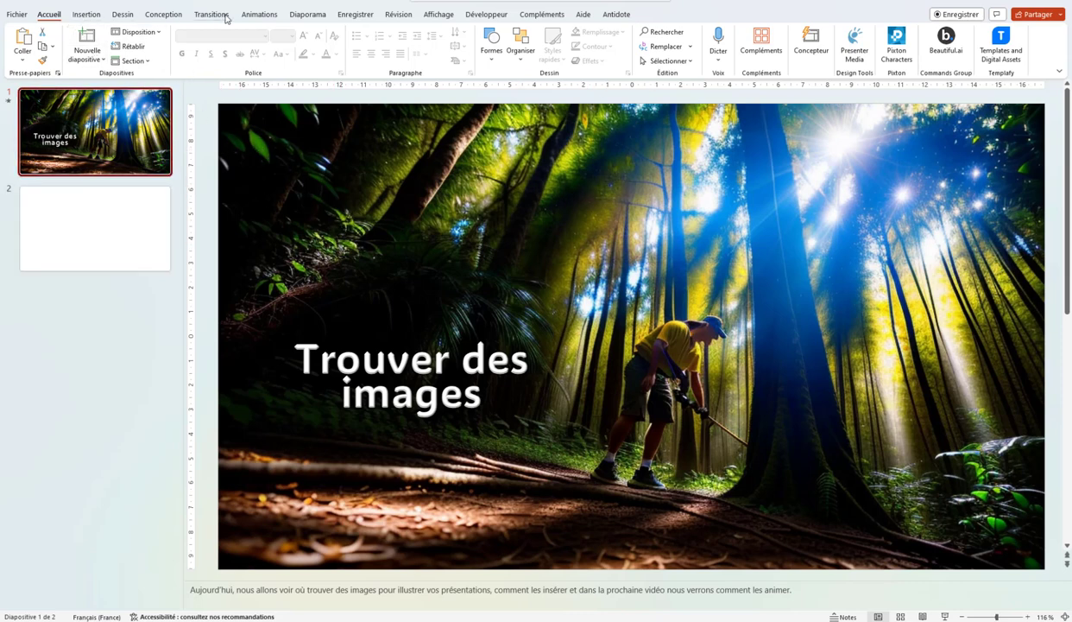
- Switch to the Conception ribbon to show the deck's theme and design options
click(163, 14)
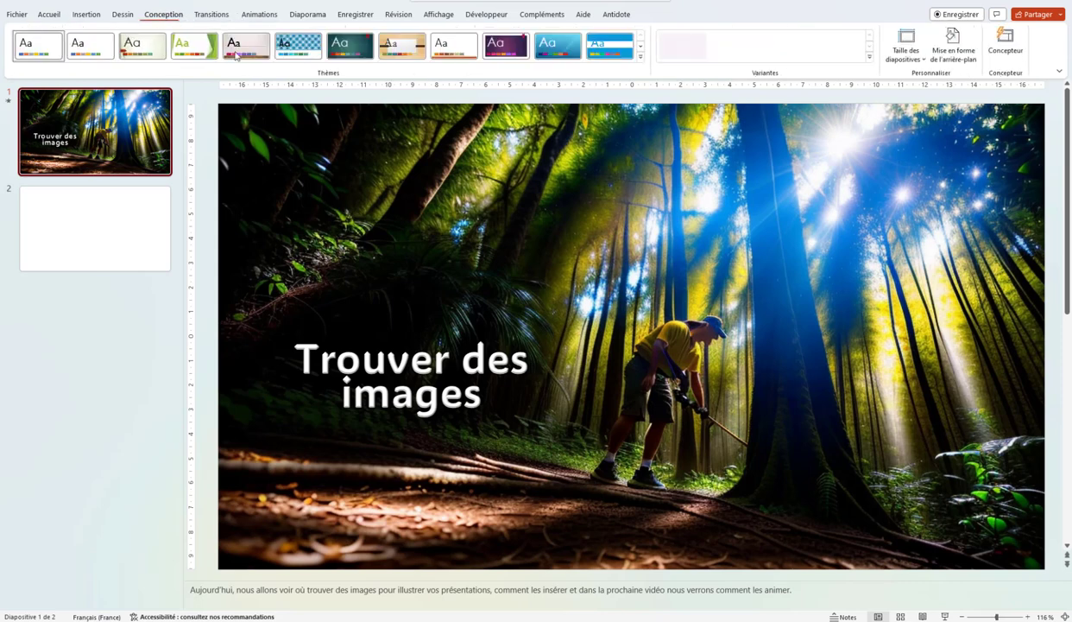
- Set the title slide's background to a picture or texture fill and choose an image source
click(953, 44)
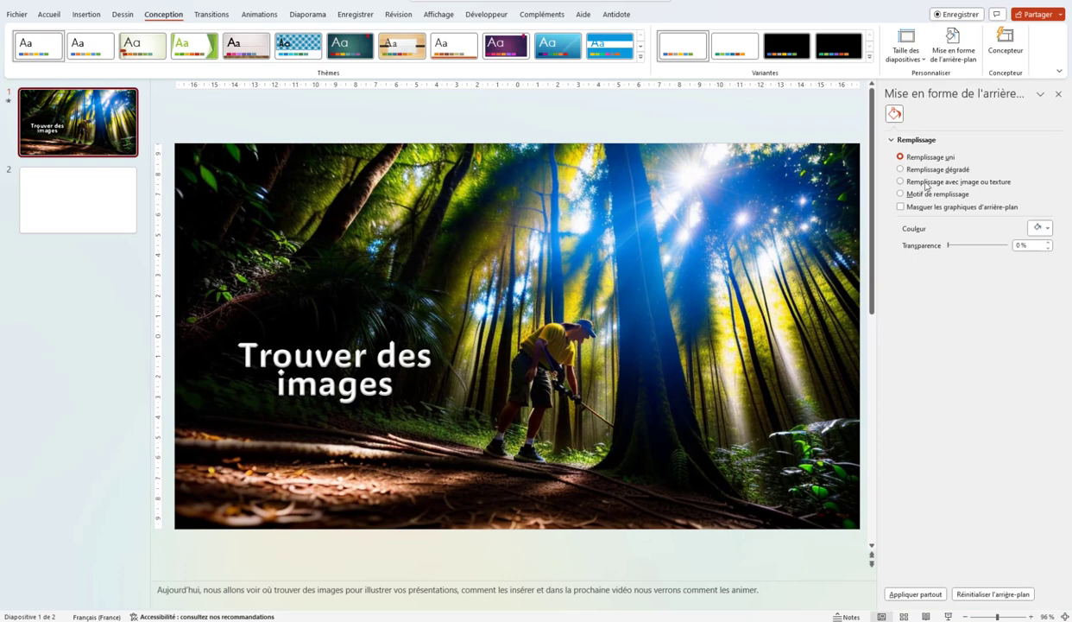
click(904, 183)
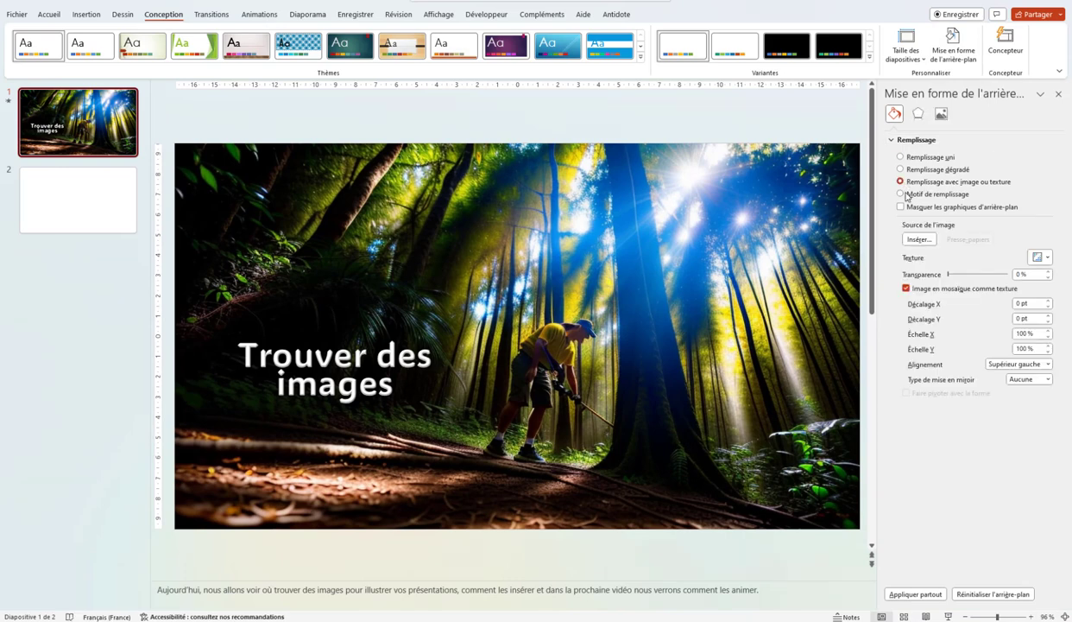
click(903, 239)
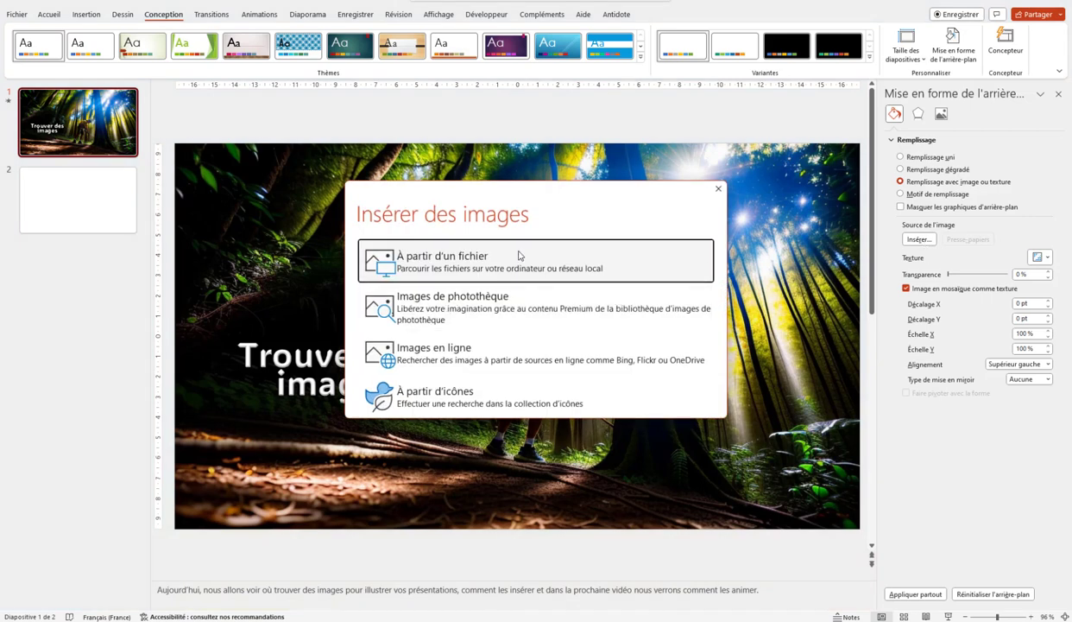
- Browse the stock image library, then close it without picking an image
click(429, 309)
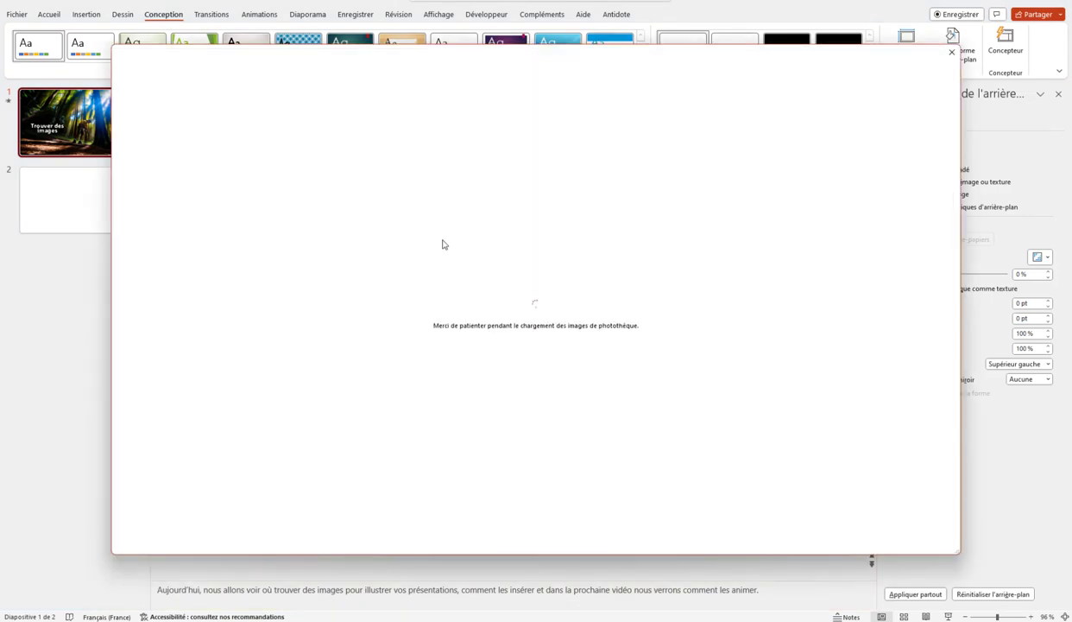
scroll(518, 289, down, 2)
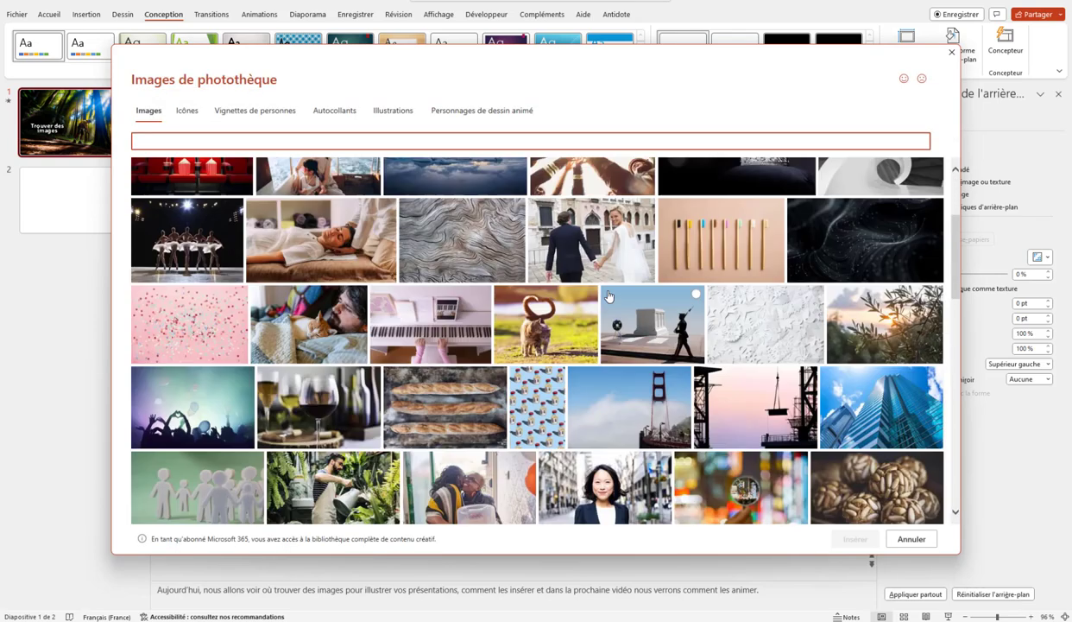
scroll(608, 295, down, 10)
scroll(608, 296, down, 3)
scroll(608, 295, down, 3)
scroll(608, 295, down, 3)
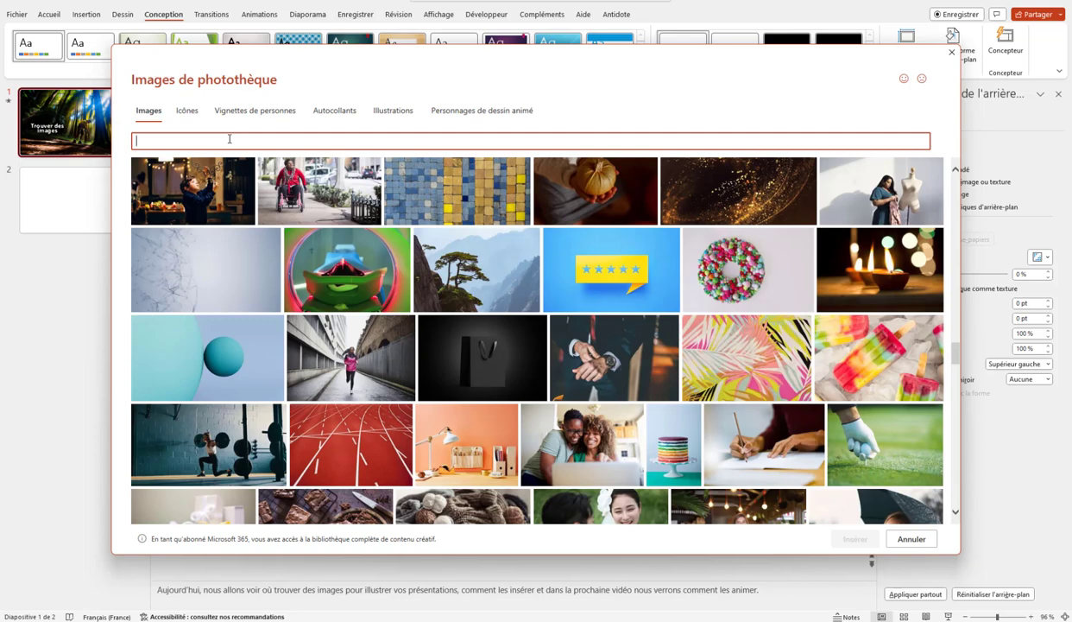
click(951, 56)
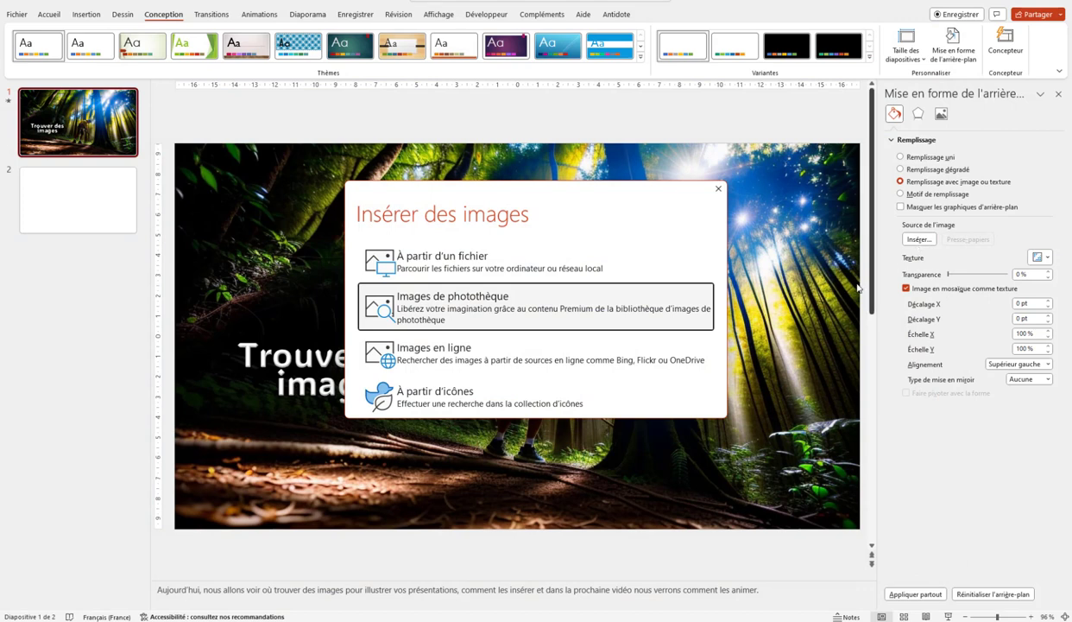
- Browse online images in the Avion (airplane) category
click(458, 364)
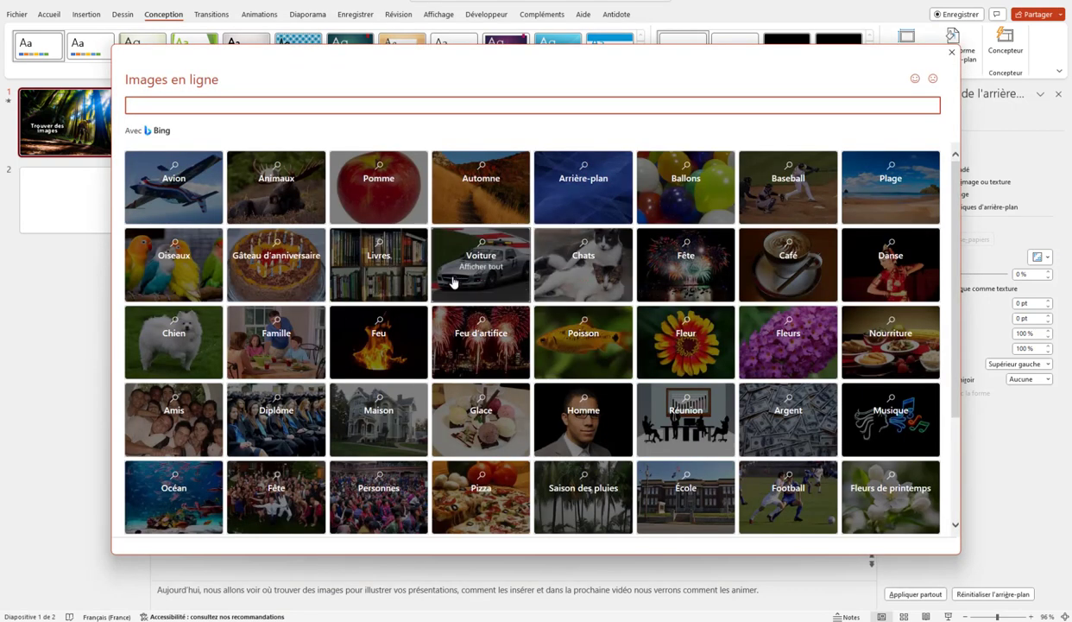
scroll(454, 282, down, 3)
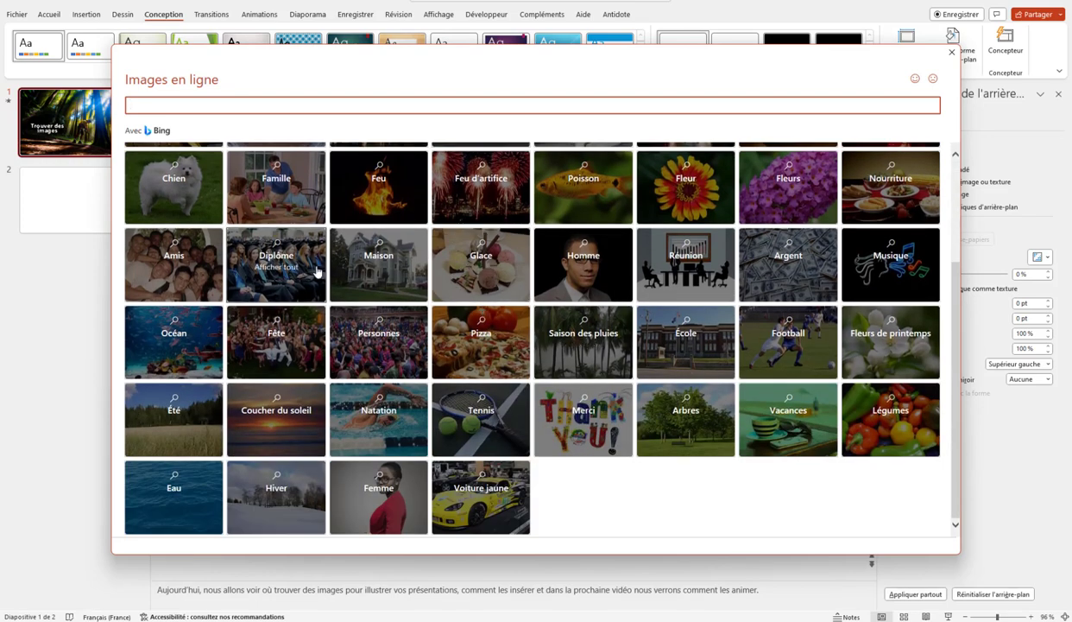
scroll(267, 250, up, 3)
click(180, 180)
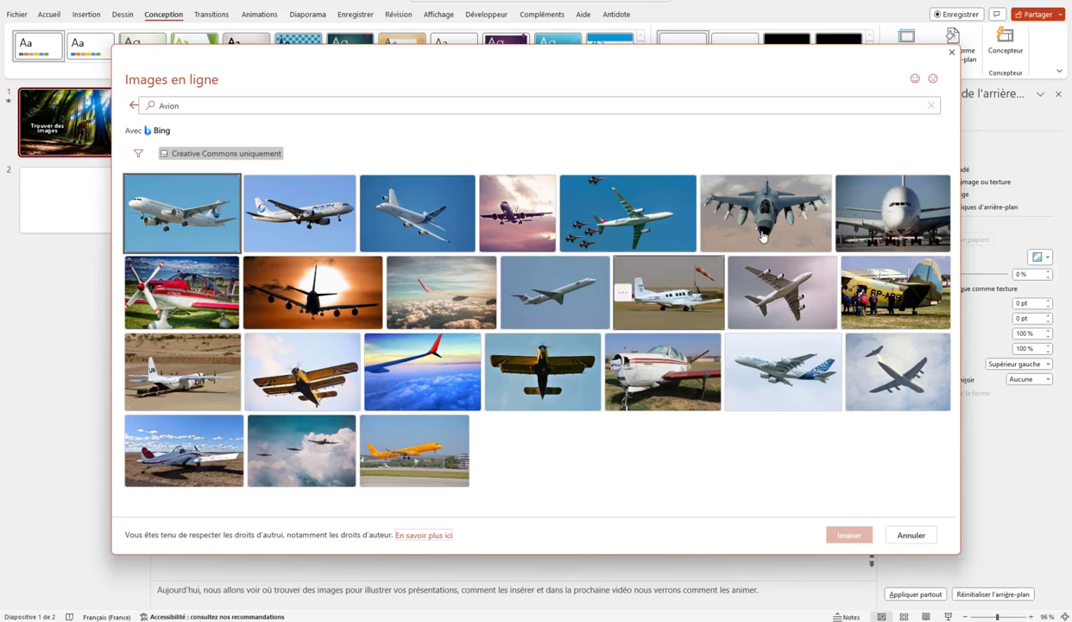
- Close the online search, picture-source dialog and background pane, leaving the forest background unchanged
click(952, 53)
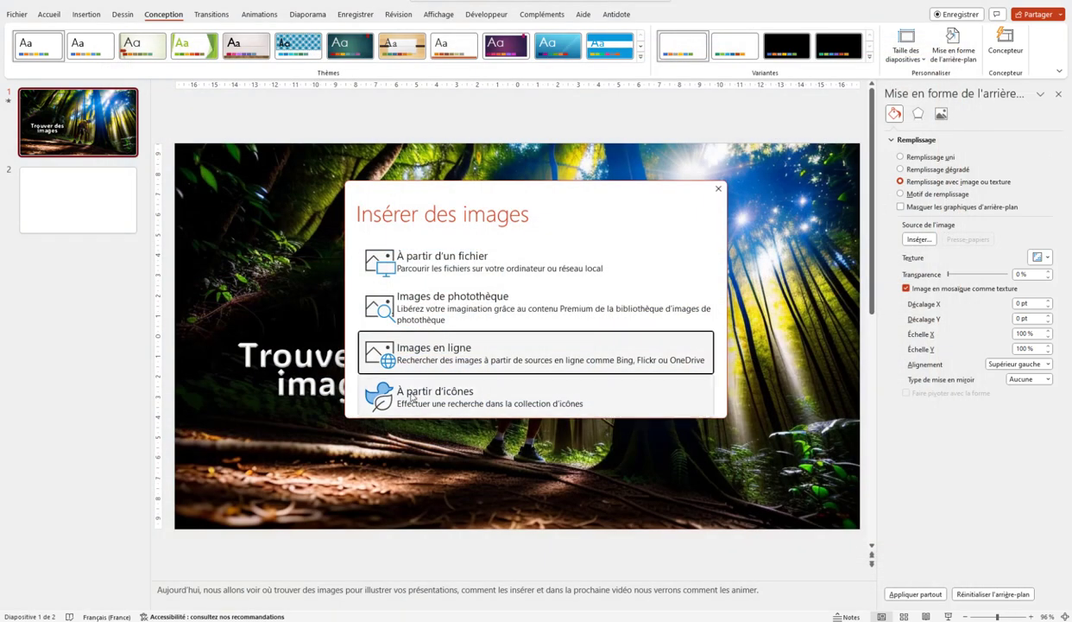
click(718, 189)
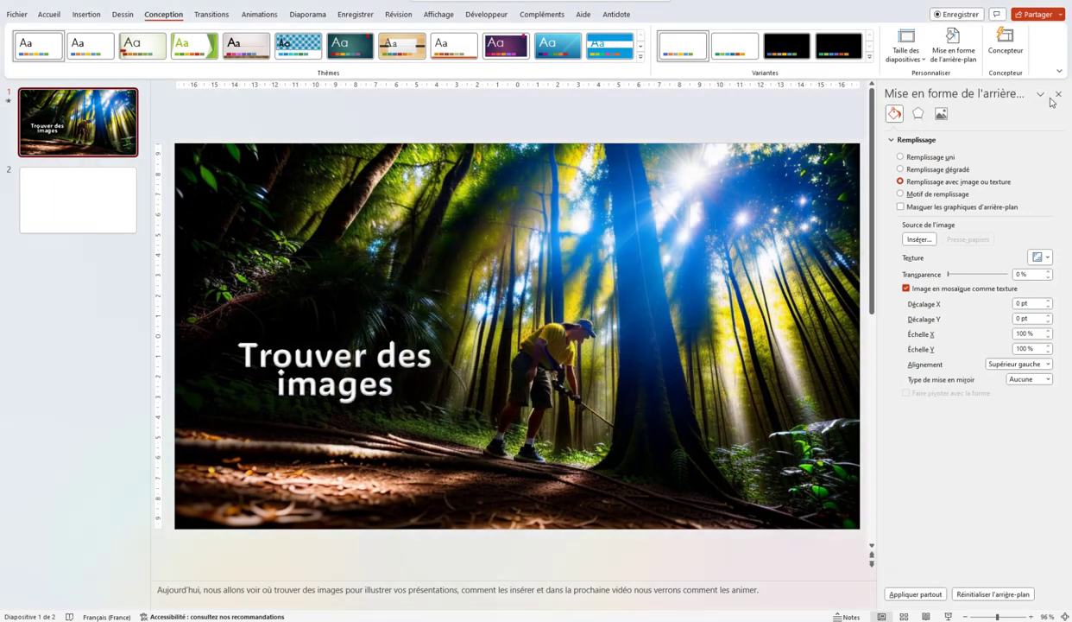
click(1059, 96)
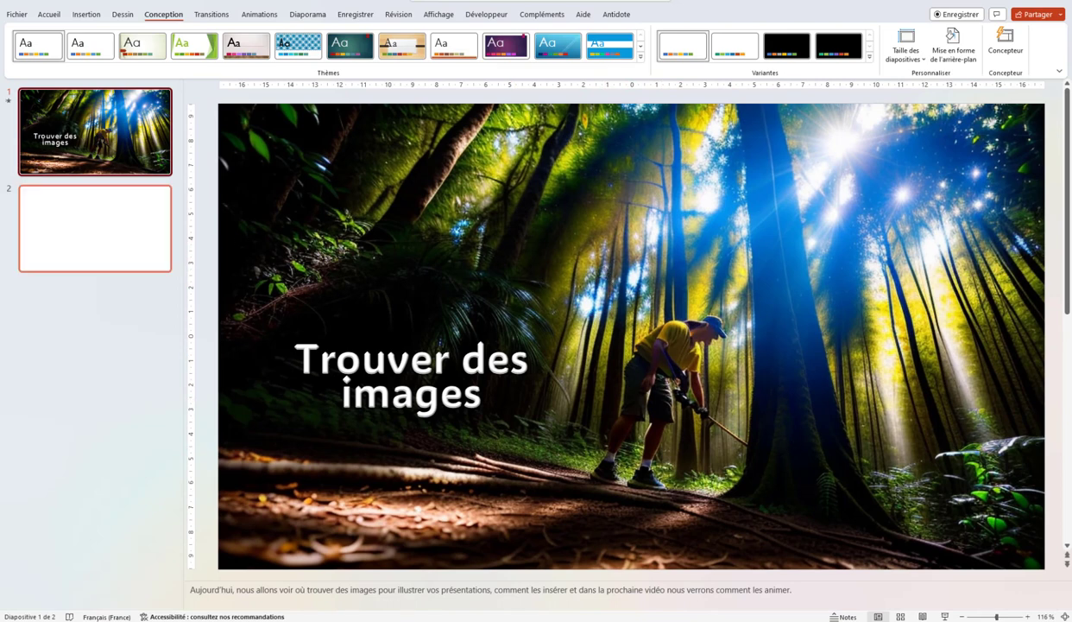
- Select the blank slide 2 and bring up the Insertion > Images choices
click(65, 226)
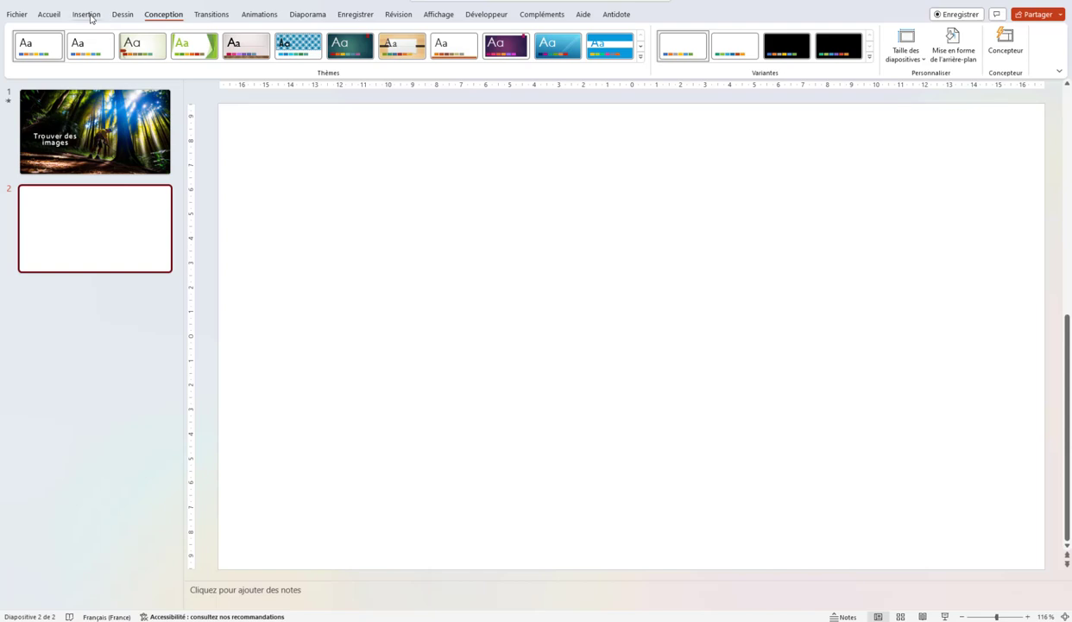
click(50, 15)
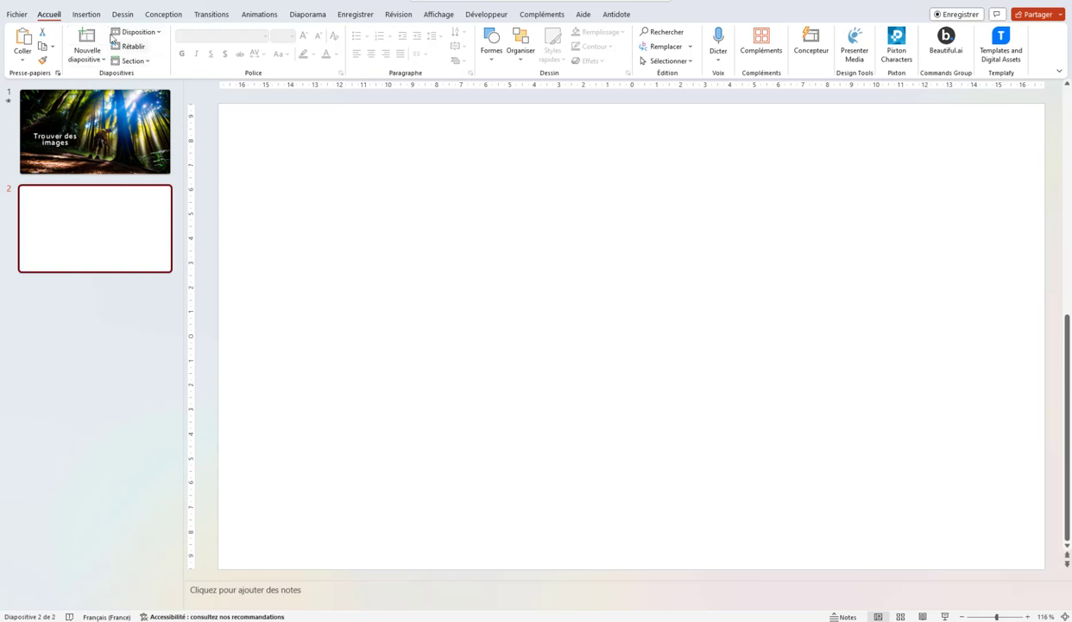
click(86, 14)
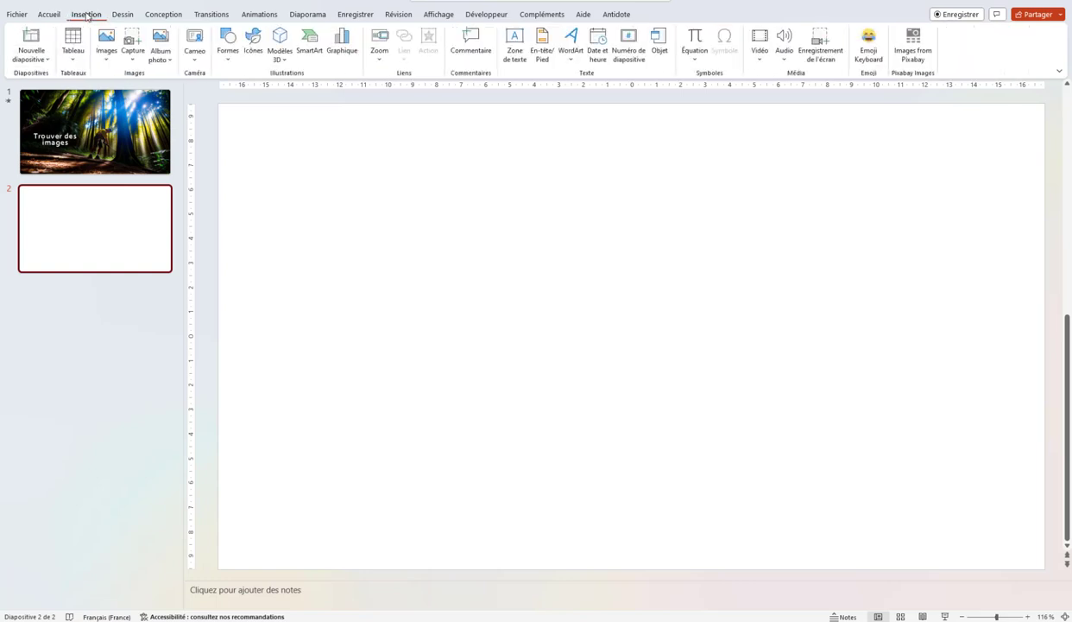
click(107, 56)
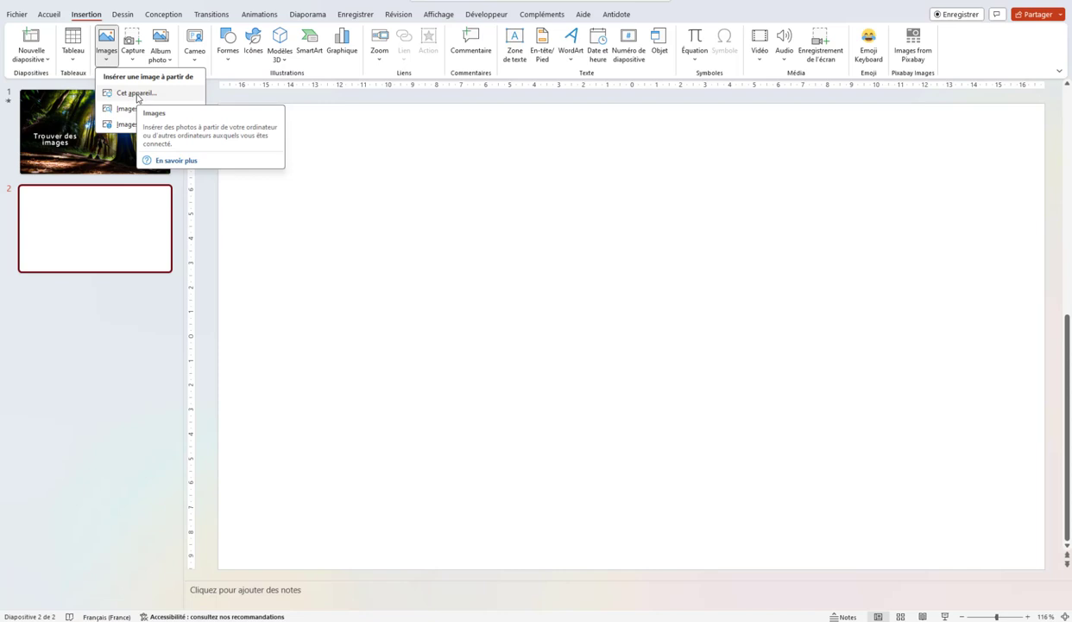
- Search the stock images for 'forêt' and scroll through the results
click(121, 109)
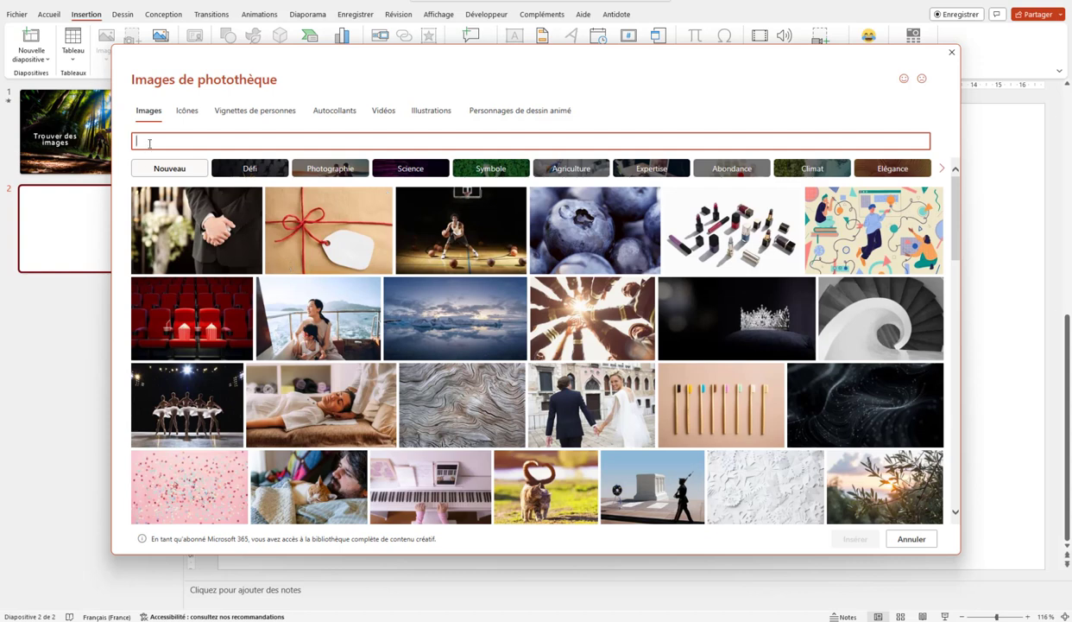
text(forêt)
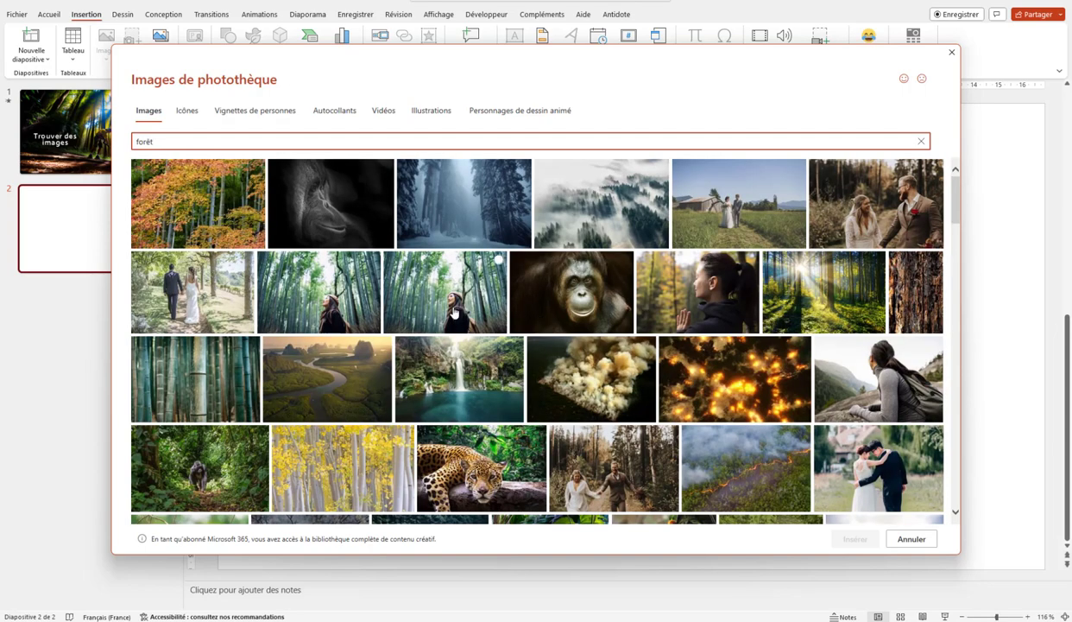
scroll(449, 304, down, 3)
scroll(449, 311, down, 1)
scroll(449, 310, down, 1)
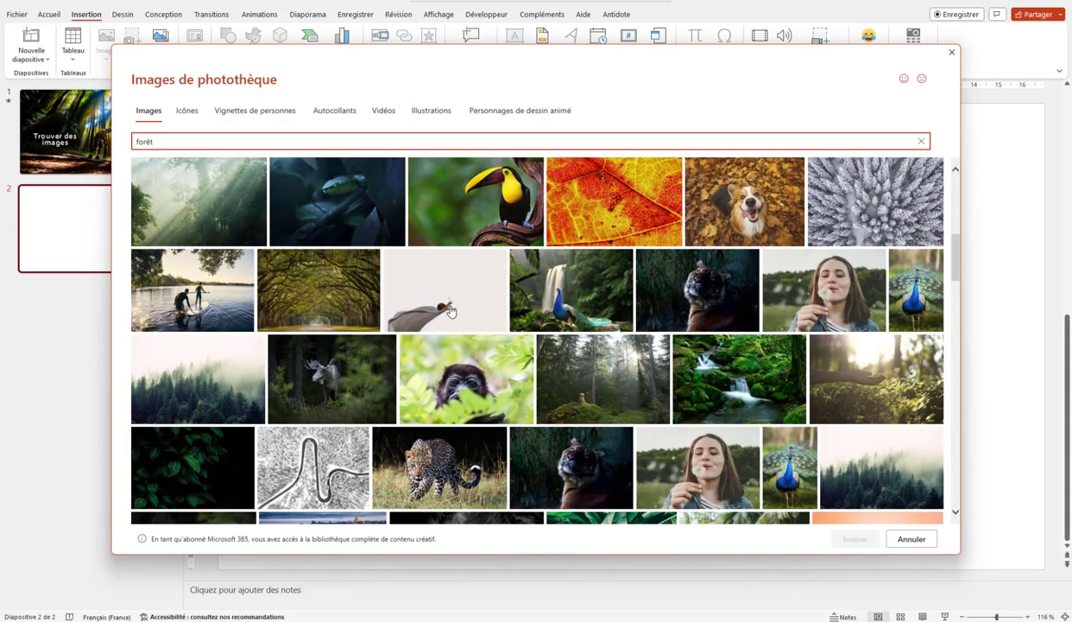
scroll(449, 311, down, 1)
scroll(450, 309, down, 1)
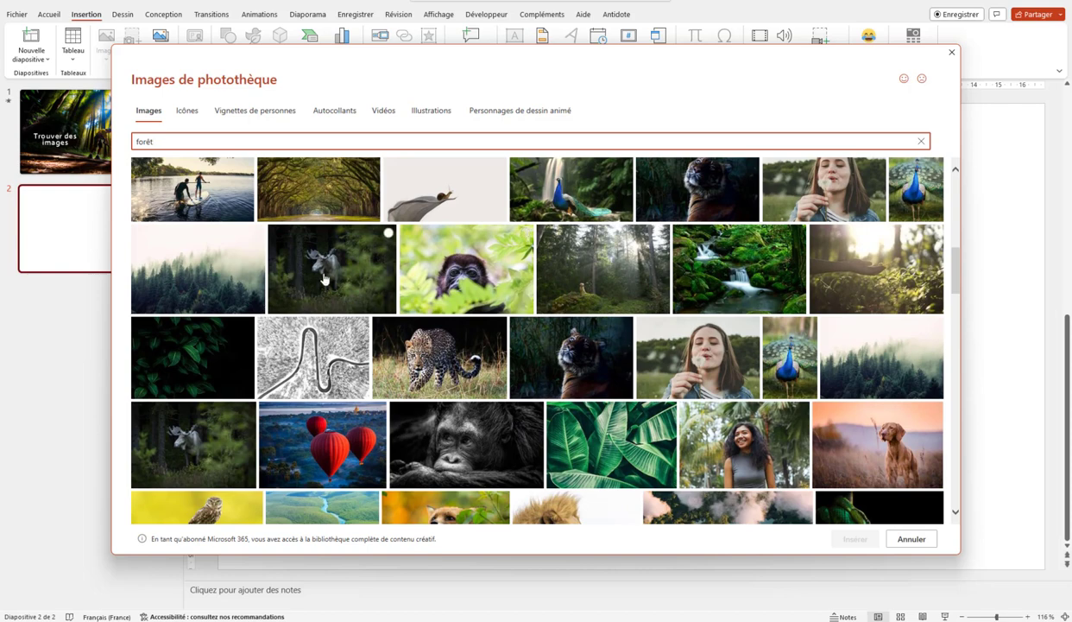
scroll(366, 285, down, 3)
scroll(366, 285, down, 2)
scroll(556, 289, down, 1)
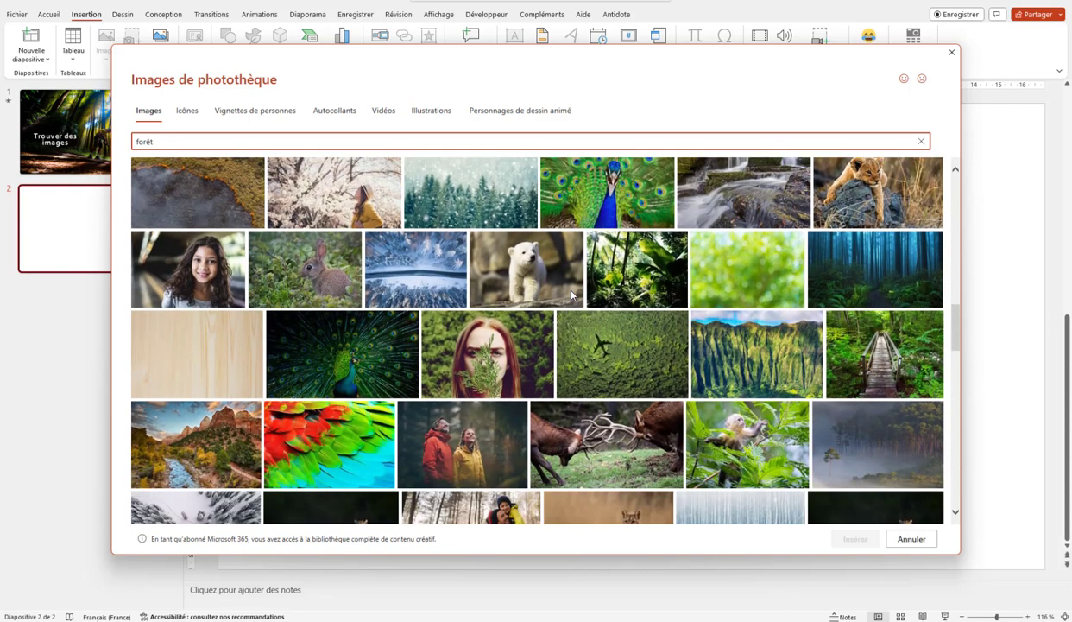
scroll(570, 297, down, 2)
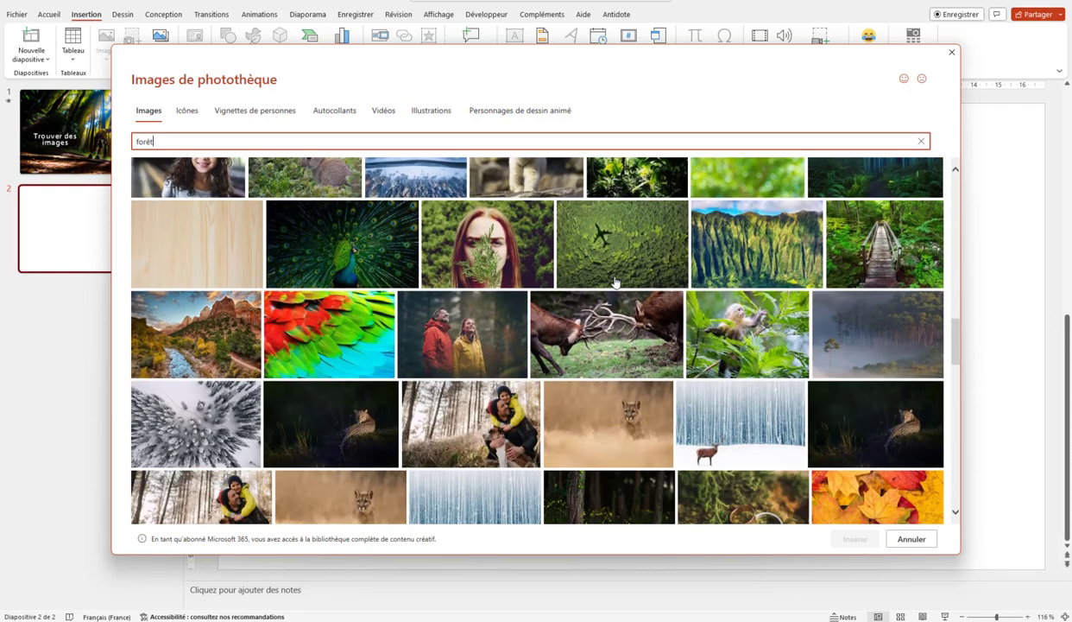
scroll(442, 282, down, 3)
scroll(445, 285, down, 1)
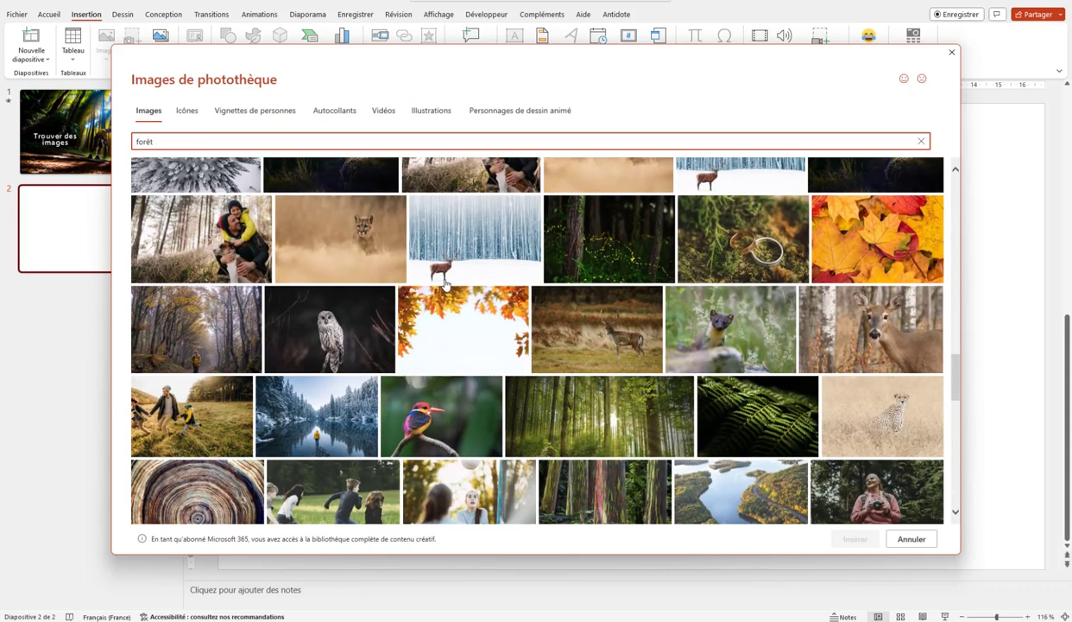
scroll(440, 288, down, 2)
scroll(435, 290, down, 1)
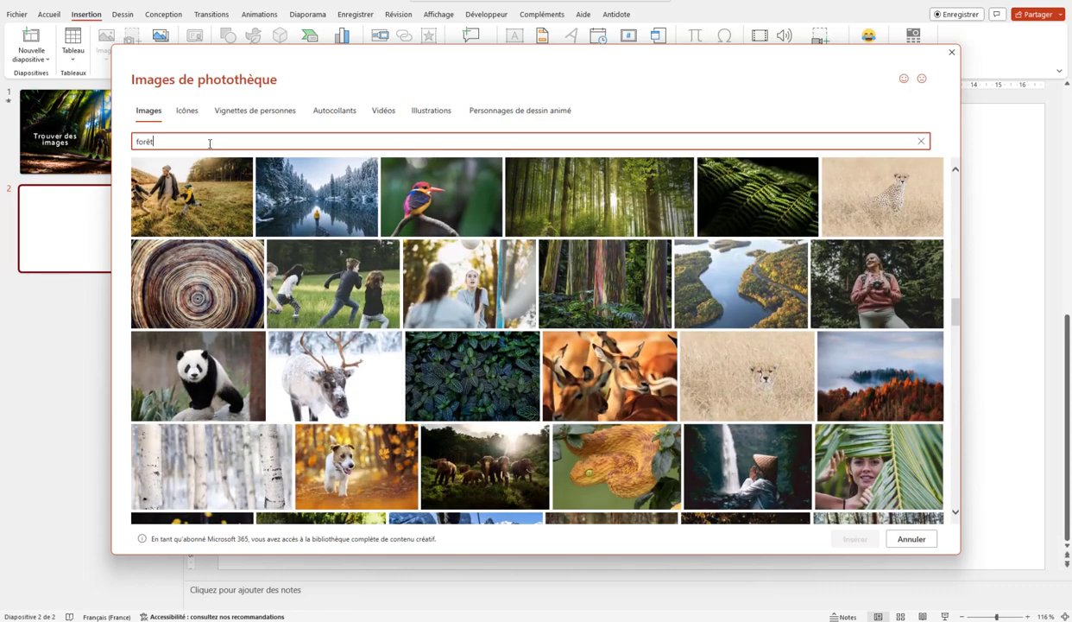
- Refine the search to 'forêt automne' and insert the colourful autumn leaves photo
text(au)
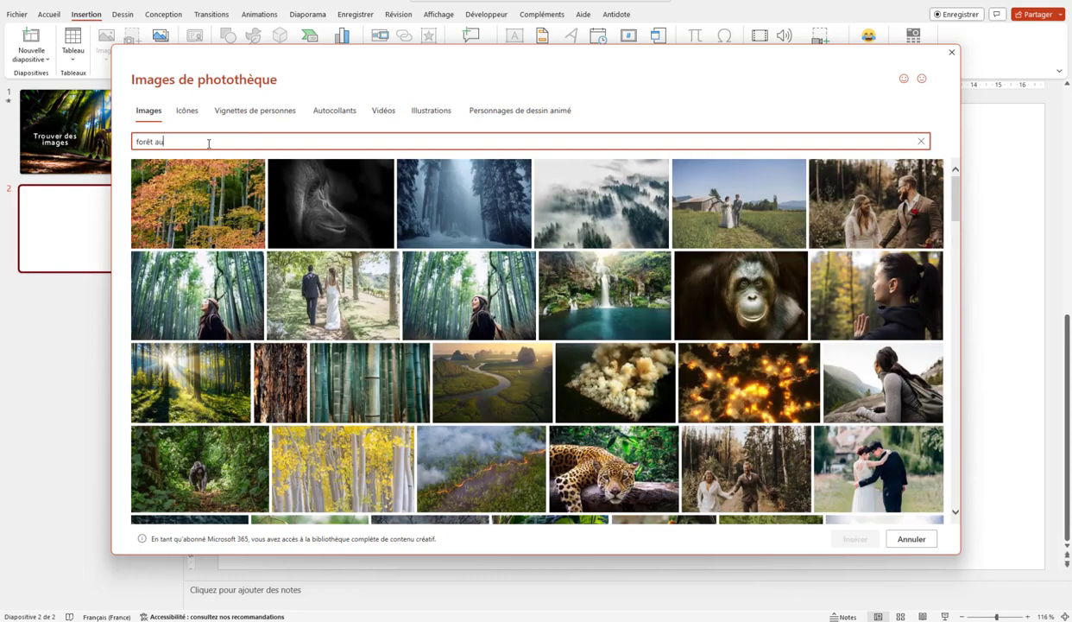
text(tomne)
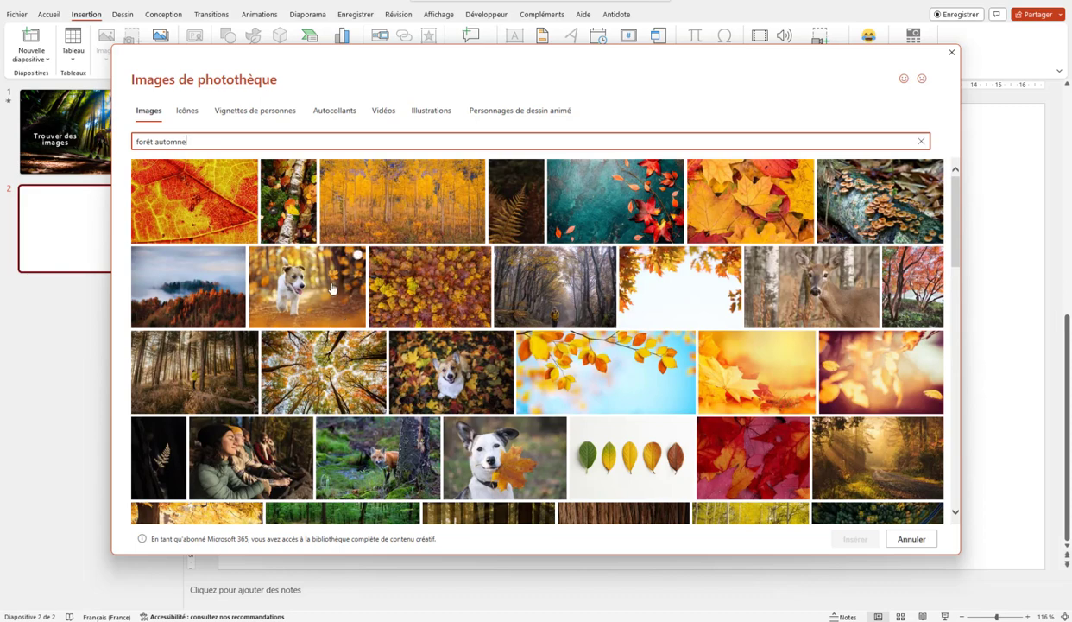
scroll(326, 285, down, 3)
scroll(326, 286, down, 1)
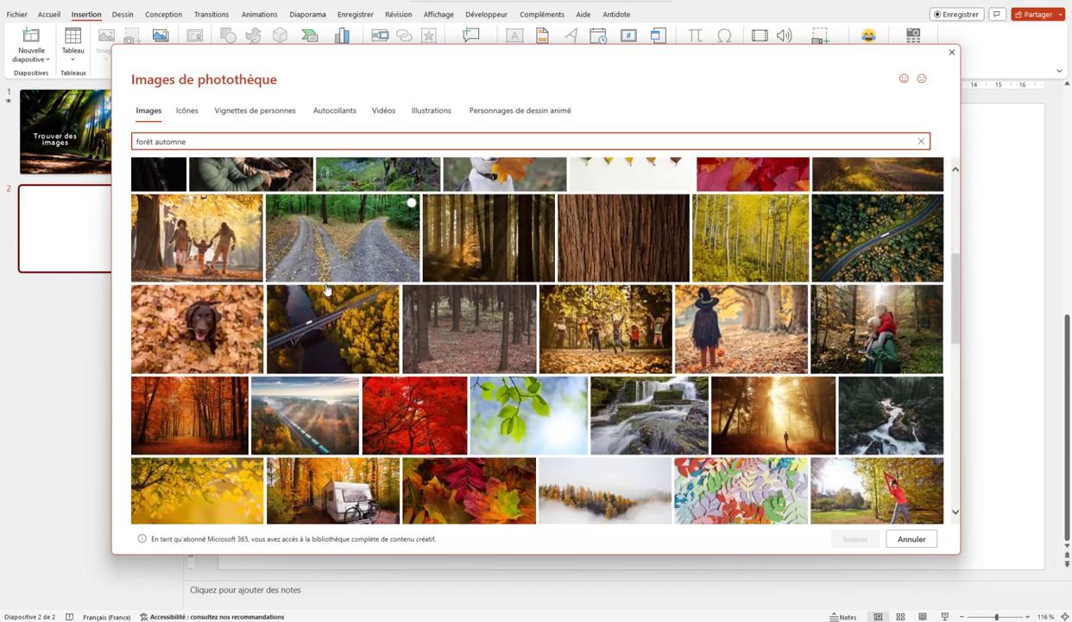
scroll(466, 345, down, 2)
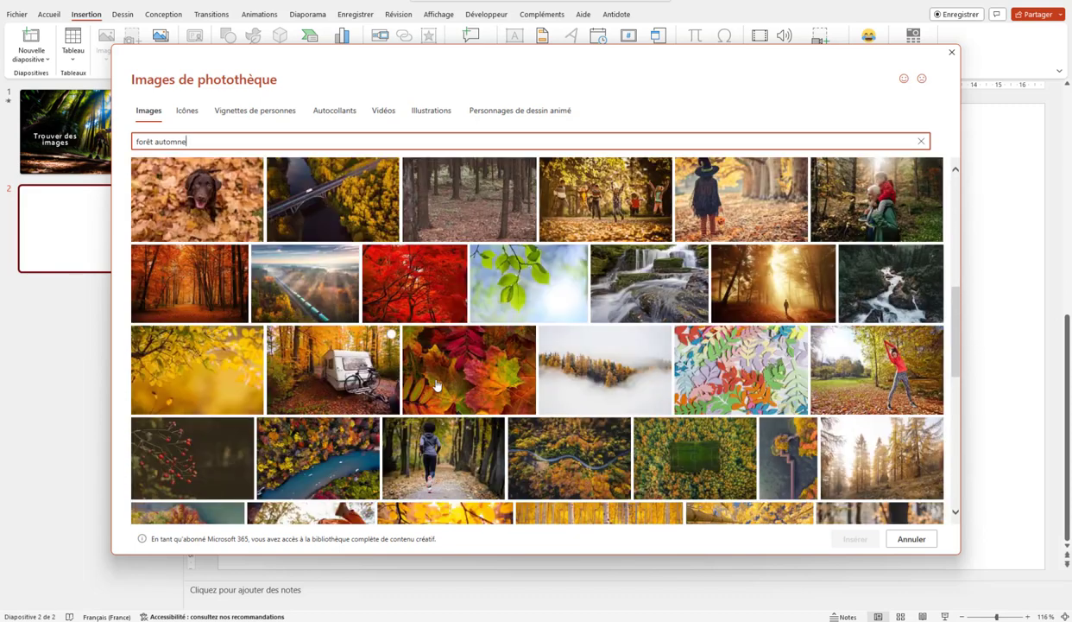
click(480, 373)
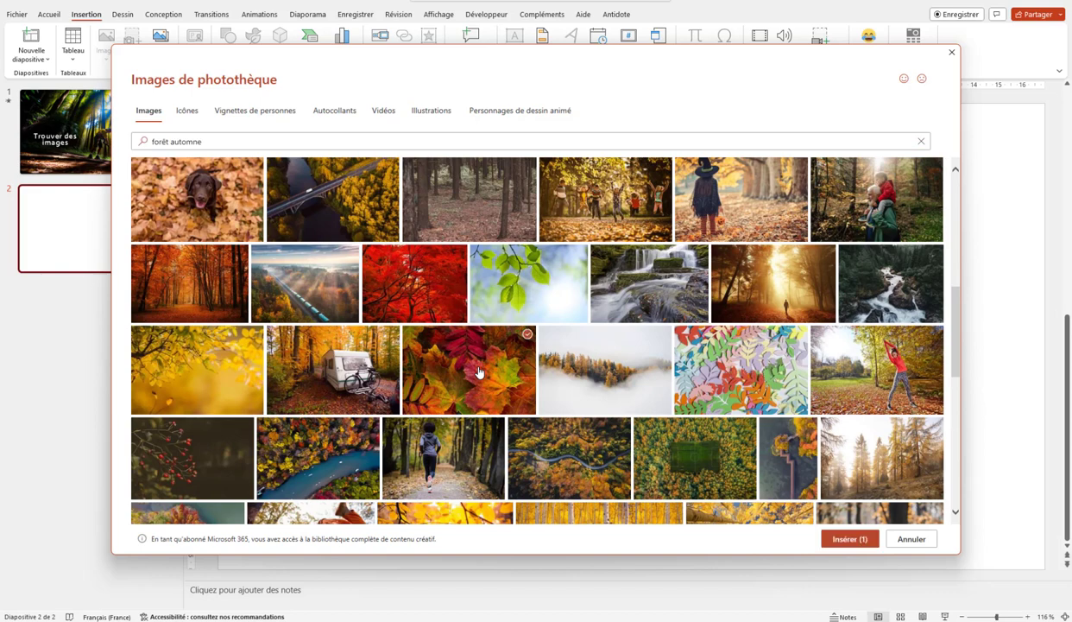
click(852, 540)
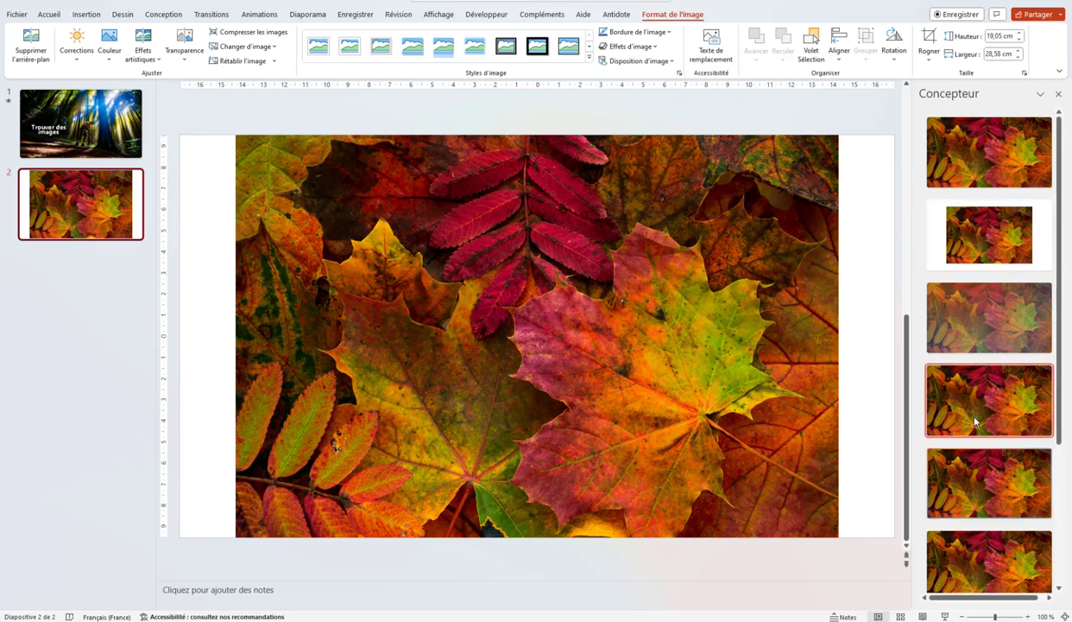
scroll(945, 403, down, 2)
scroll(960, 488, down, 2)
scroll(963, 501, down, 2)
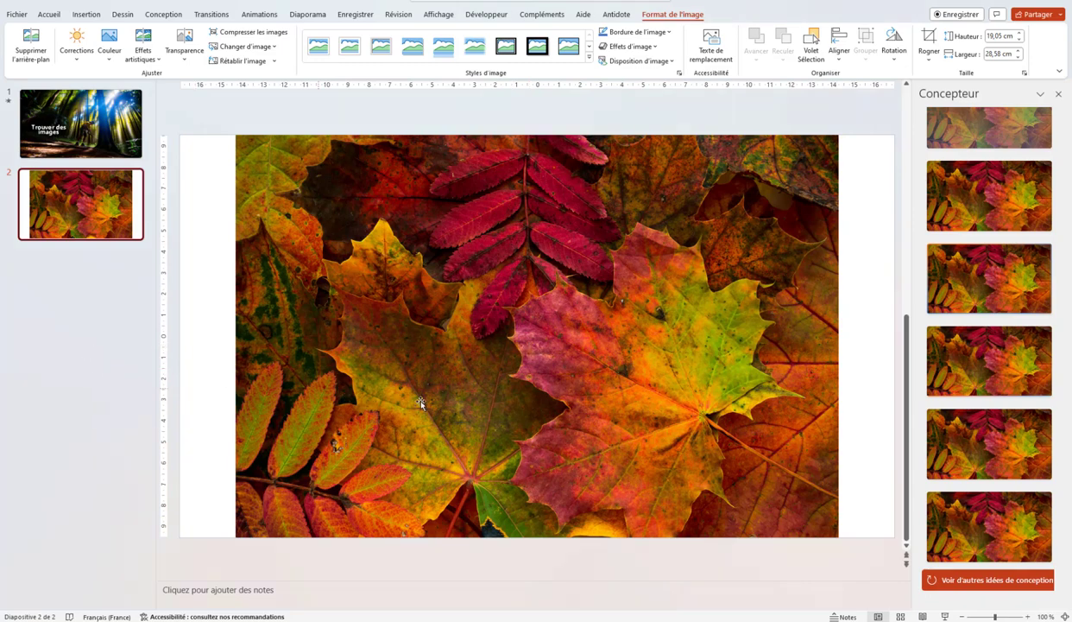
scroll(570, 286, up, 1)
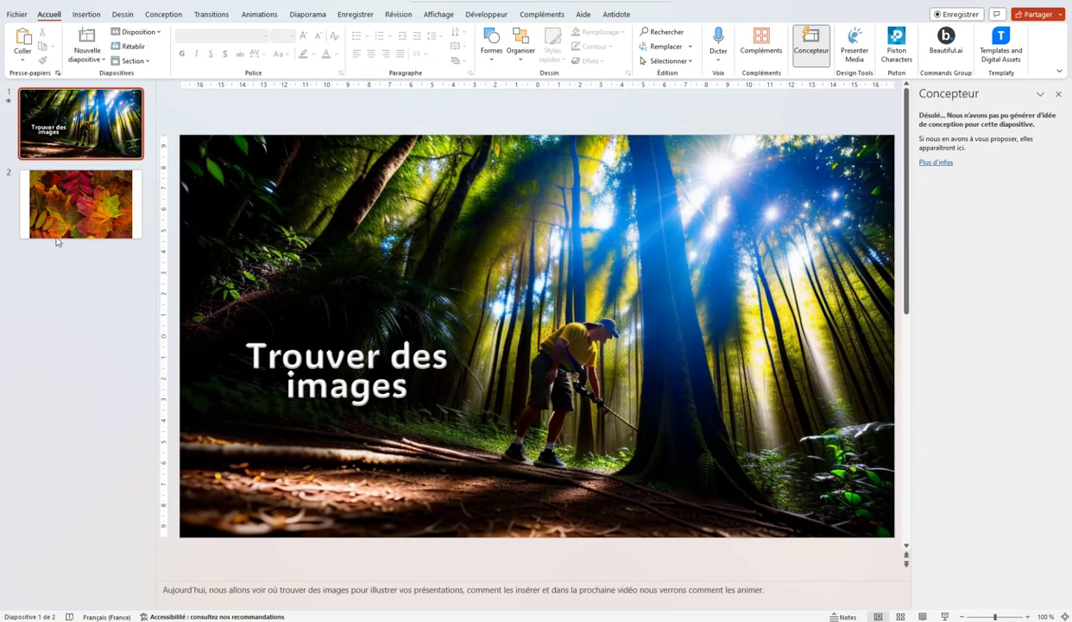
click(72, 199)
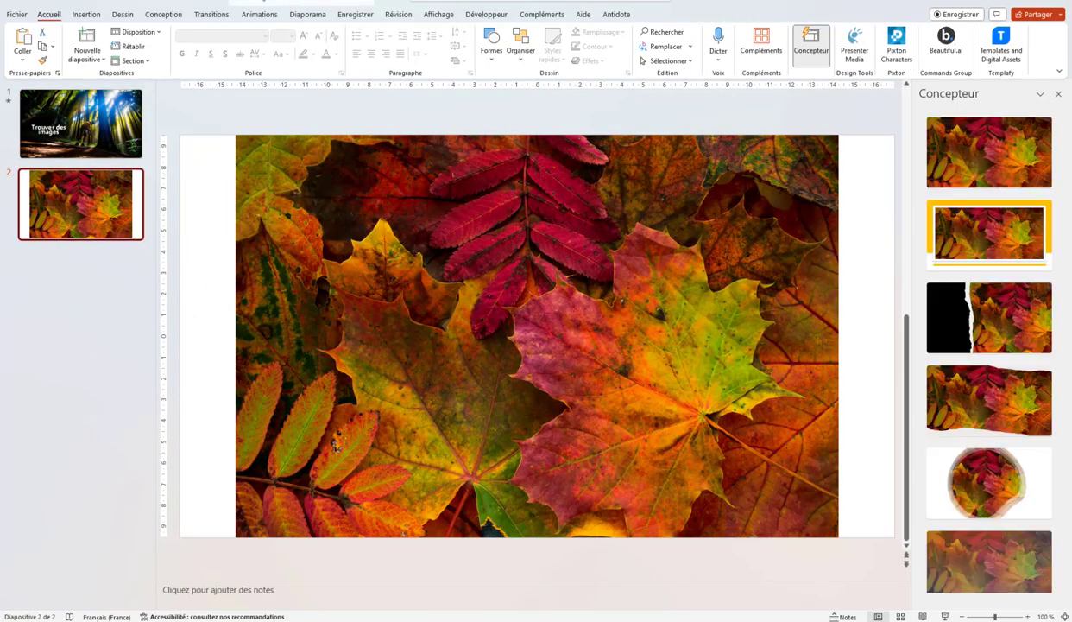
click(485, 251)
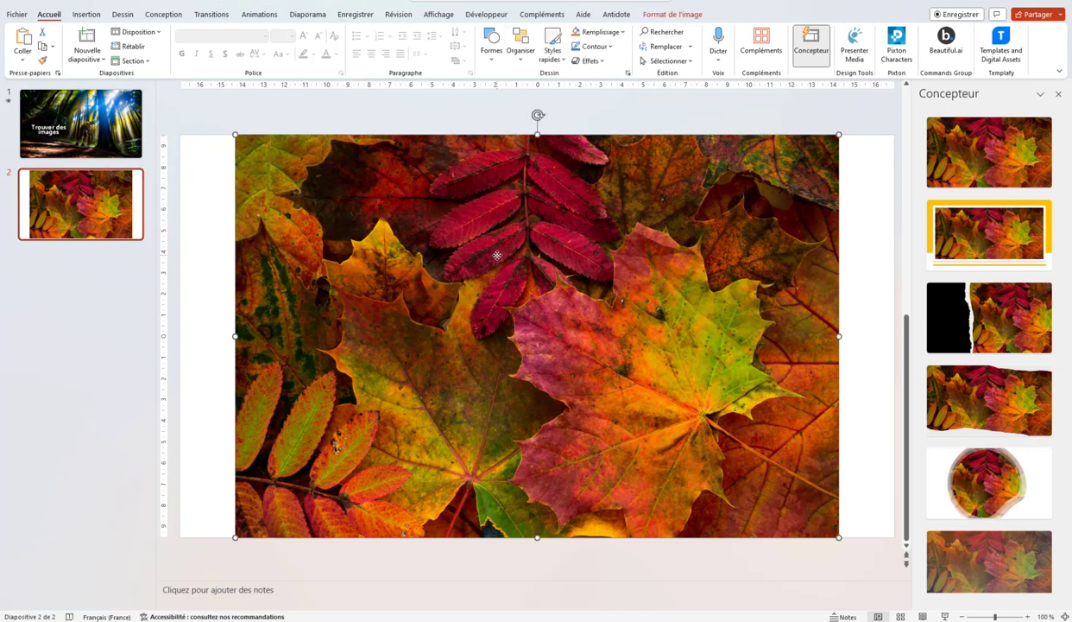
- Preview the Format de l'image picture styles gallery without applying a style
click(666, 15)
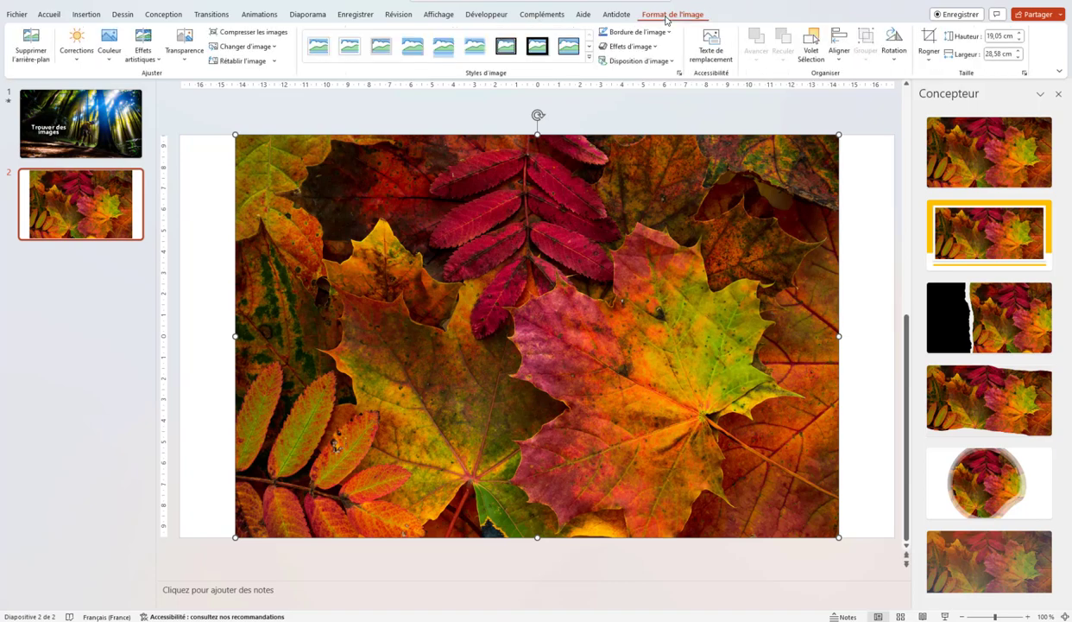
click(589, 58)
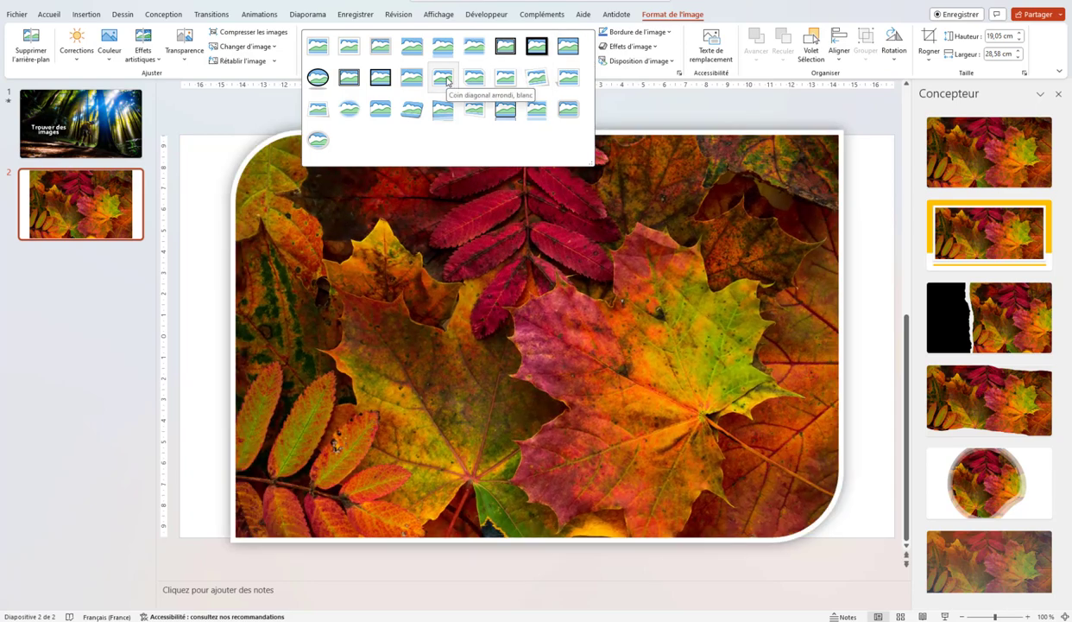
click(839, 132)
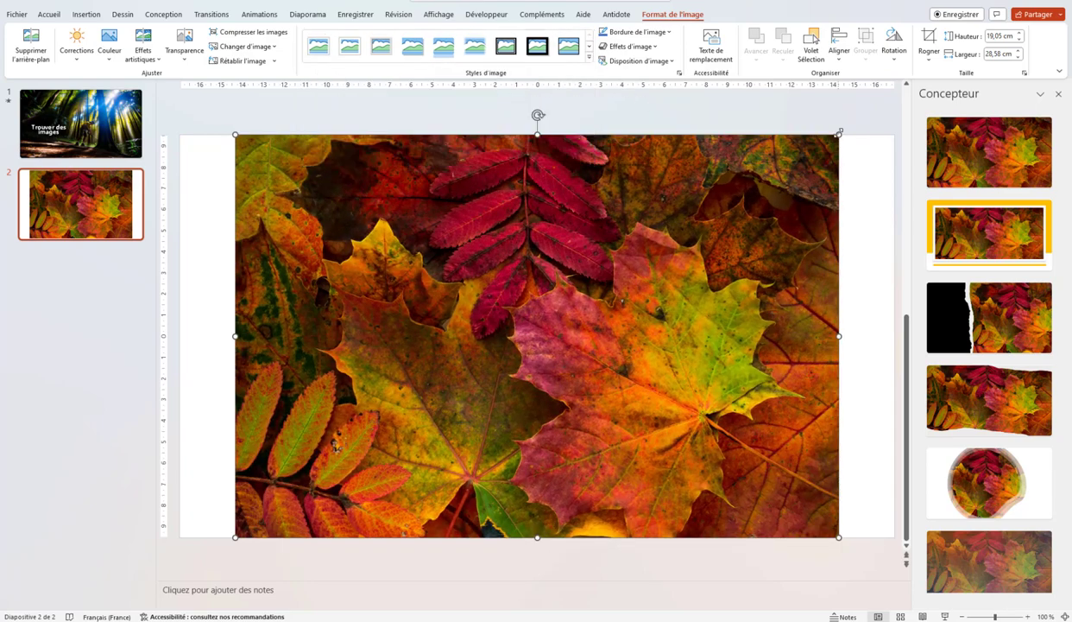
- Shrink the leaves photo to 15.68 cm high by 23.52 cm wide and reposition it
drag(837, 134, 732, 203)
drag(569, 345, 618, 312)
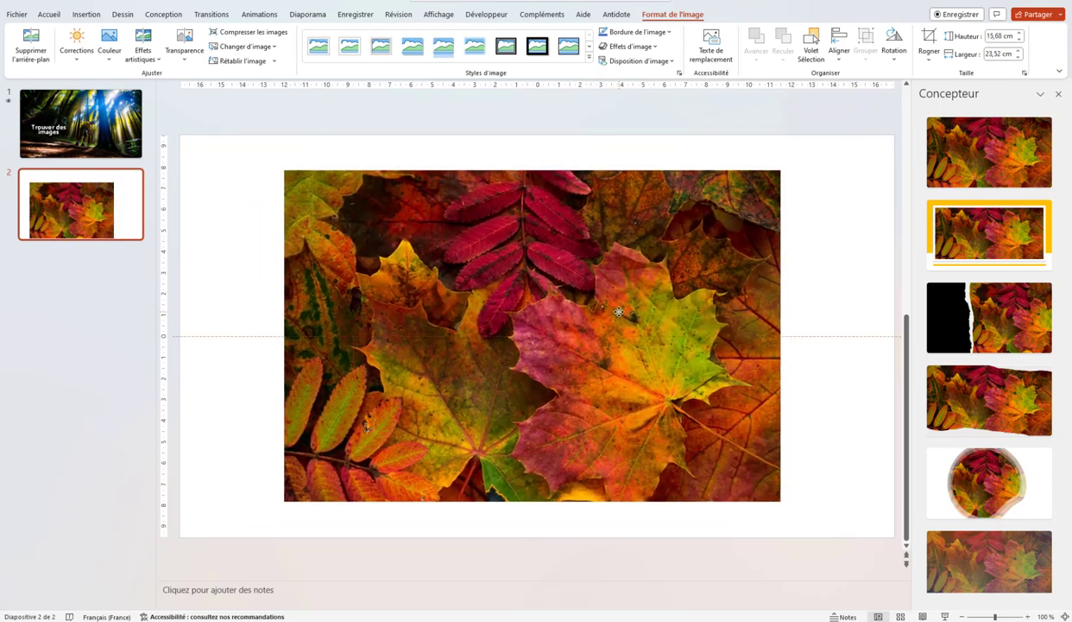
click(589, 58)
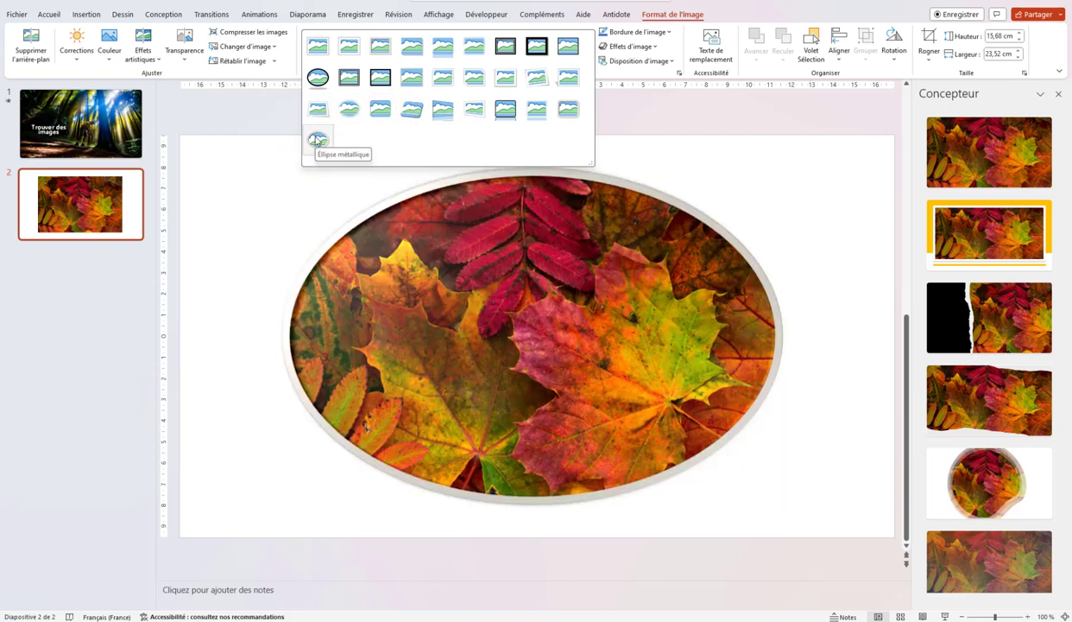
- Keep the photo rectangular and open its detailed border line settings via Autres traits
click(203, 282)
click(476, 303)
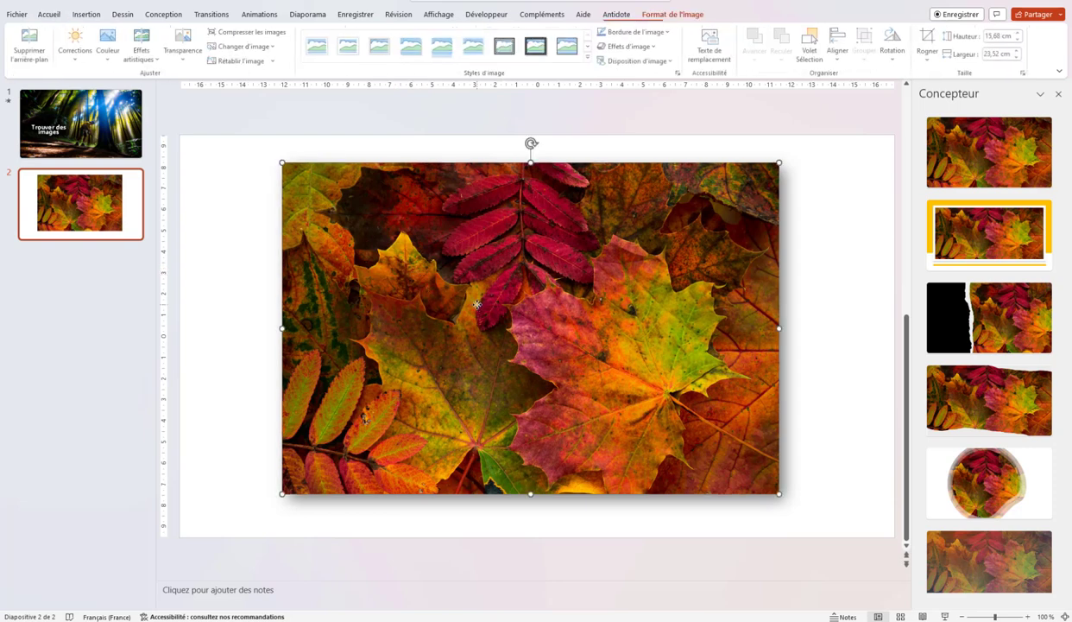
click(669, 34)
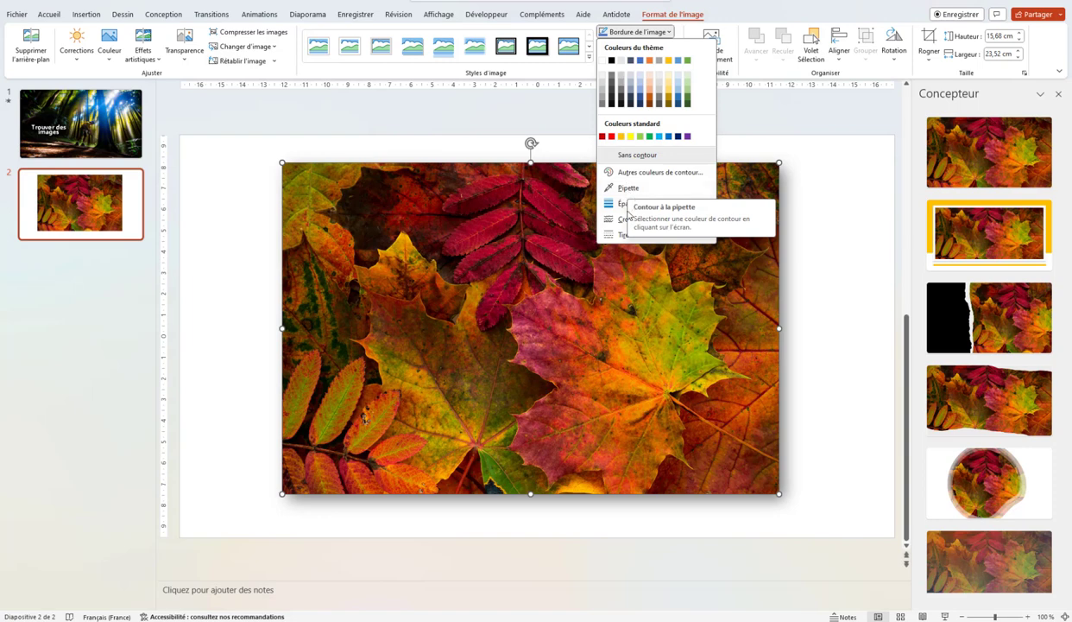
mouse_move(622, 207)
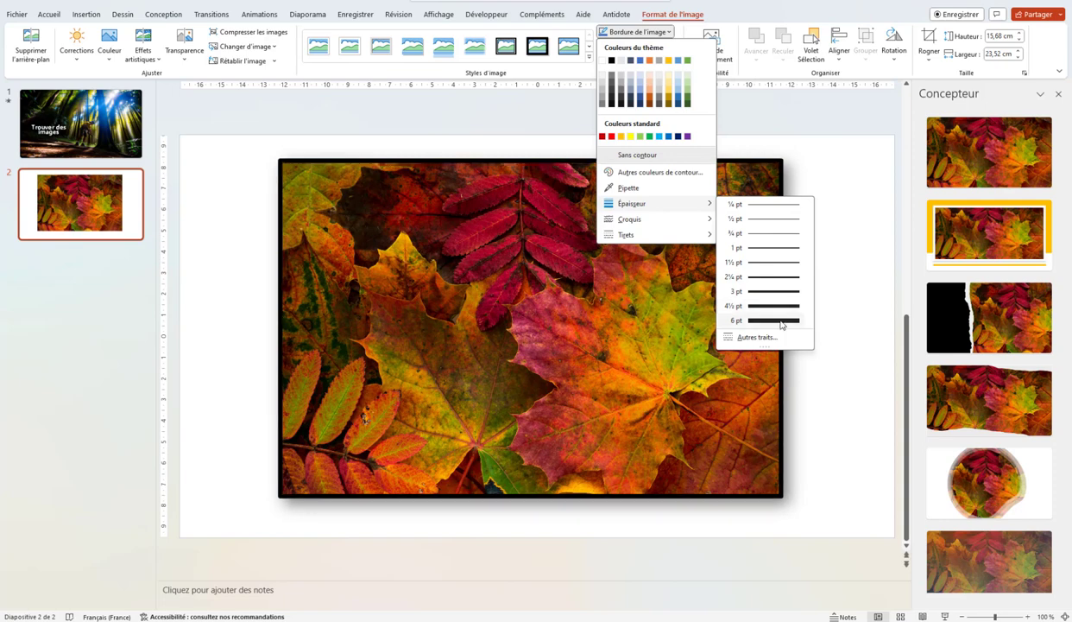
click(756, 337)
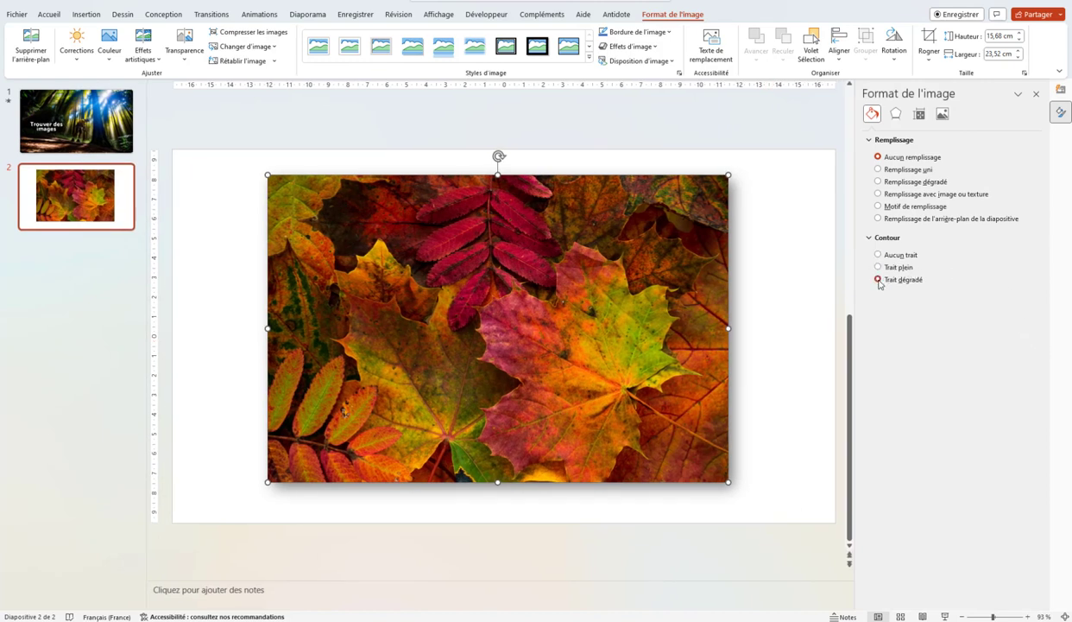
- Make the photo's border a wavy, sketch-style gradient line 4 pt wide
click(878, 279)
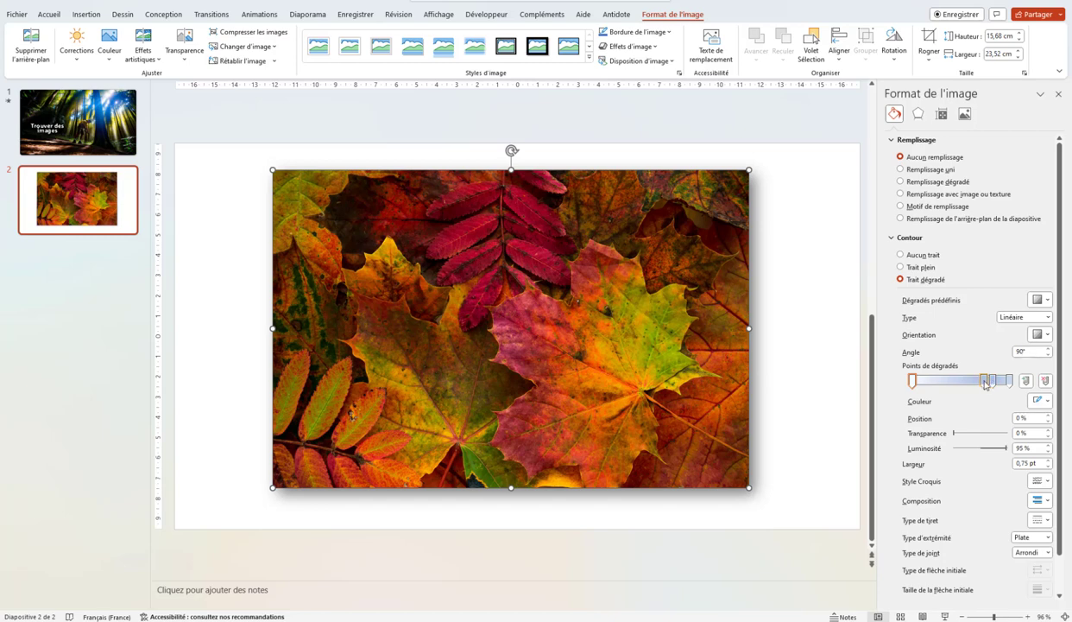
click(1047, 482)
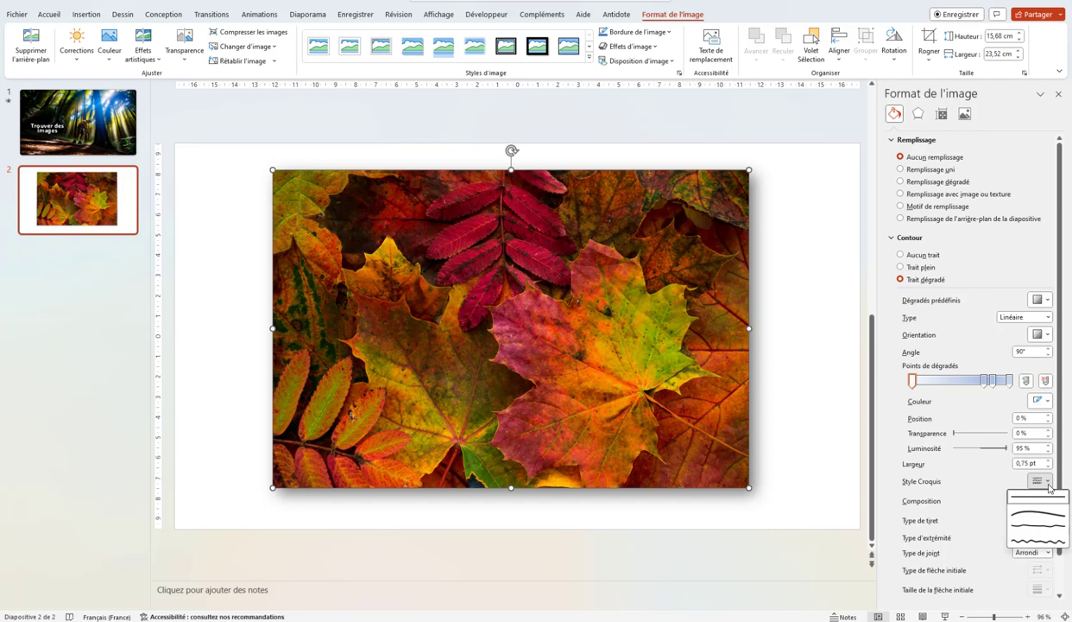
click(1050, 542)
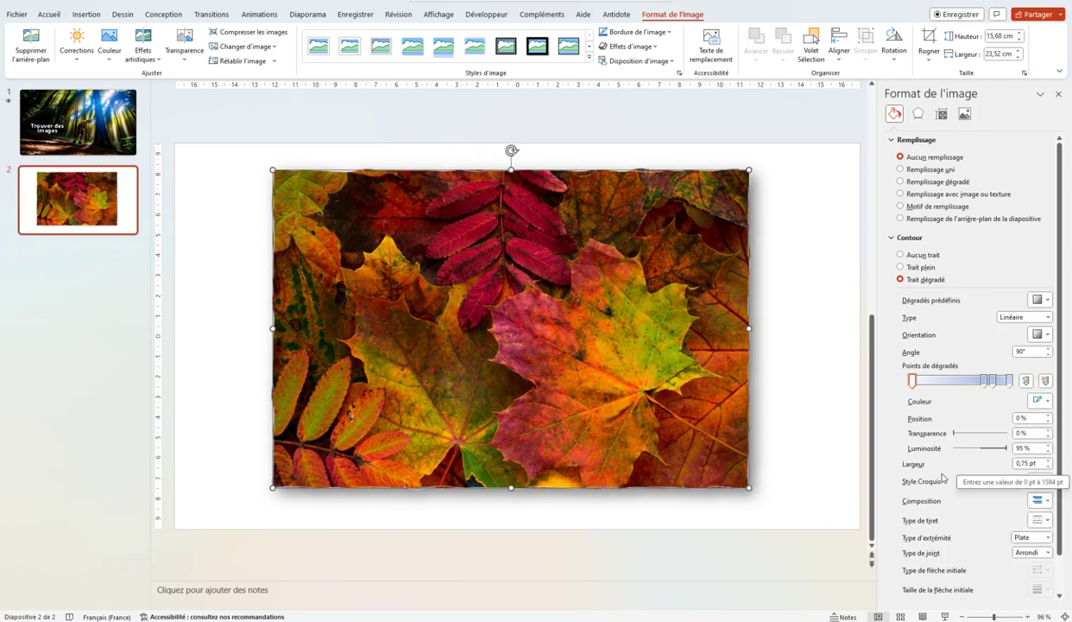
click(1048, 460)
click(1048, 460)
click(1048, 460)
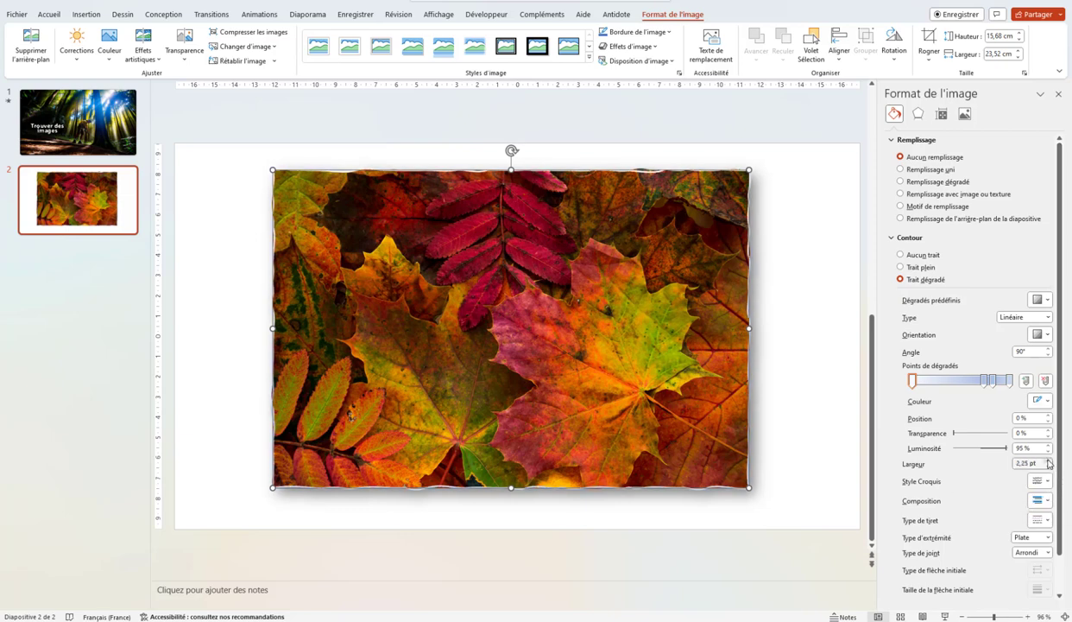
click(1048, 460)
click(1048, 461)
click(1048, 460)
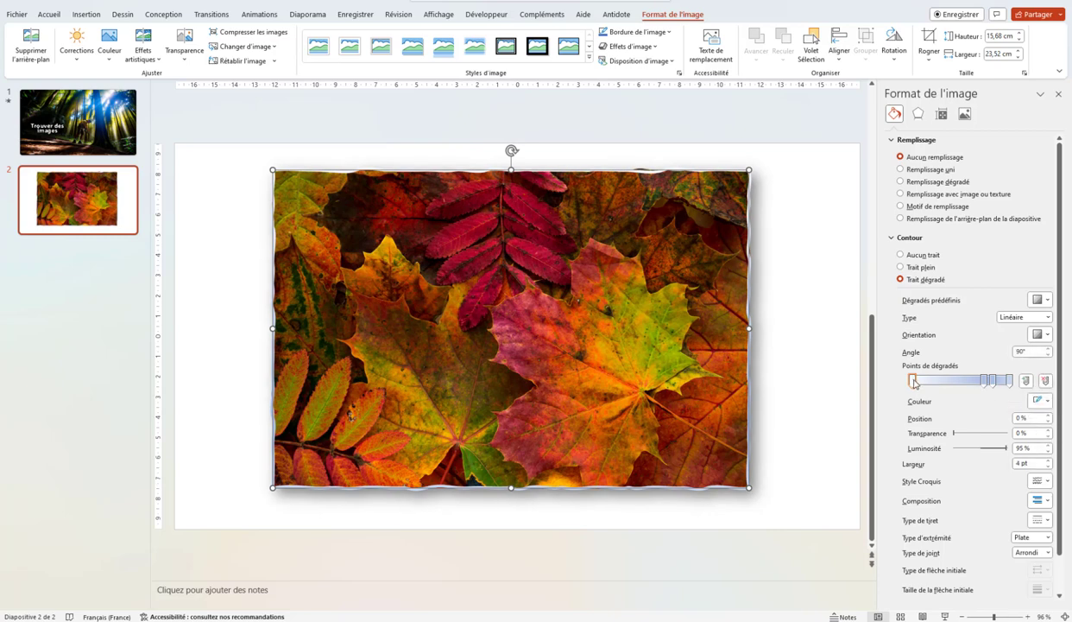
- Set the border's gradient stops to black, remove the extra stops, and shift the black stop toward the end
click(1047, 402)
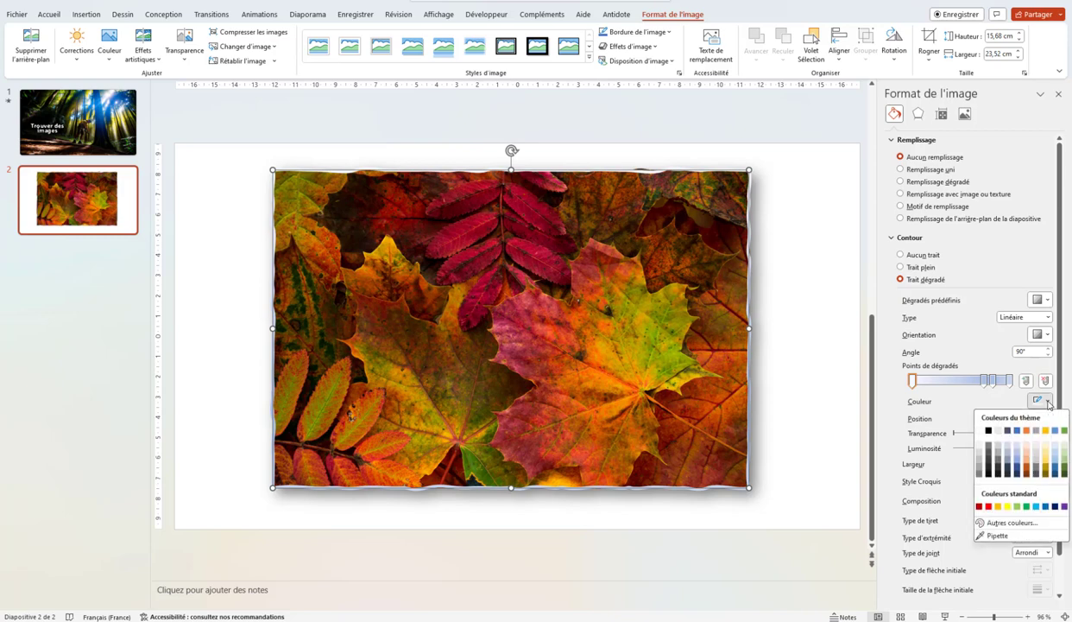
click(989, 431)
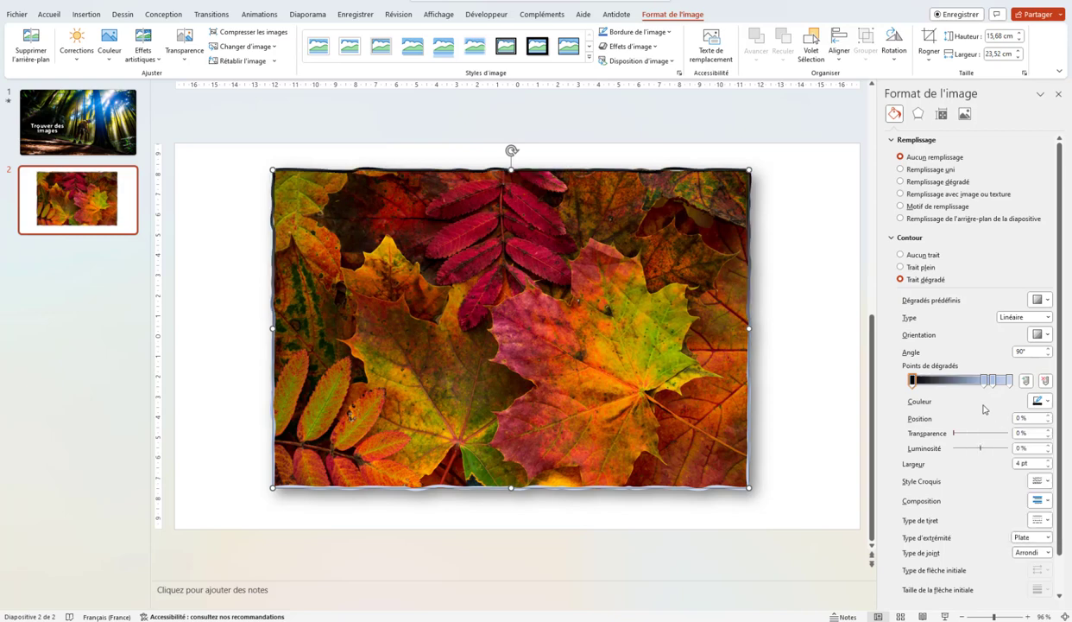
click(984, 380)
click(1047, 401)
click(990, 431)
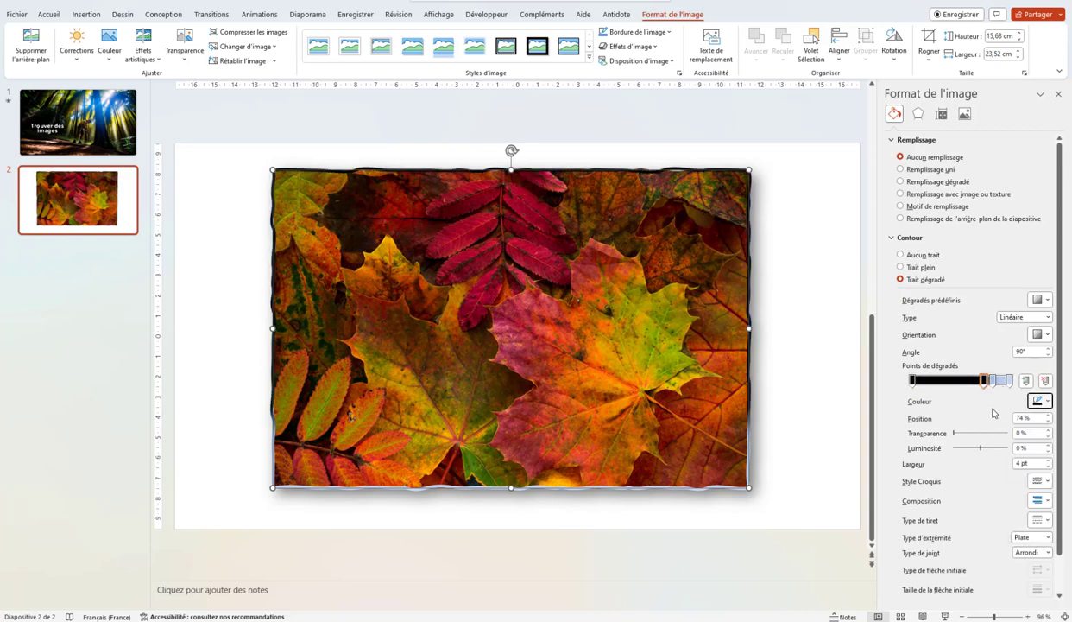
click(993, 380)
click(1012, 382)
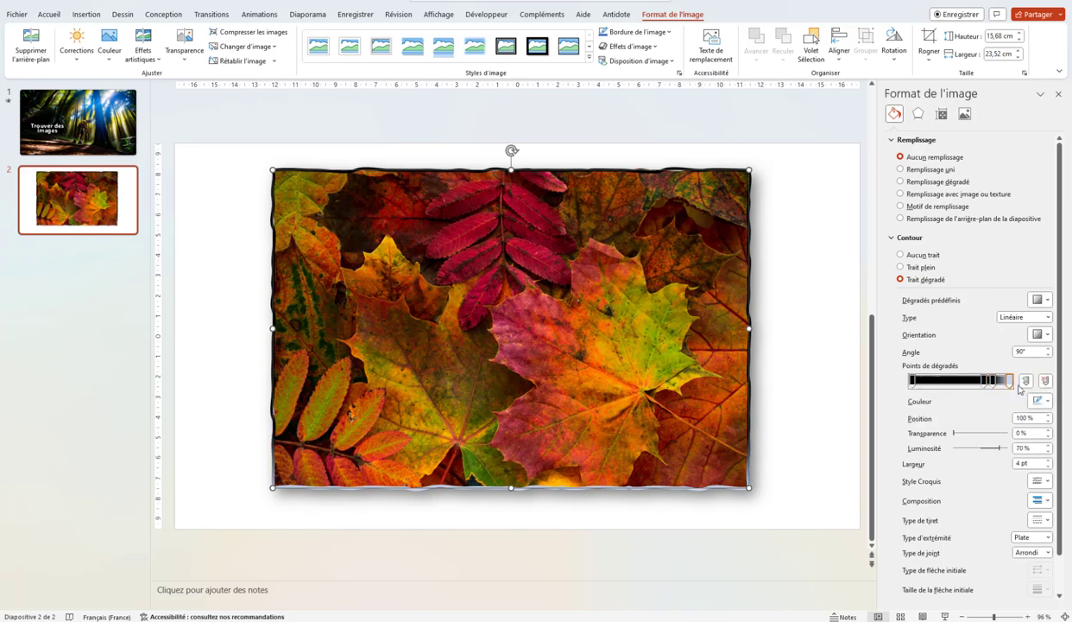
click(1046, 383)
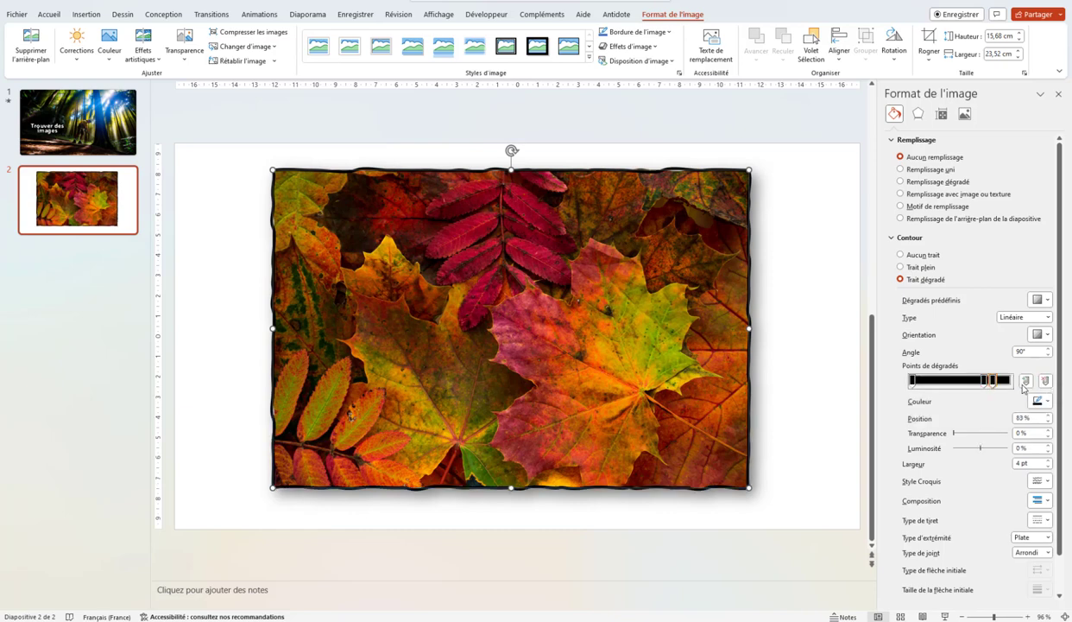
click(1045, 382)
click(1046, 383)
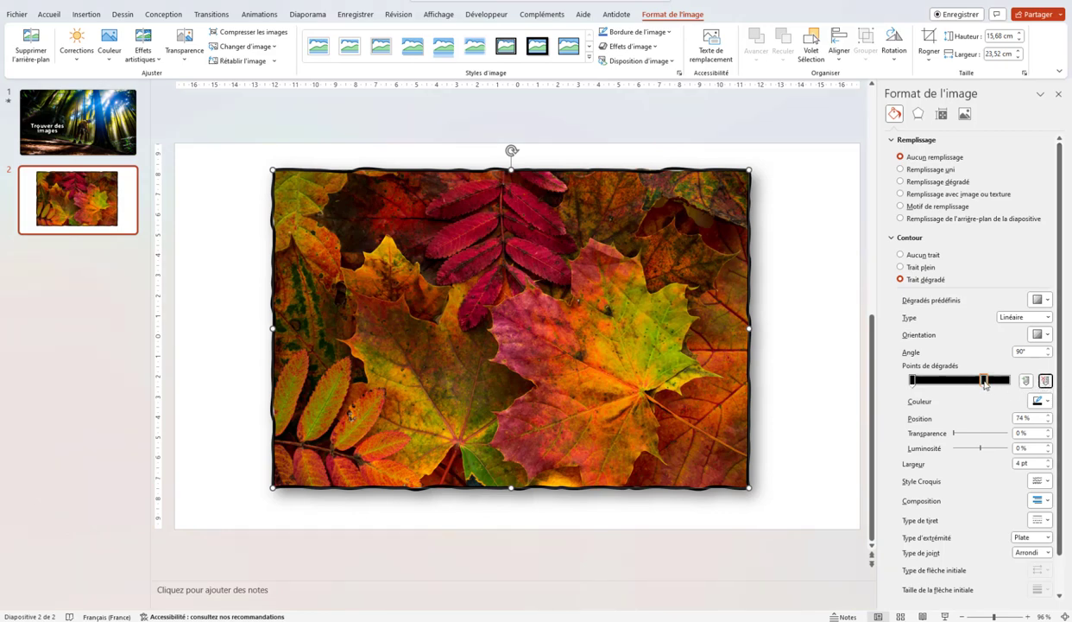
drag(985, 385, 999, 386)
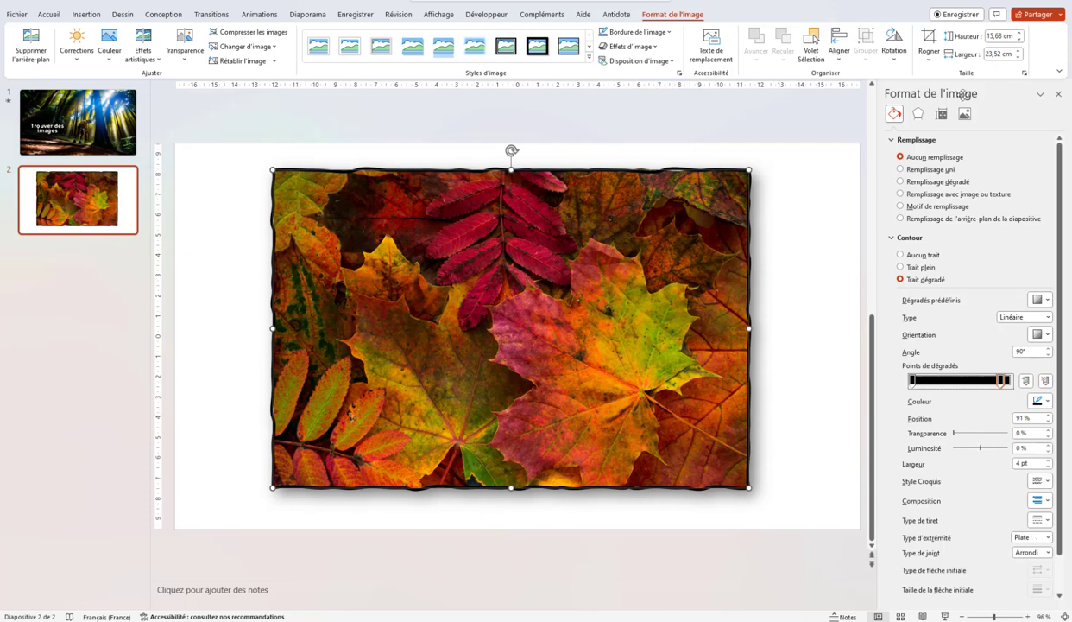
click(918, 114)
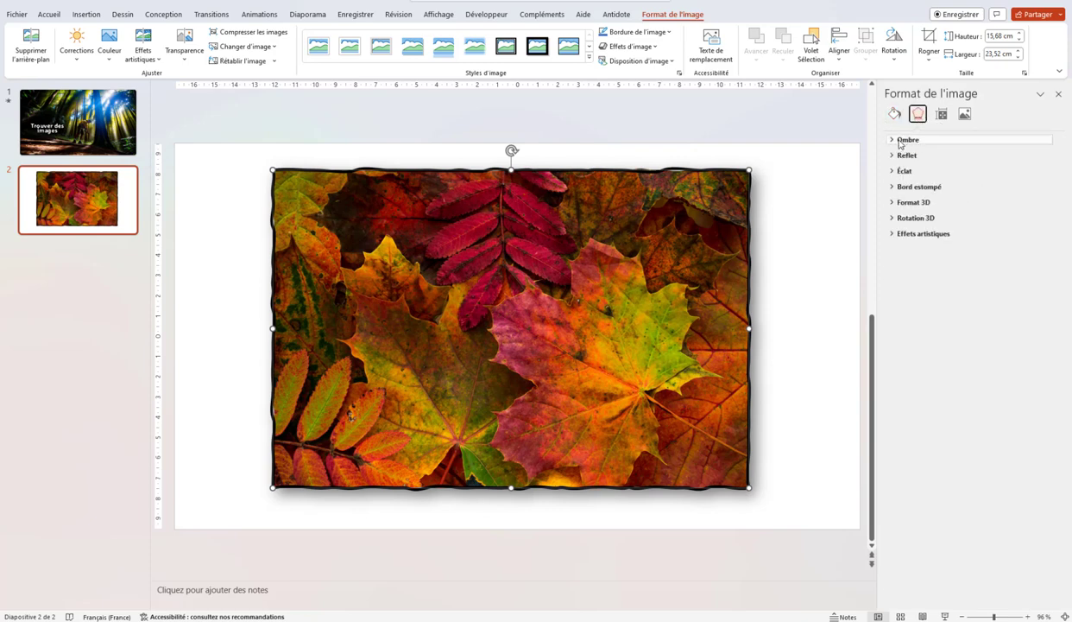
- Apply a gold glow preset to the leaves photo, then remove the glow again
click(895, 141)
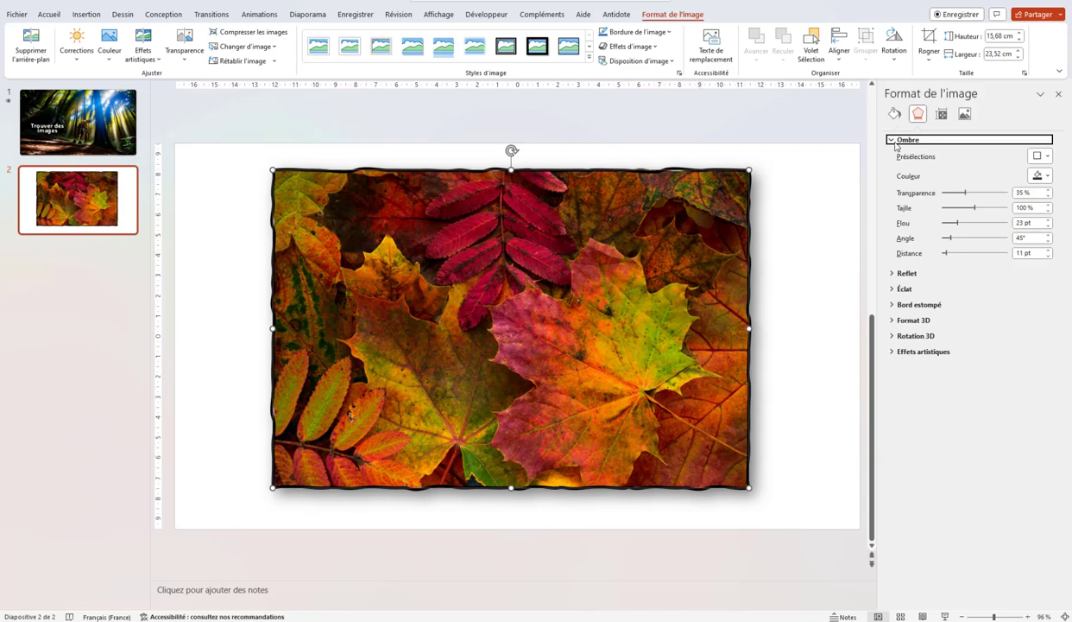
click(892, 140)
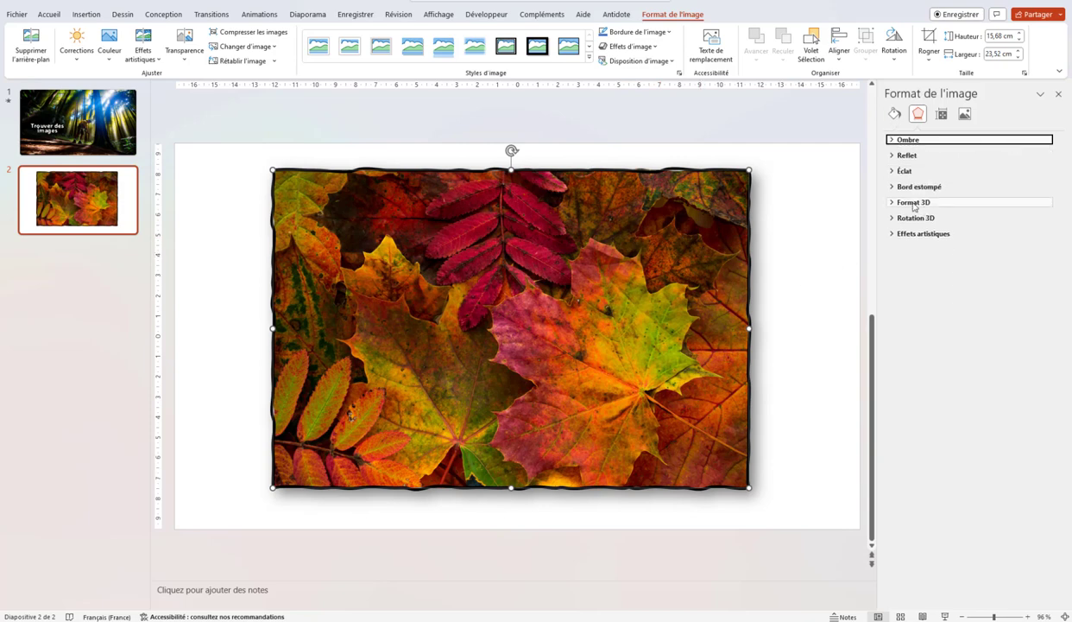
click(892, 157)
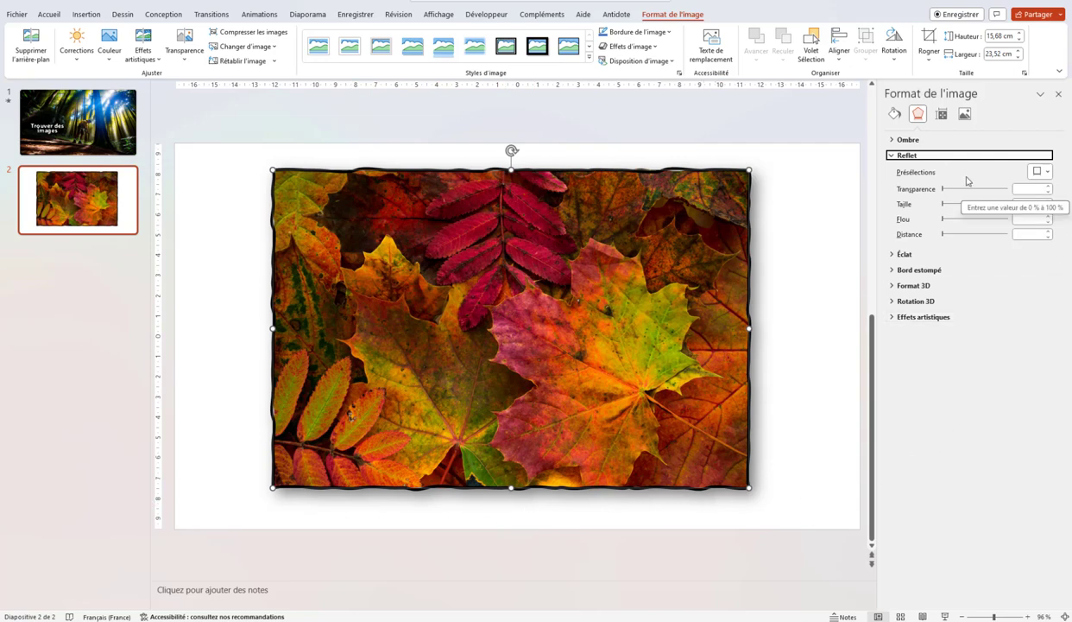
click(893, 155)
click(902, 170)
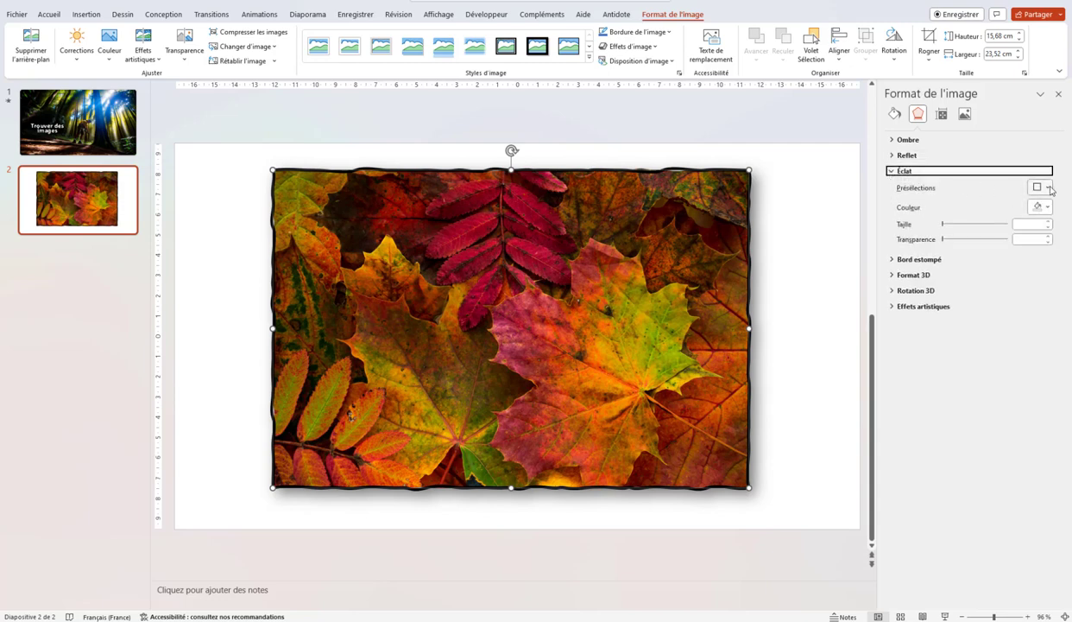
click(1048, 187)
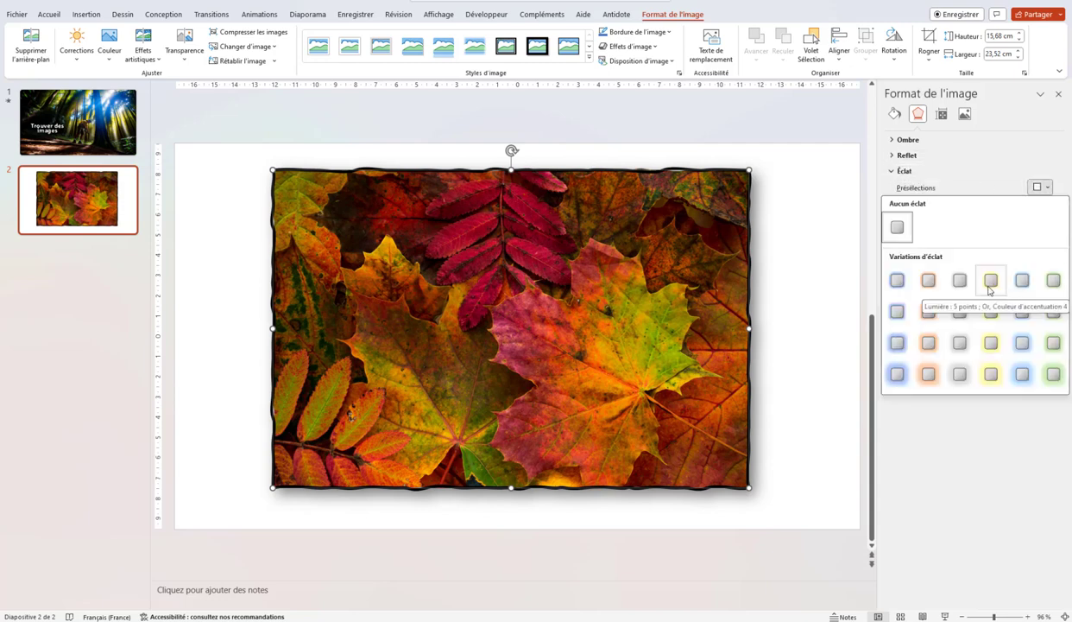
click(991, 317)
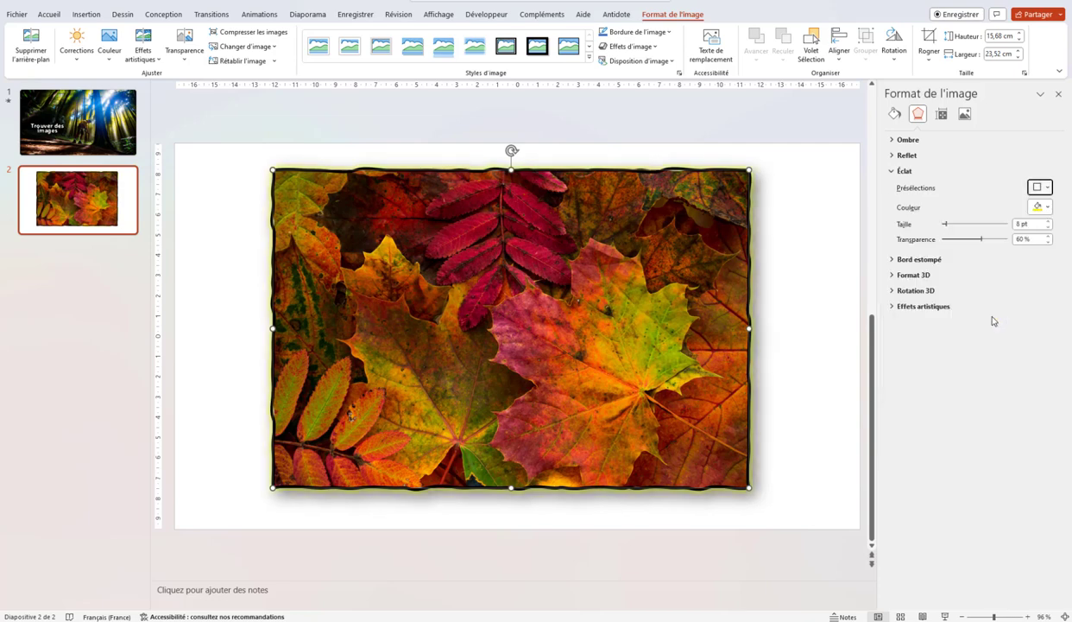
click(1049, 207)
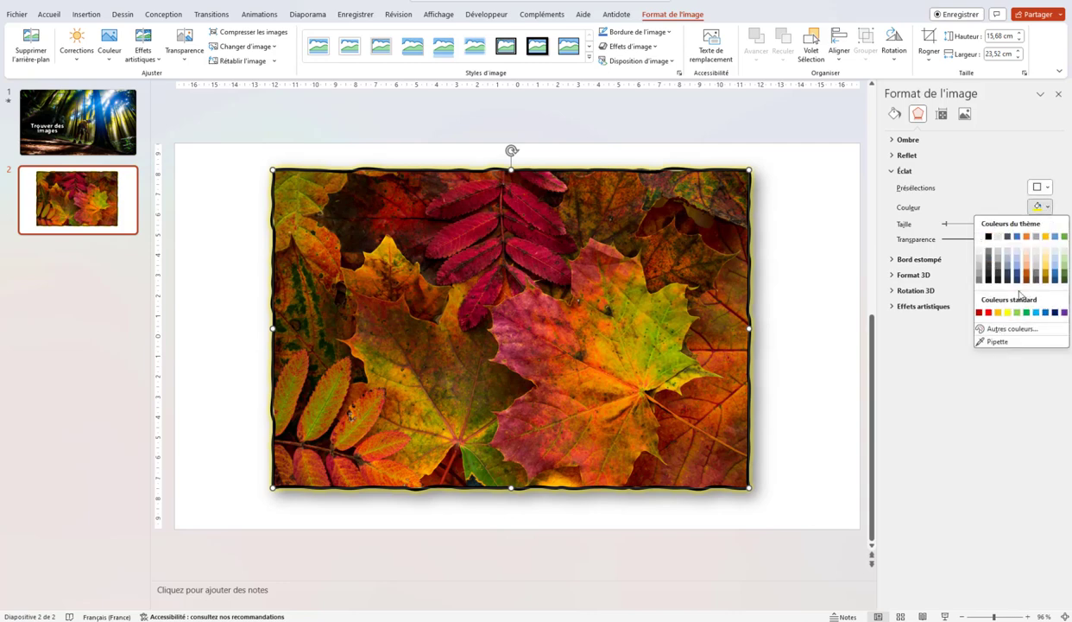
click(1047, 189)
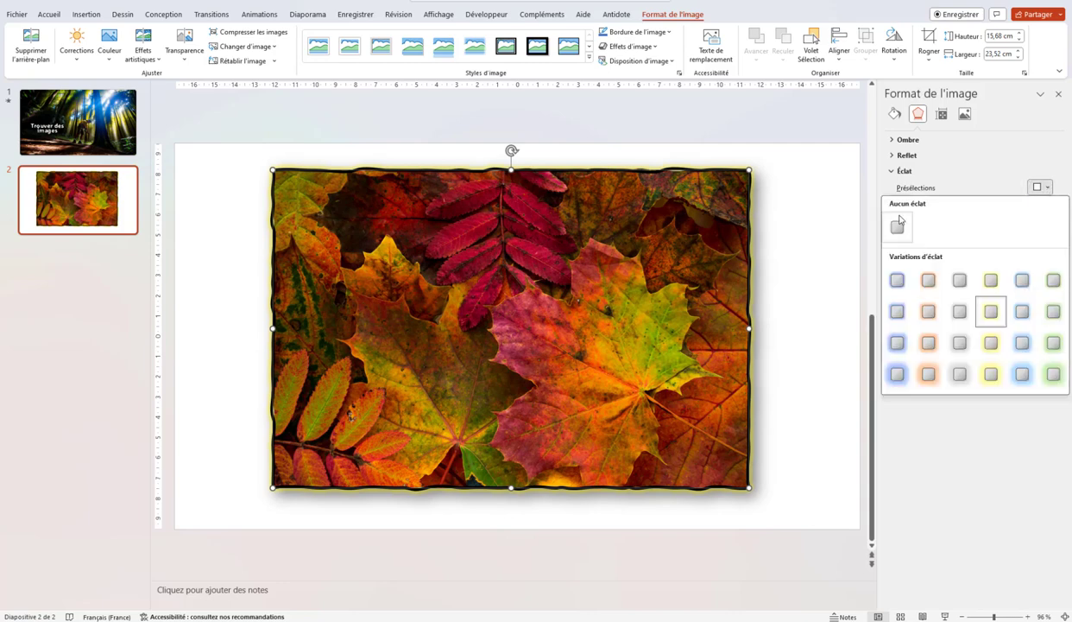
key(Escape)
click(894, 171)
- Look over the soft edge and 3D format options, including the 3D materials list
click(892, 186)
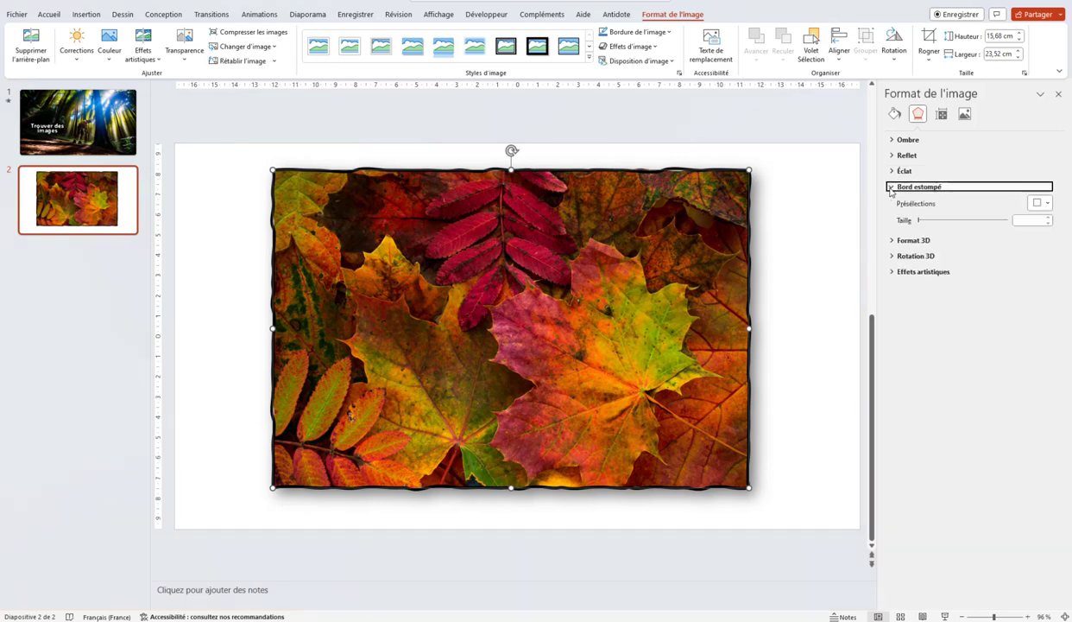
click(892, 187)
click(893, 202)
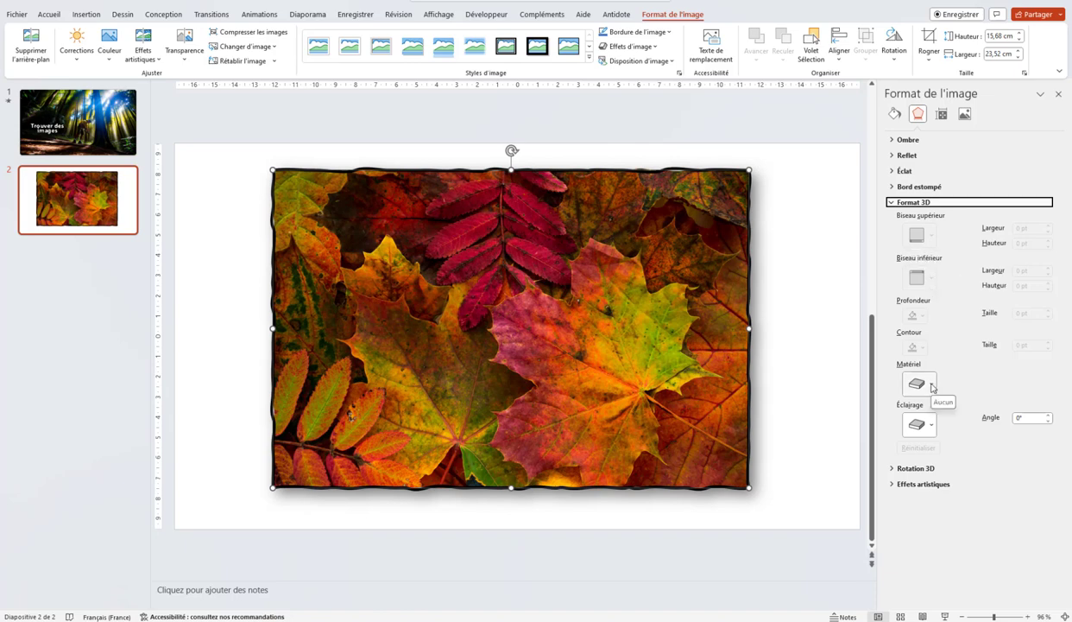
click(932, 383)
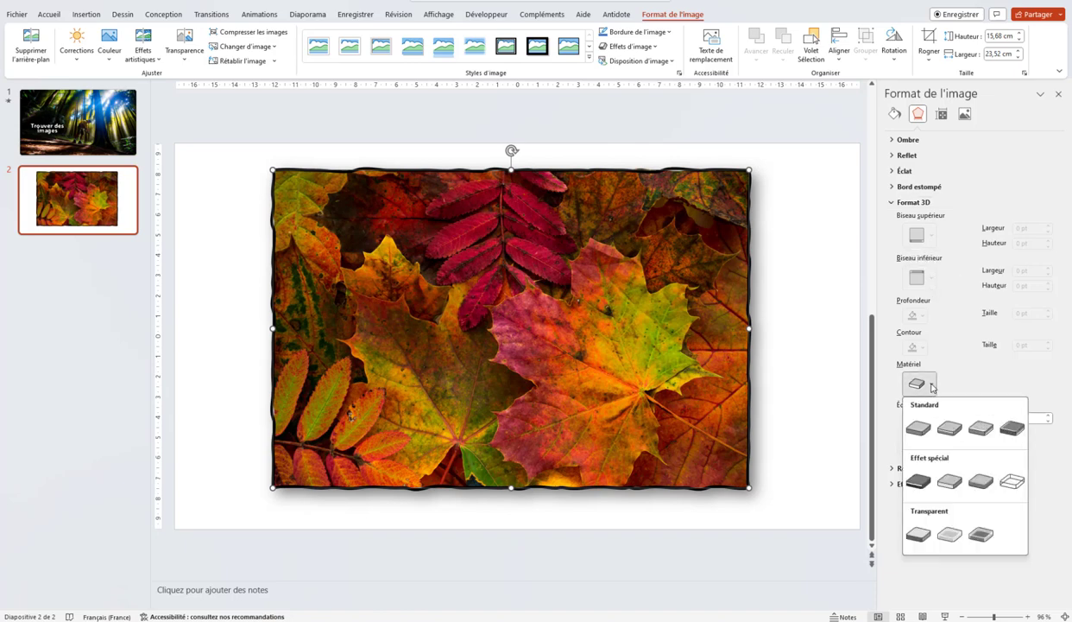
click(892, 202)
click(891, 234)
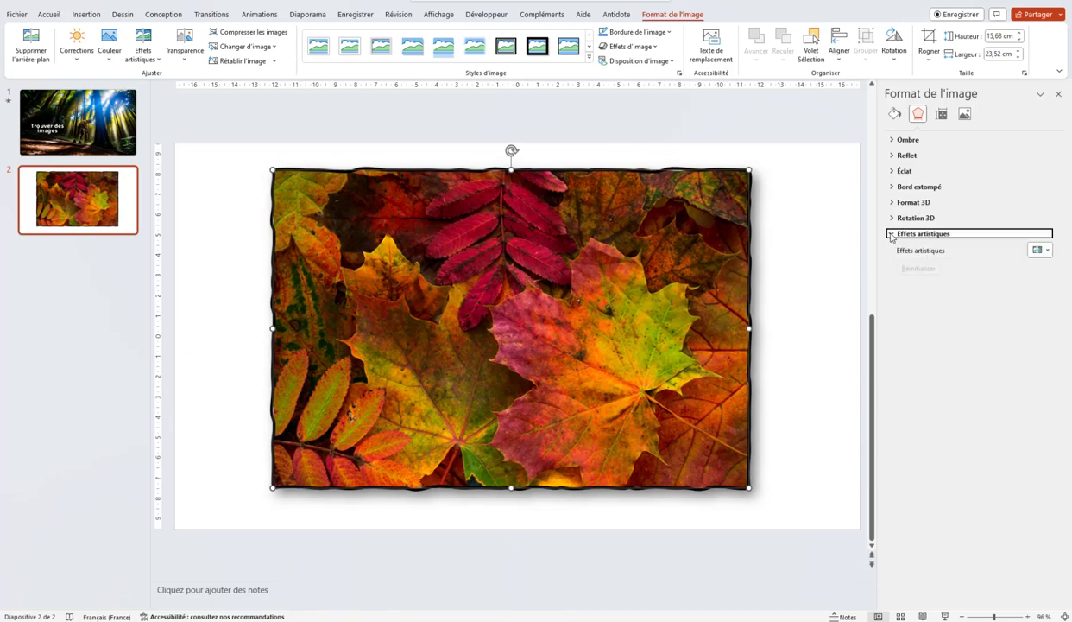
- Apply Mosaïque de bulles to the leaves photo, then undo it with Ctrl+Z and deselect the picture
click(1047, 250)
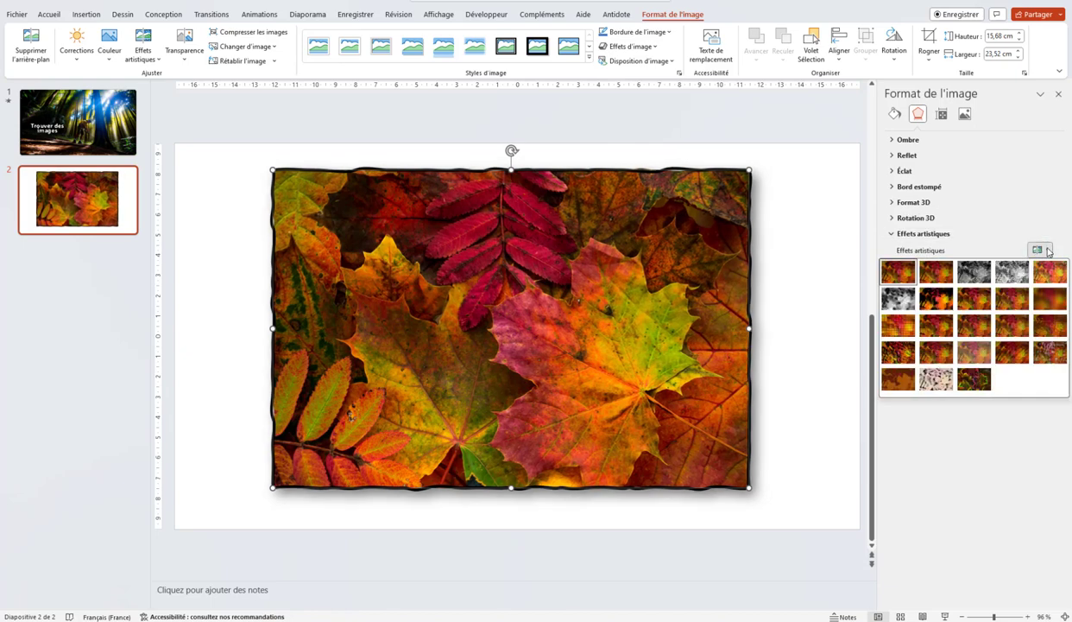
click(1006, 324)
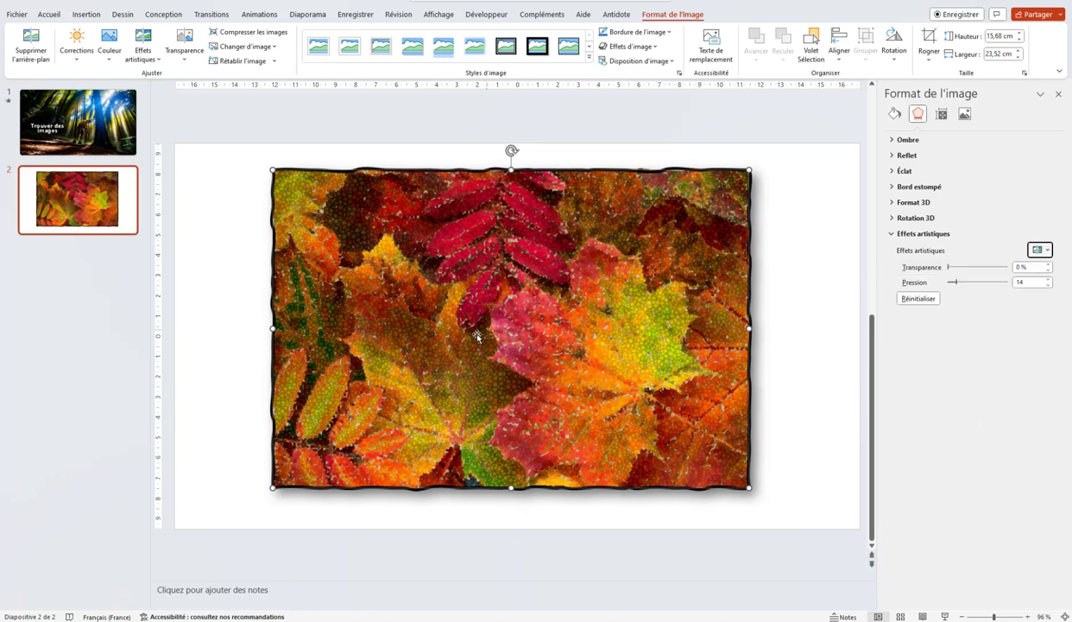
click(1039, 249)
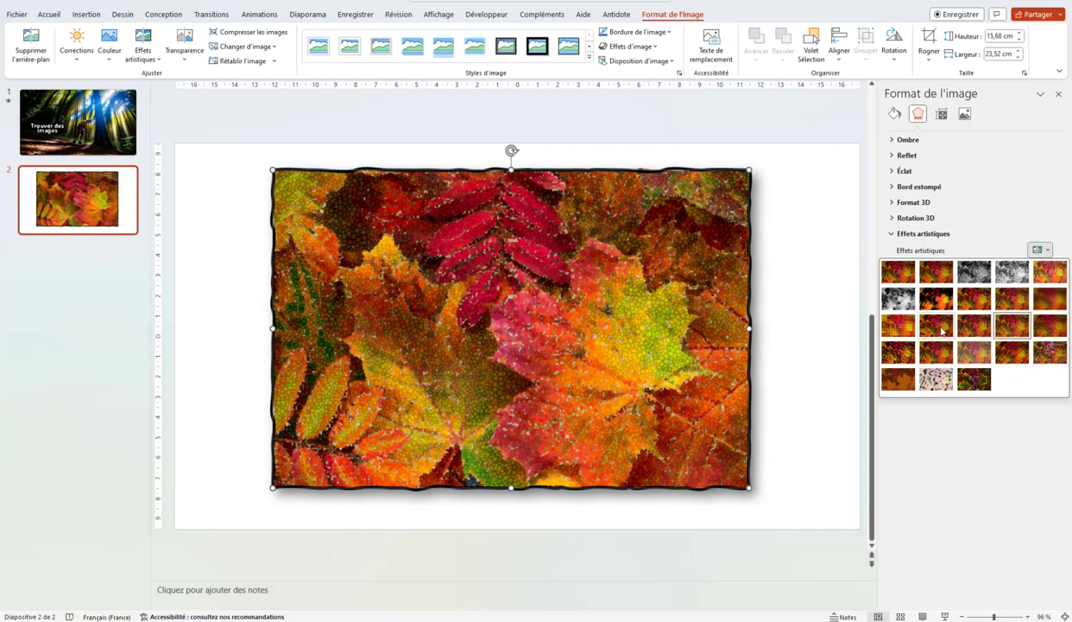
key(Escape)
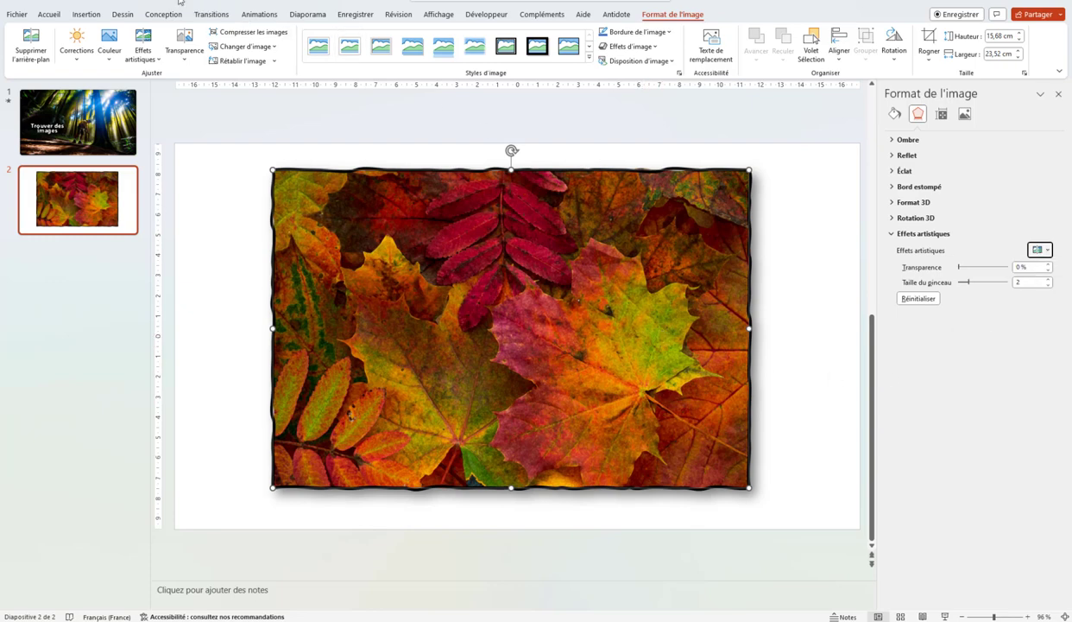
key(ctrl+z)
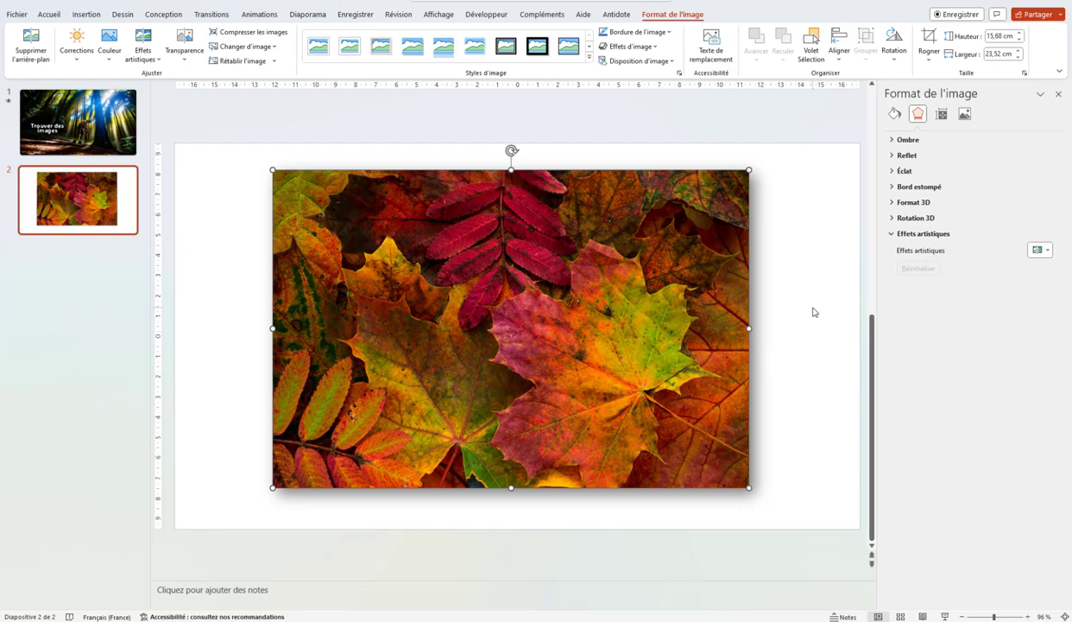
click(815, 307)
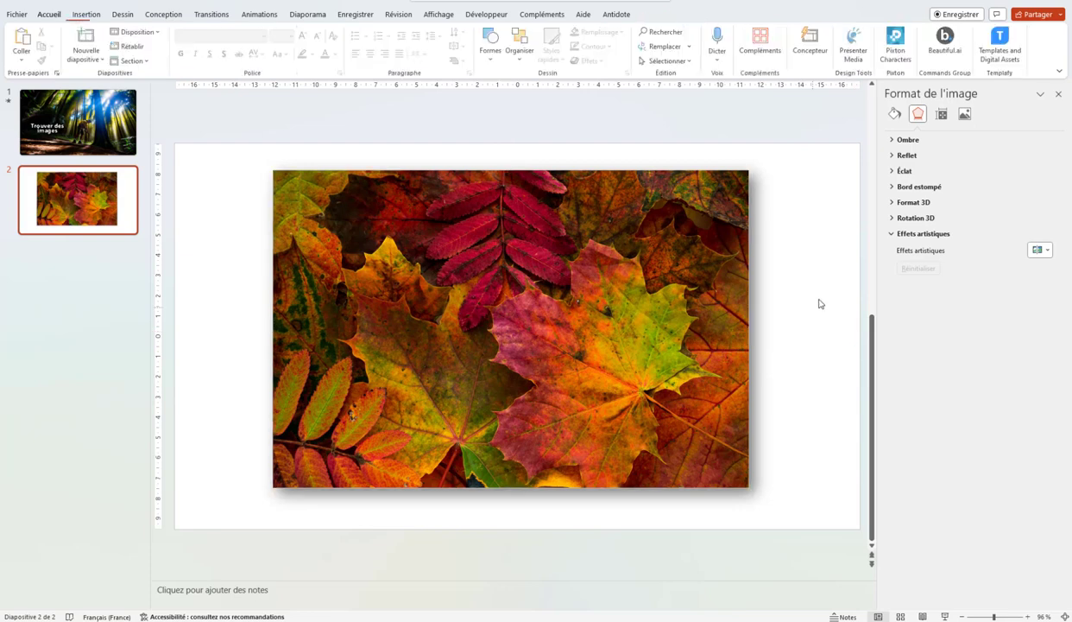
- Check the leaf picture's Changer d'image options without changes, then add a blank slide after slide 2
click(481, 276)
right_click(481, 275)
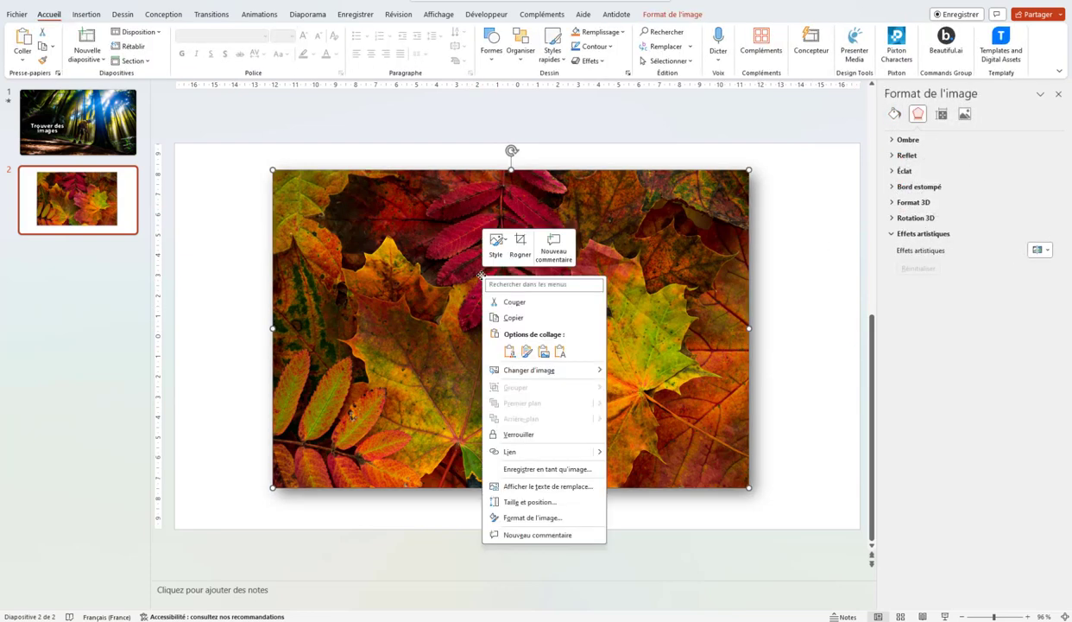
right_click(630, 233)
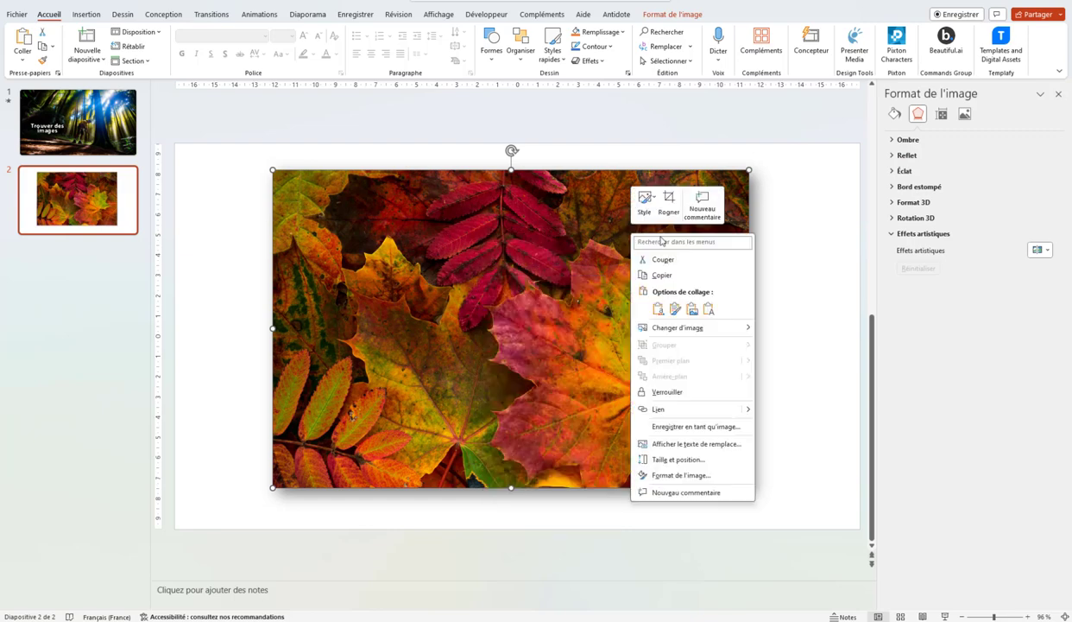
mouse_move(685, 332)
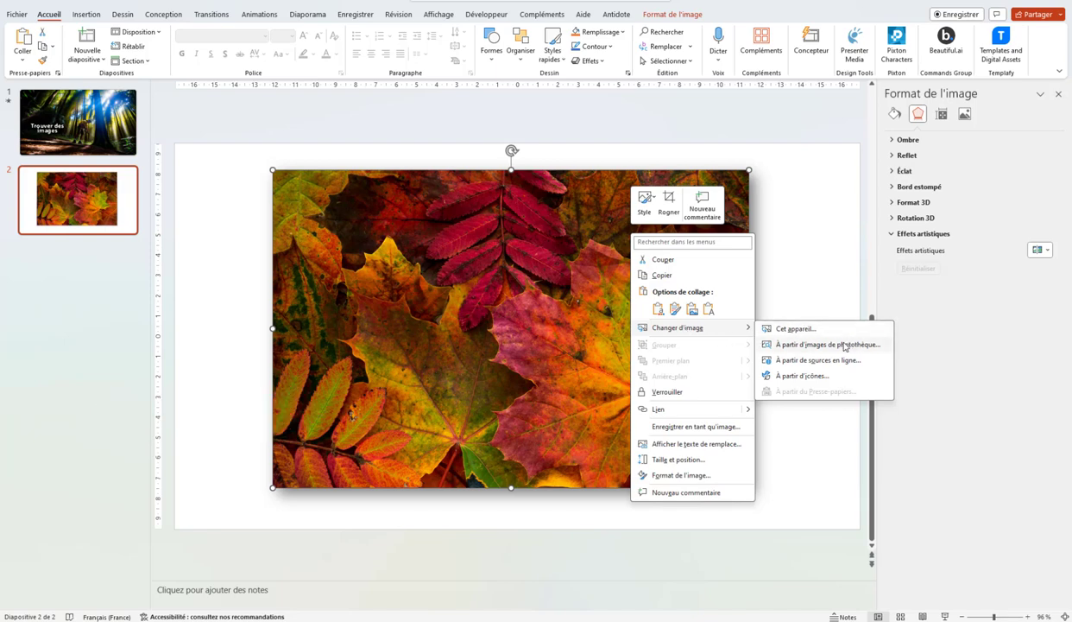
click(486, 302)
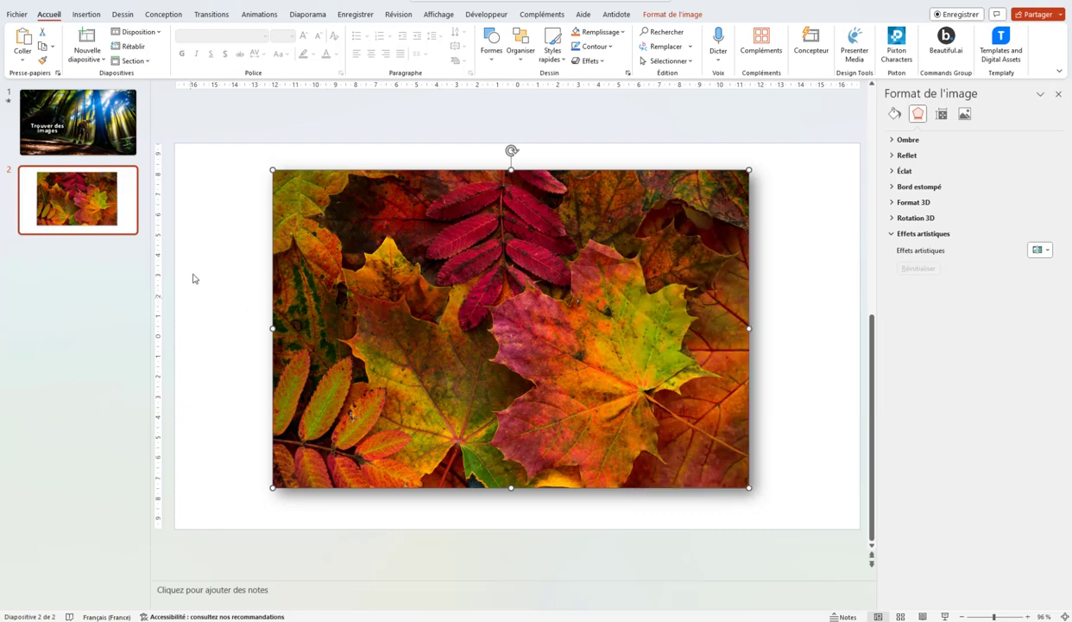
click(132, 226)
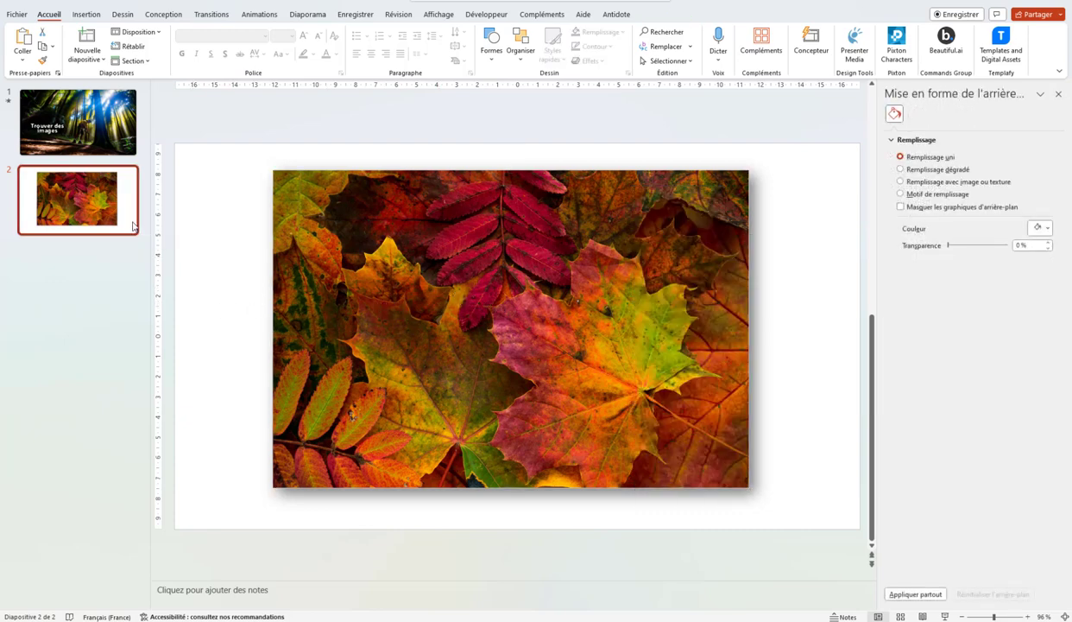
key(Return)
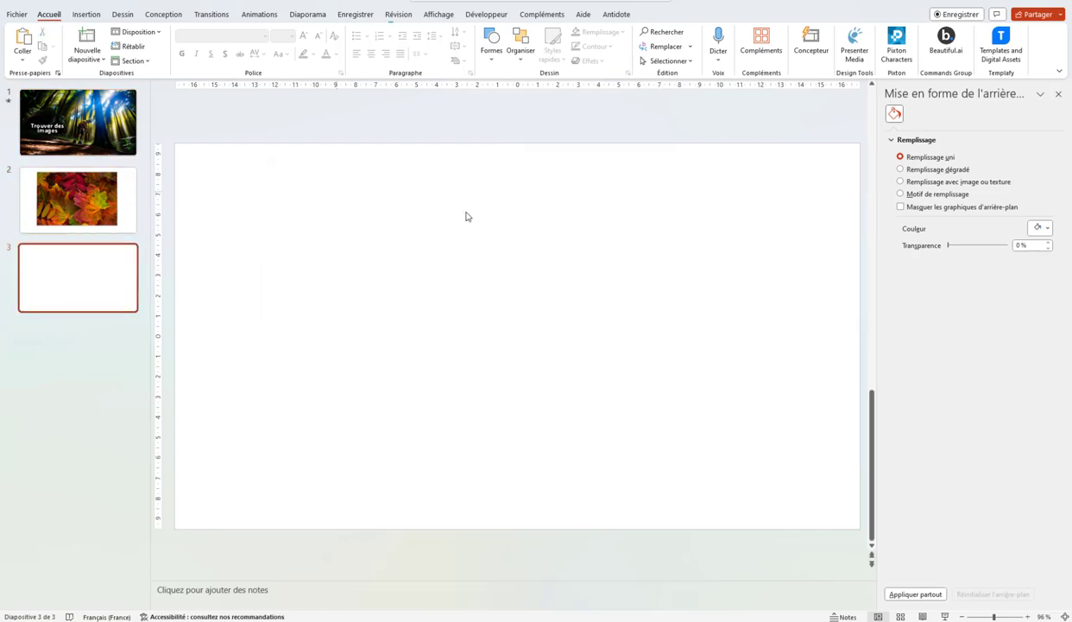
- Insert the ginkgo leaf photo from the Fleur stock images onto slide 3
click(86, 14)
click(159, 43)
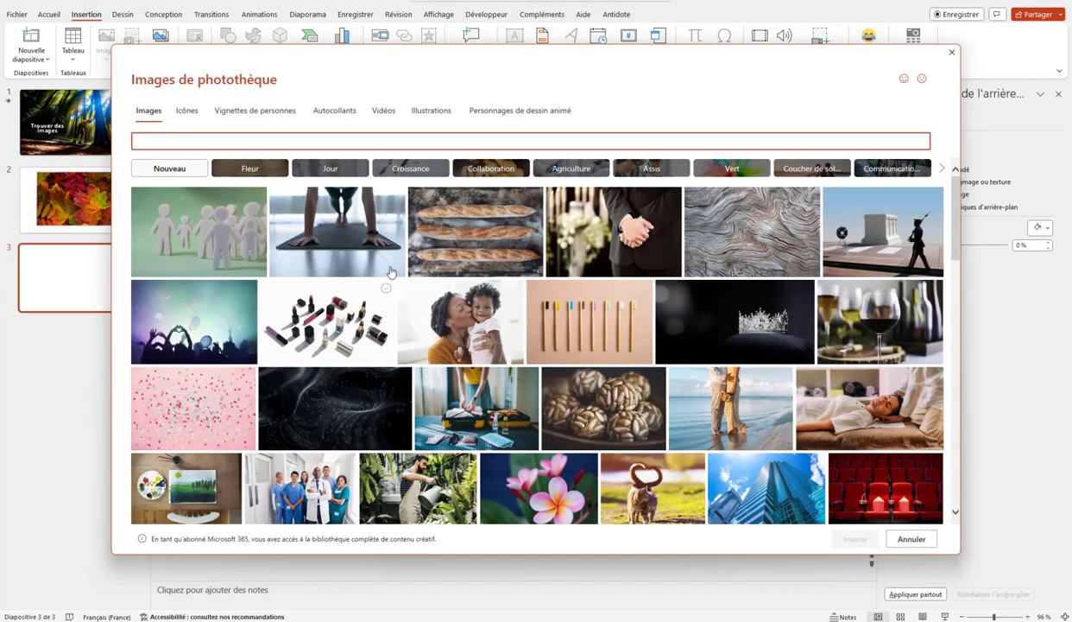
click(243, 169)
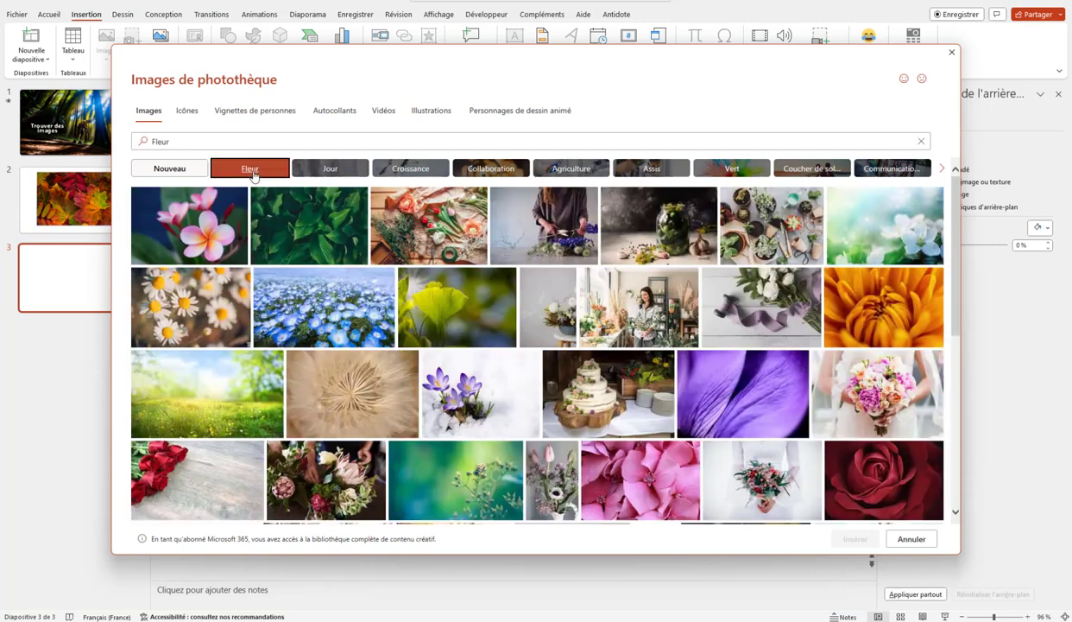
click(457, 307)
click(854, 539)
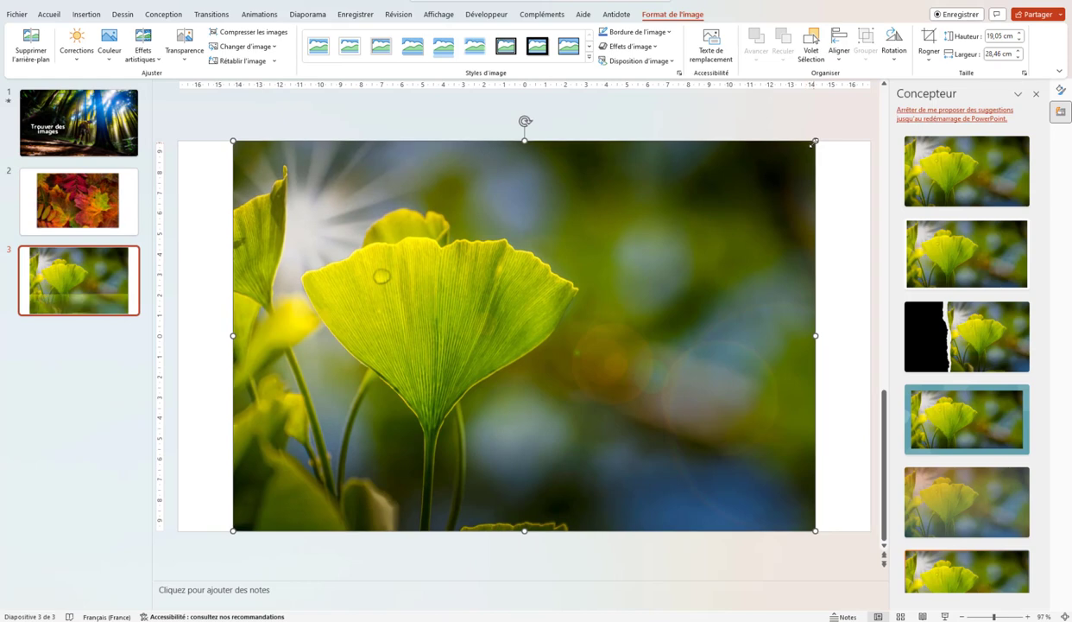
- Shrink the ginkgo photo, centre it on the slide, copy it, and return to slide 2
drag(805, 145, 679, 232)
drag(565, 348, 638, 302)
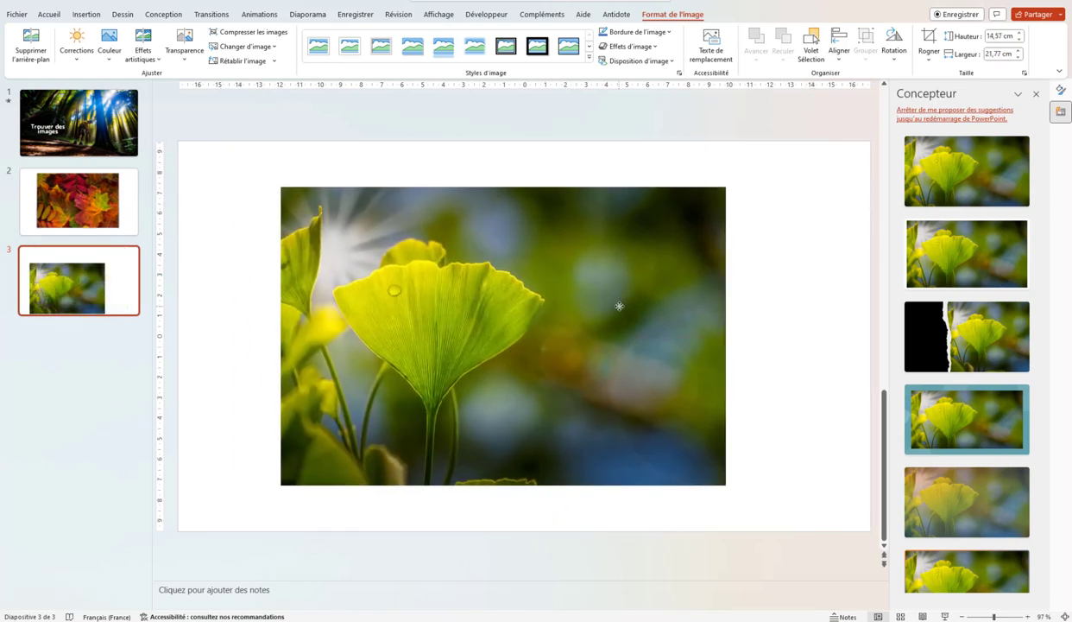
right_click(553, 288)
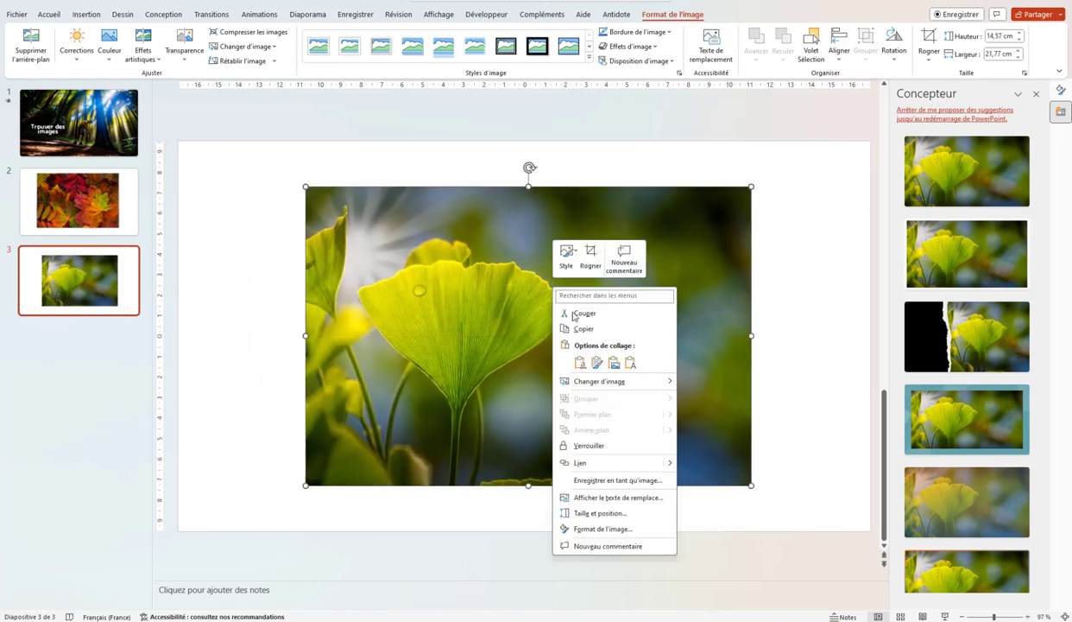
click(577, 324)
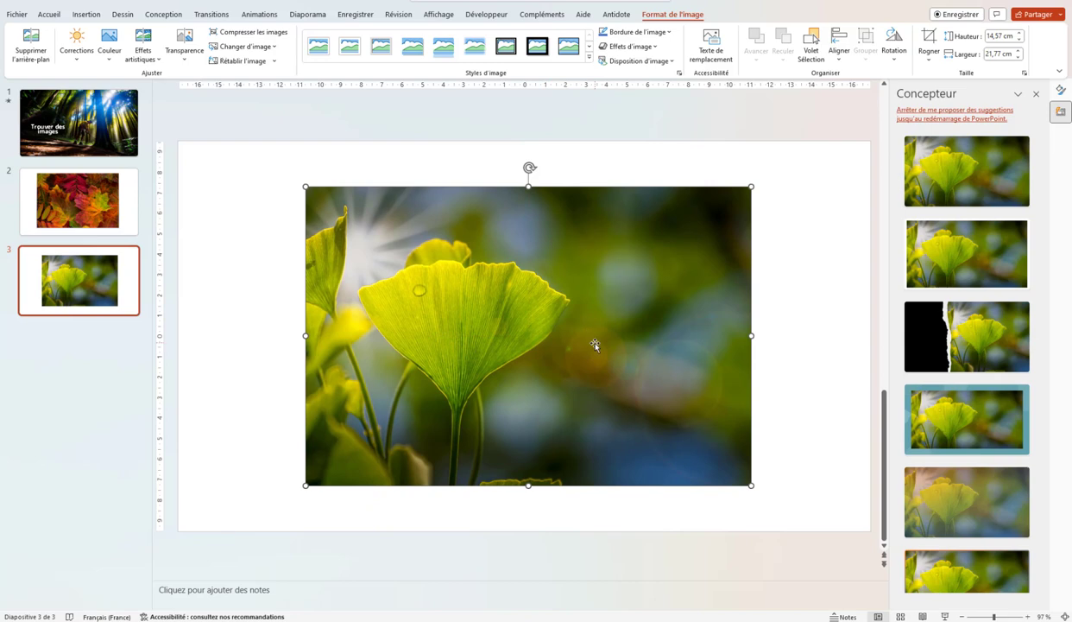
click(89, 206)
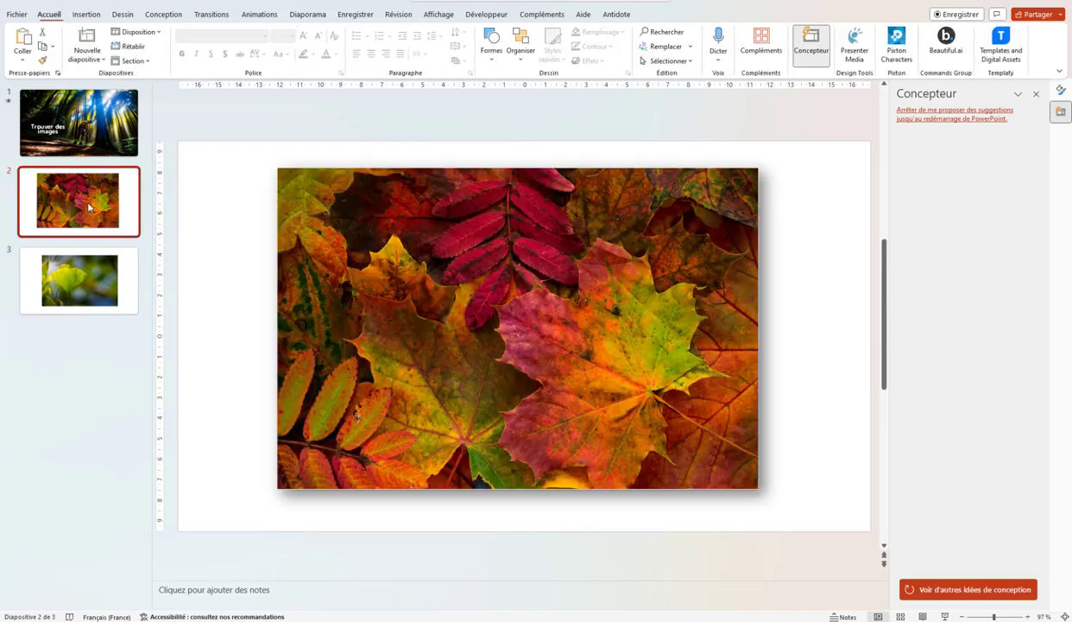
- Swap the leaves photo for the clipboard ginkgo image via Changer d'image, then delete the selected image
right_click(508, 285)
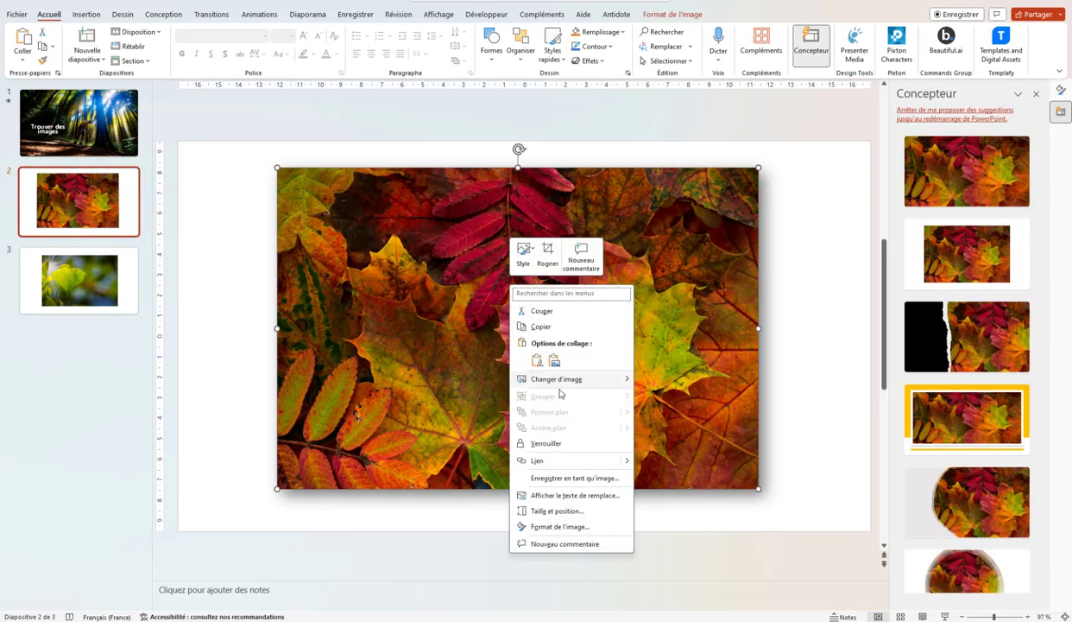
mouse_move(577, 383)
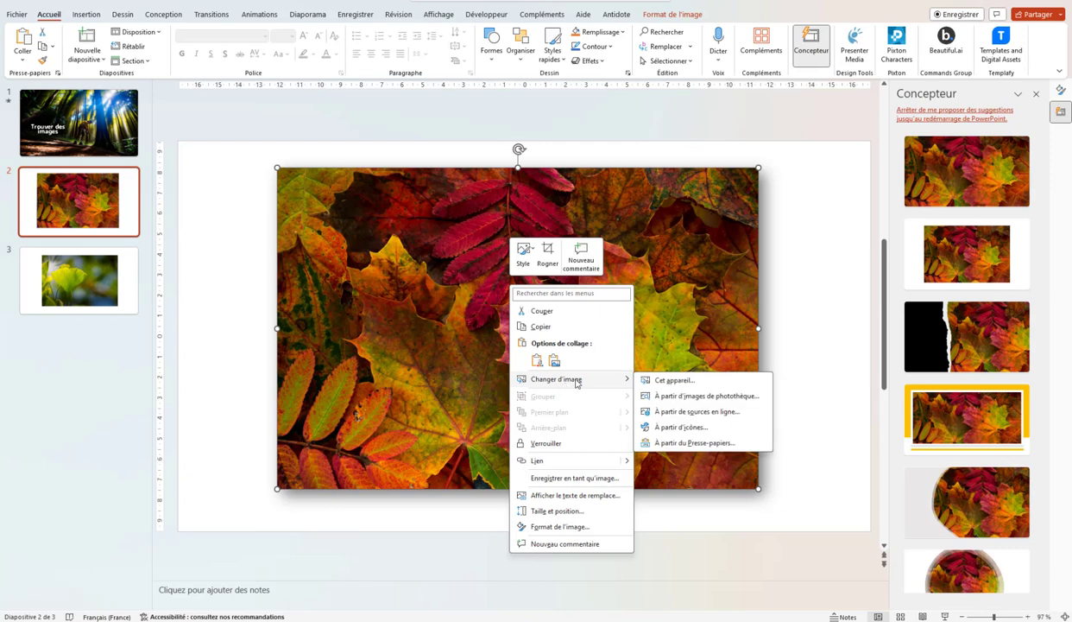
click(720, 445)
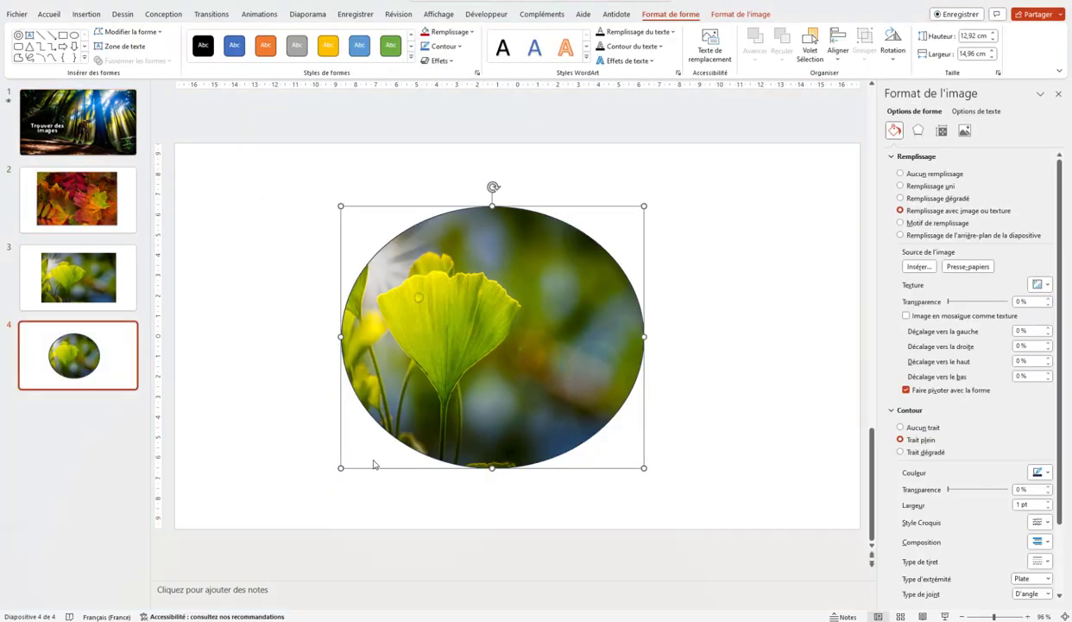
key(Delete)
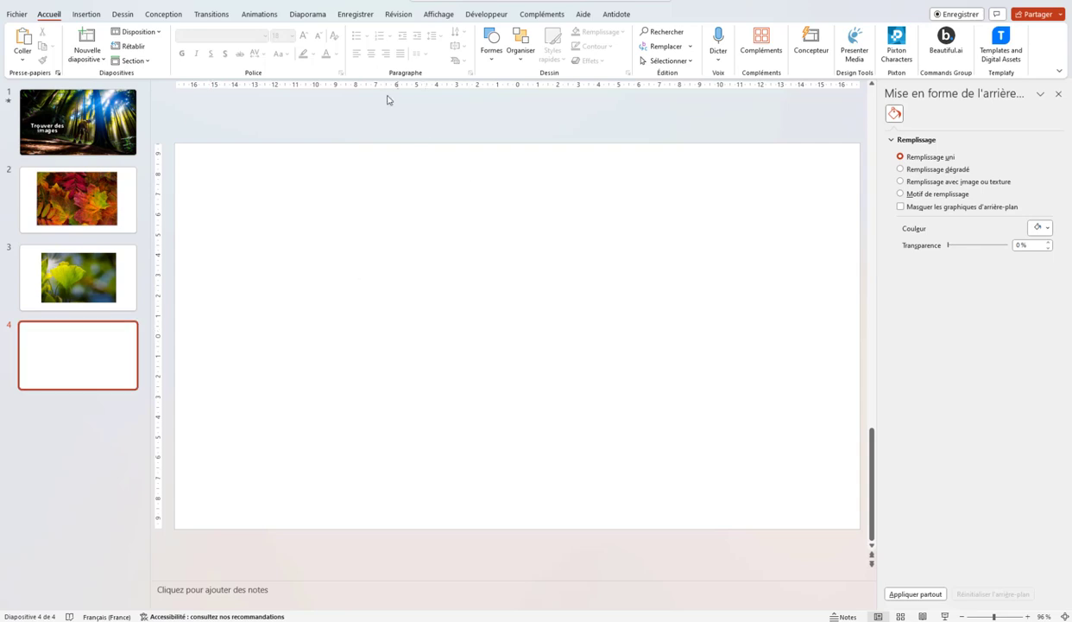
- Draw an oval on slide 4 with the Ellipse shape from Insertion > Formes
click(86, 15)
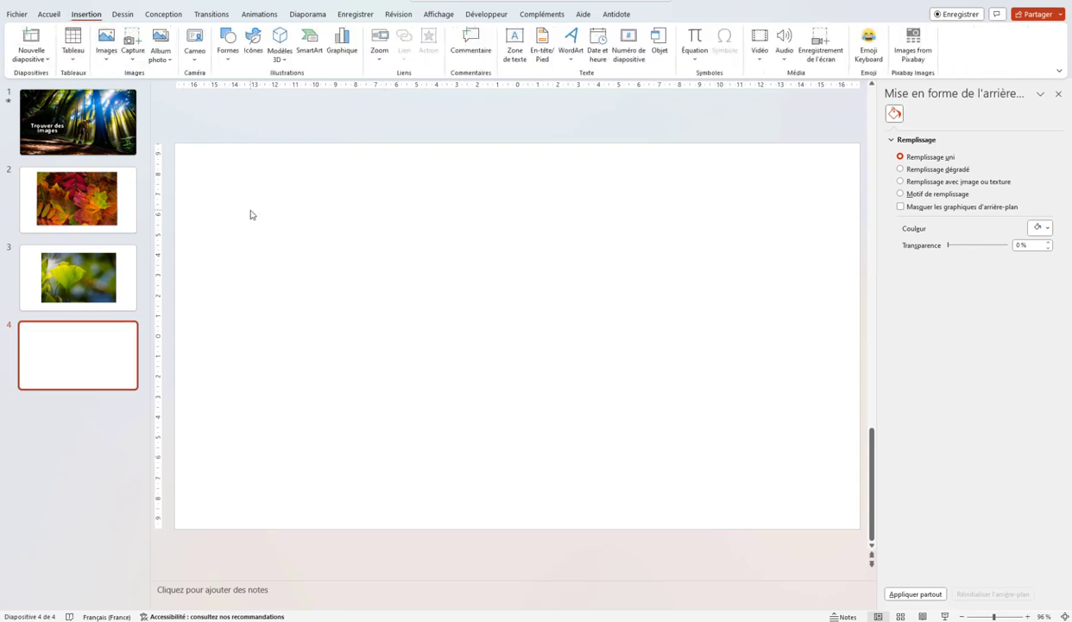
click(228, 61)
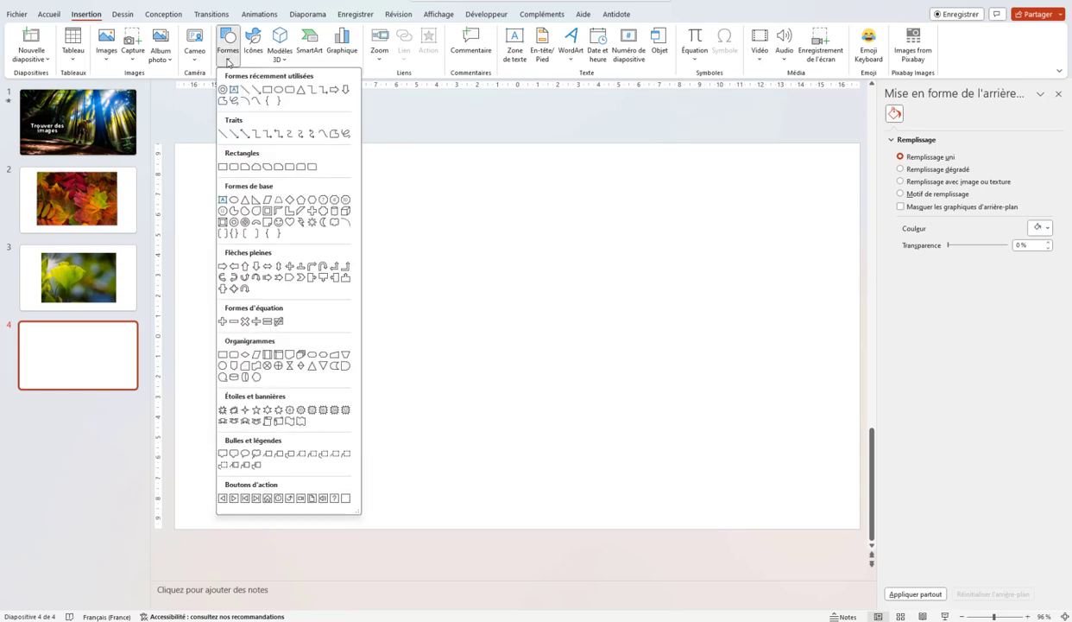
click(278, 92)
drag(342, 204, 683, 486)
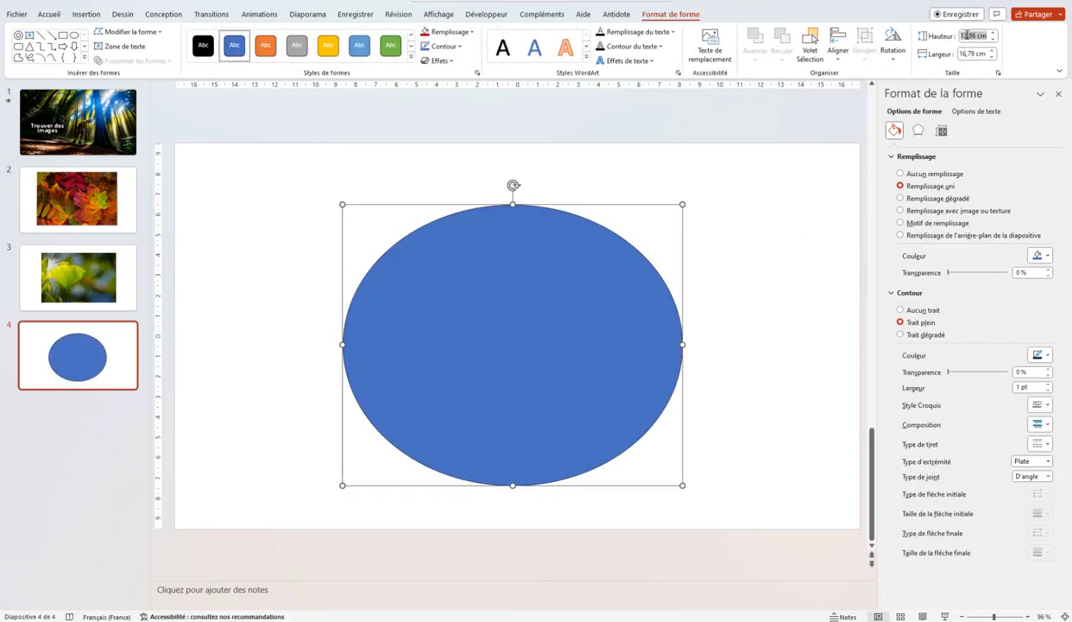
- Set the oval's height and width to 15 cm and move the circle toward the centre
click(966, 35)
text(15,88)
key(Return)
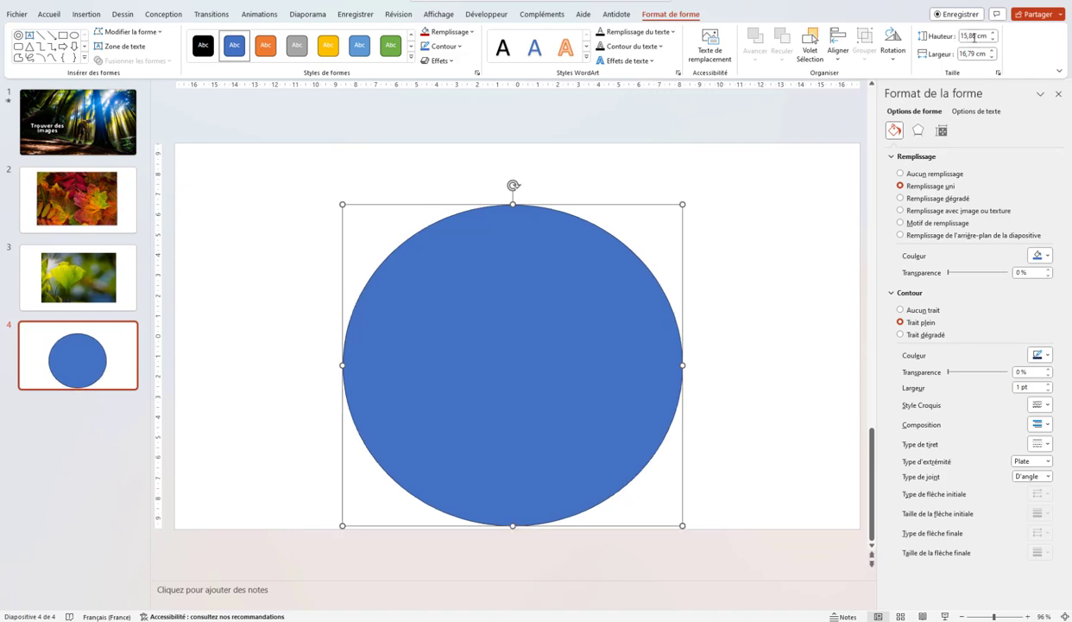
click(973, 35)
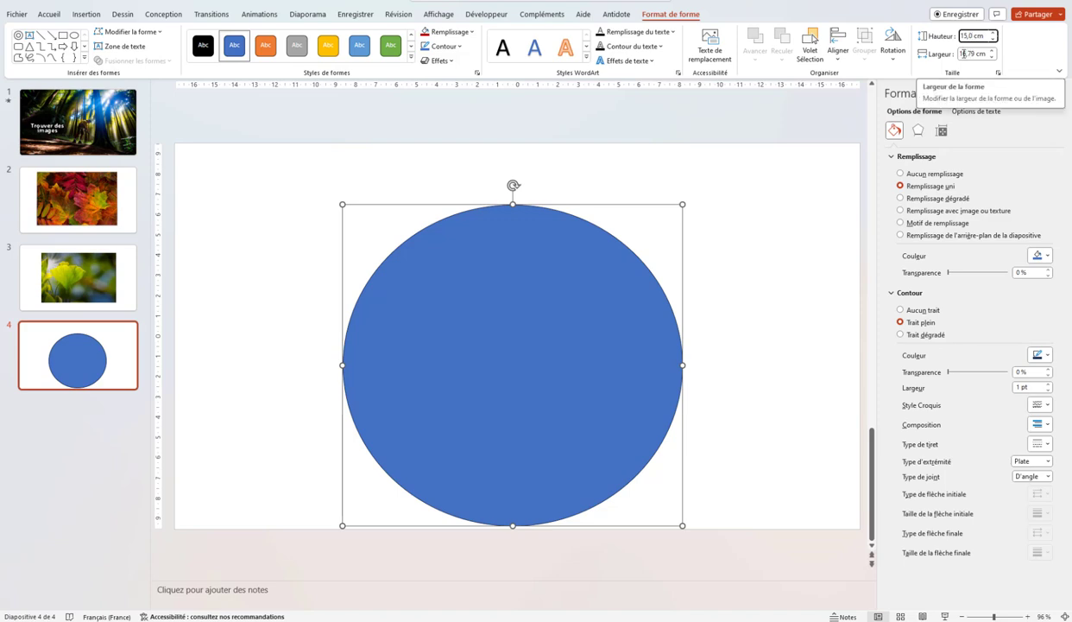
click(968, 54)
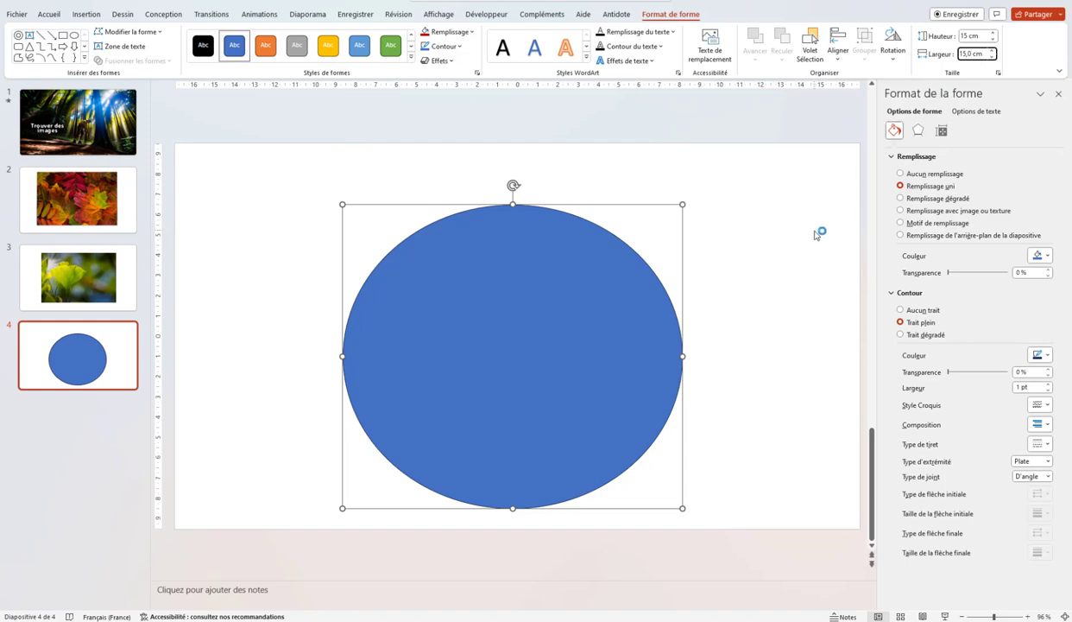
click(776, 251)
drag(511, 337, 536, 320)
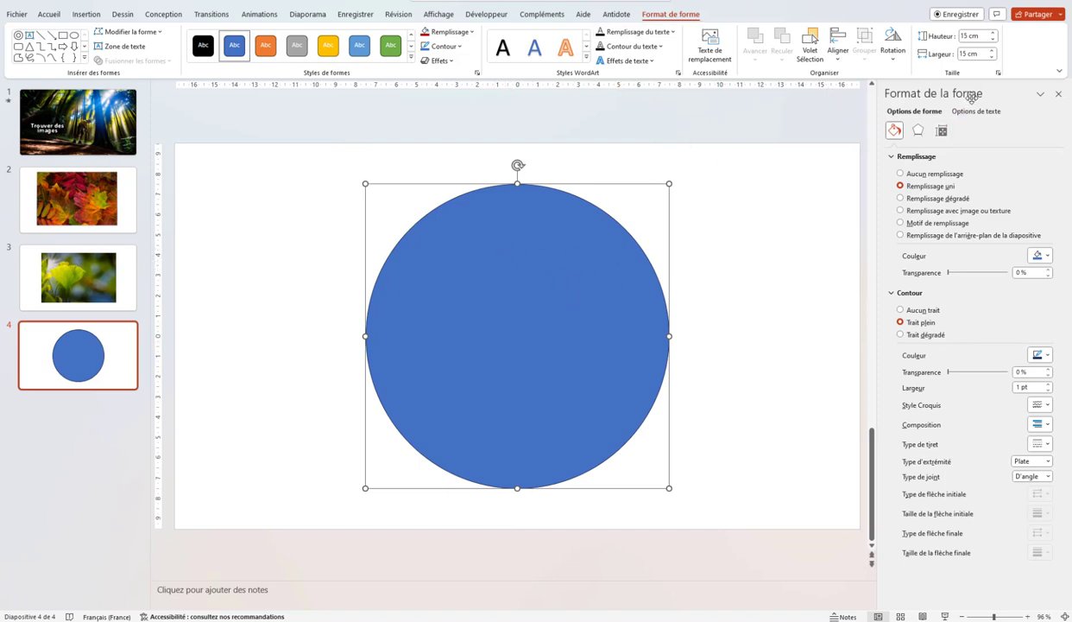
- Switch the circle's fill to Remplissage avec image ou texture so it shows the ginkgo photo
click(900, 210)
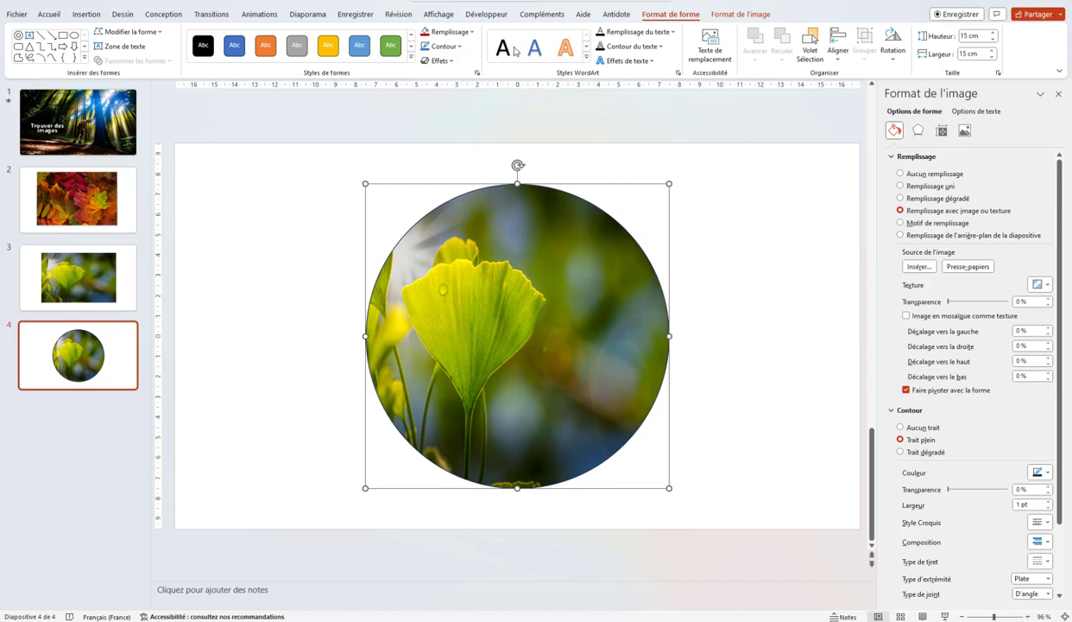
- Try a 3 pt outline and a hand-drawn sketch line on the circle, then keep a plain solid outline
click(460, 47)
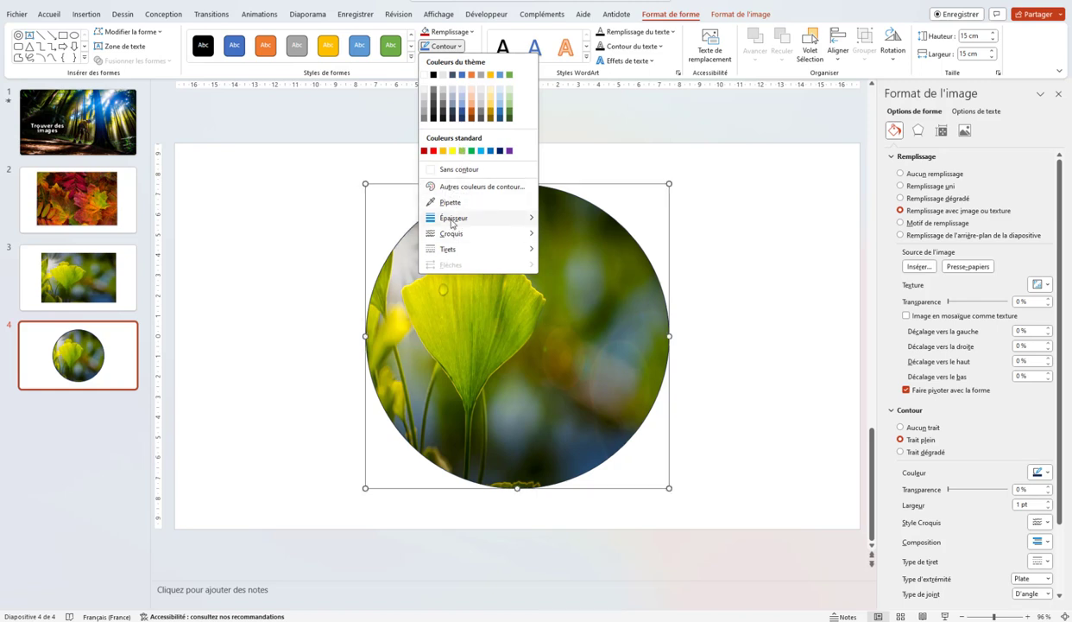
mouse_move(440, 218)
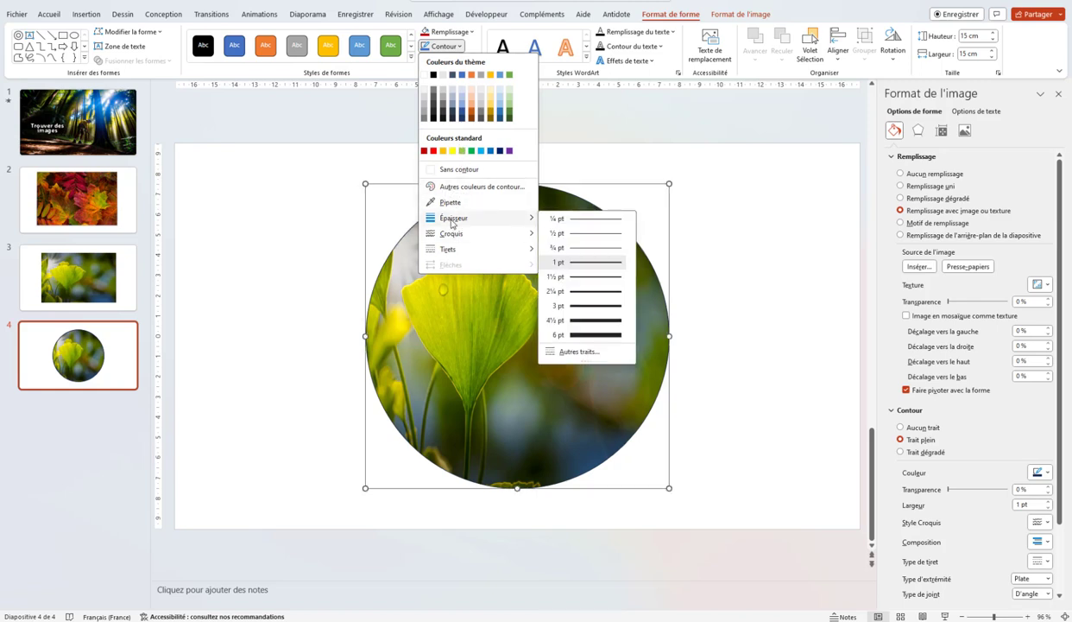
click(590, 305)
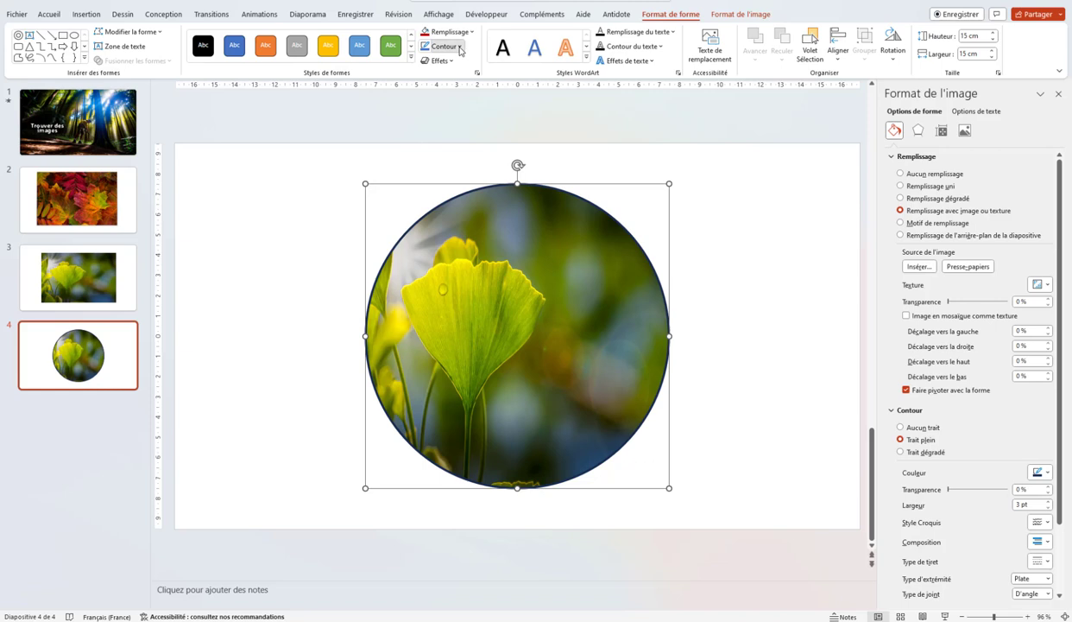
click(460, 48)
mouse_move(475, 239)
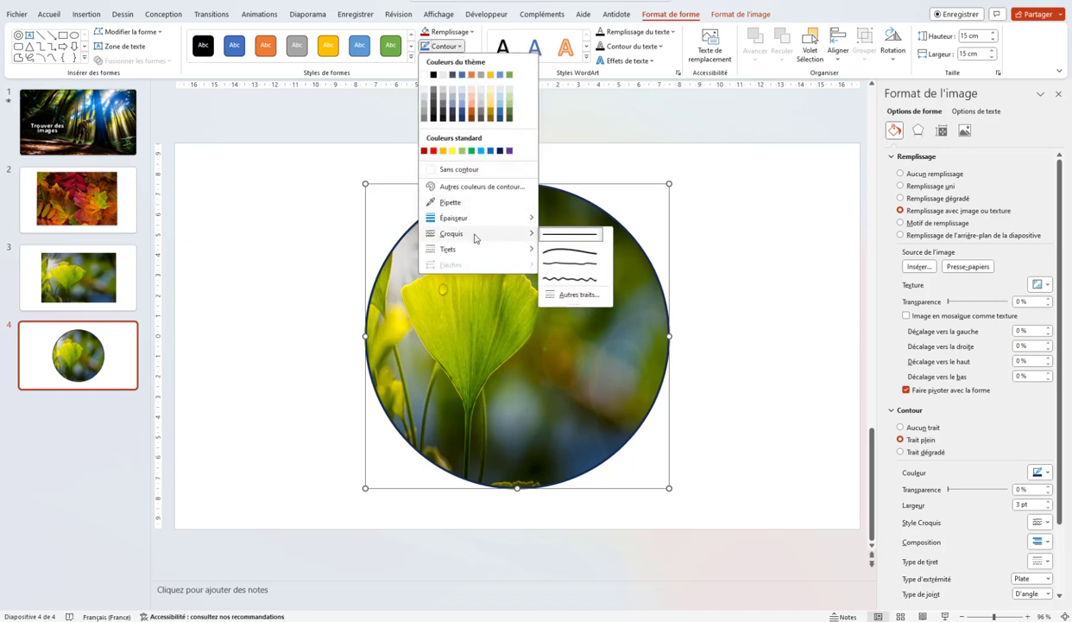
click(558, 279)
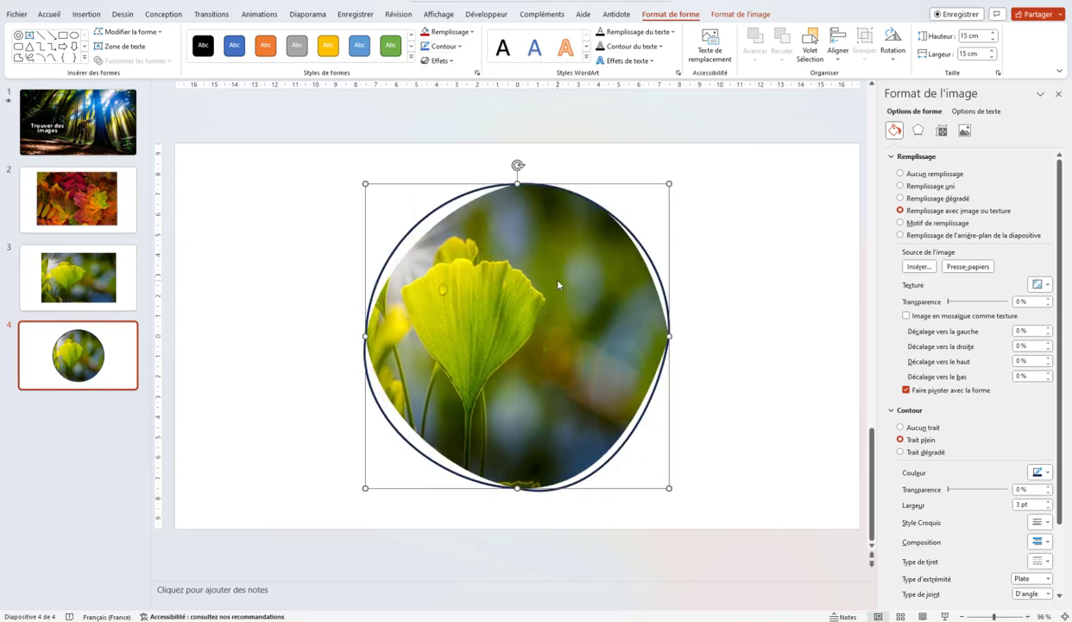
click(460, 49)
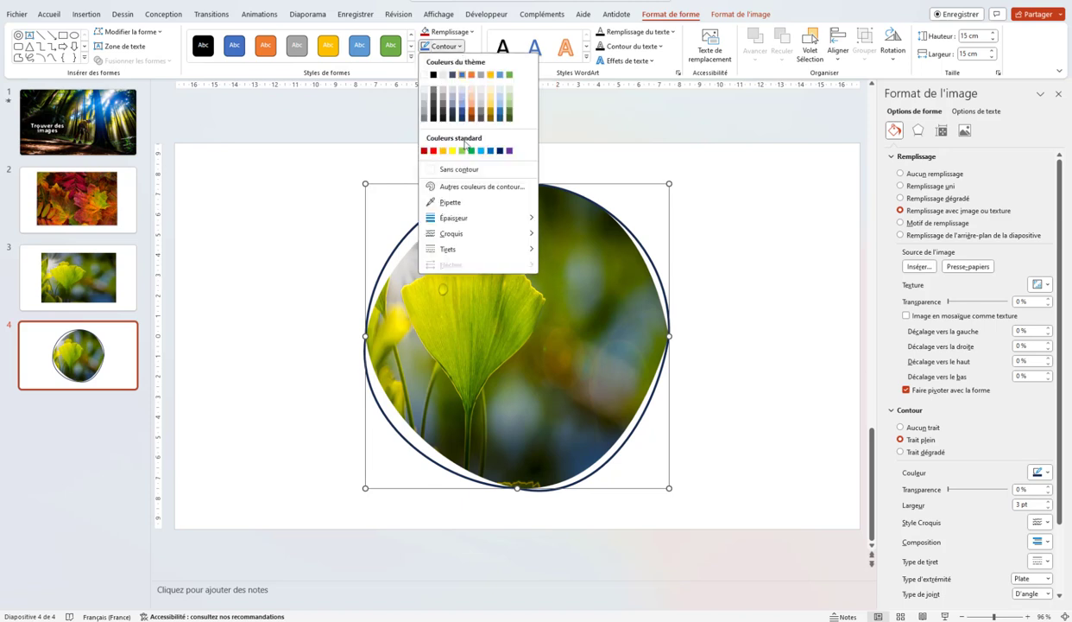
mouse_move(452, 240)
mouse_move(500, 252)
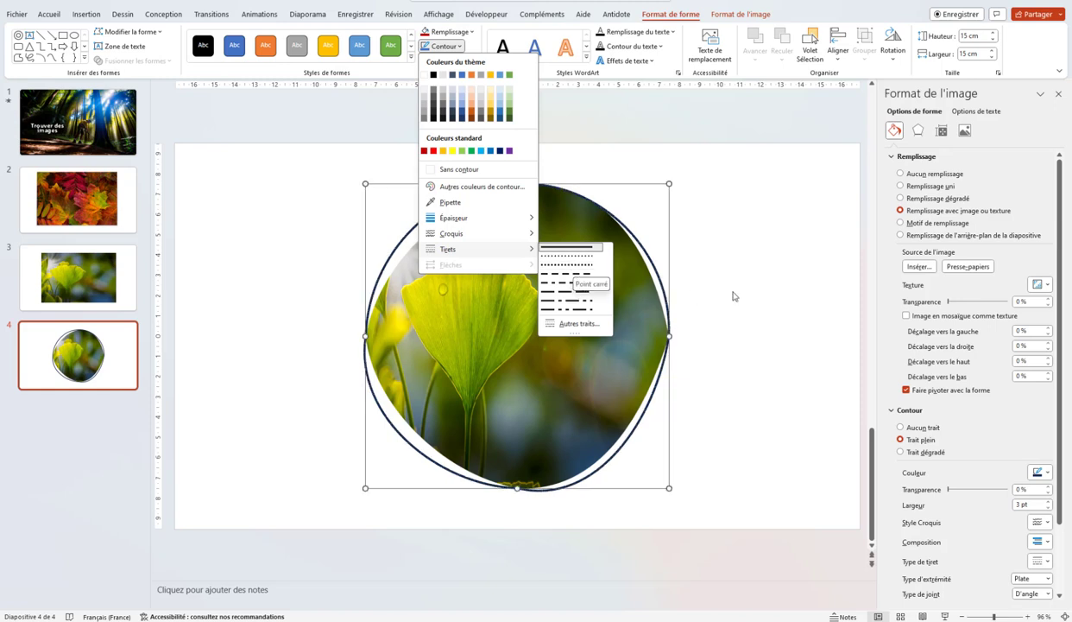
key(Escape)
key(Escape)
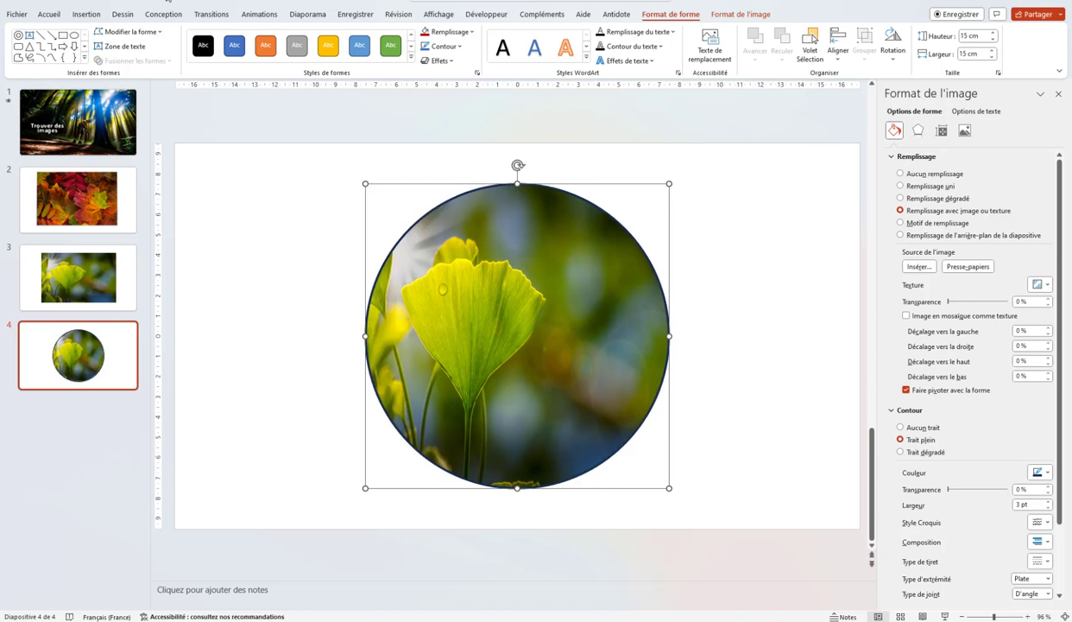
- Give the circle a 4,5 pt outline in Vert clair
click(460, 48)
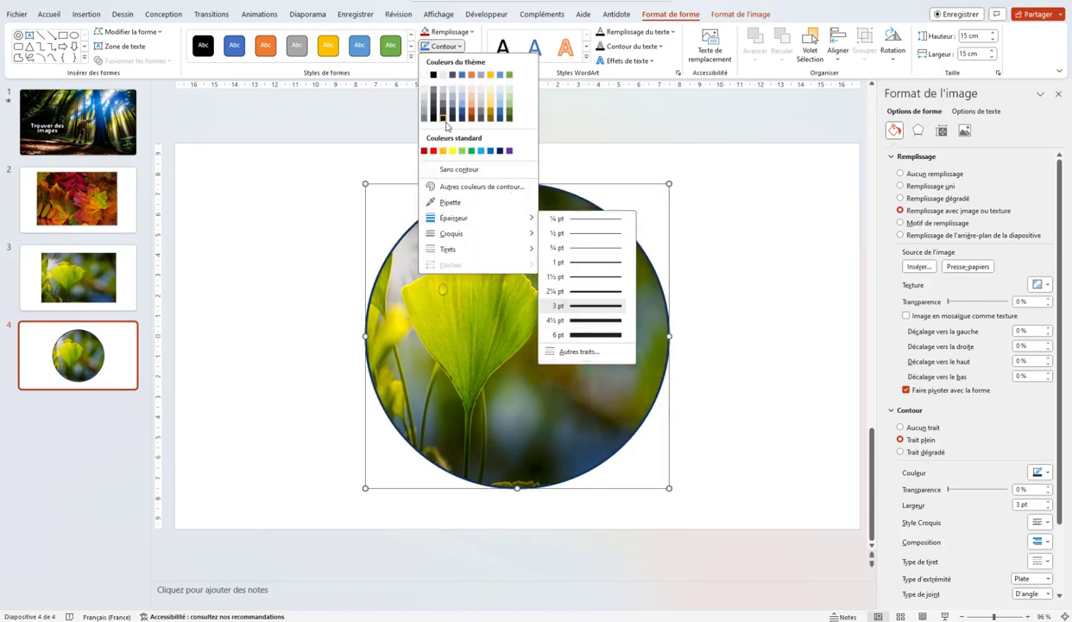
mouse_move(495, 216)
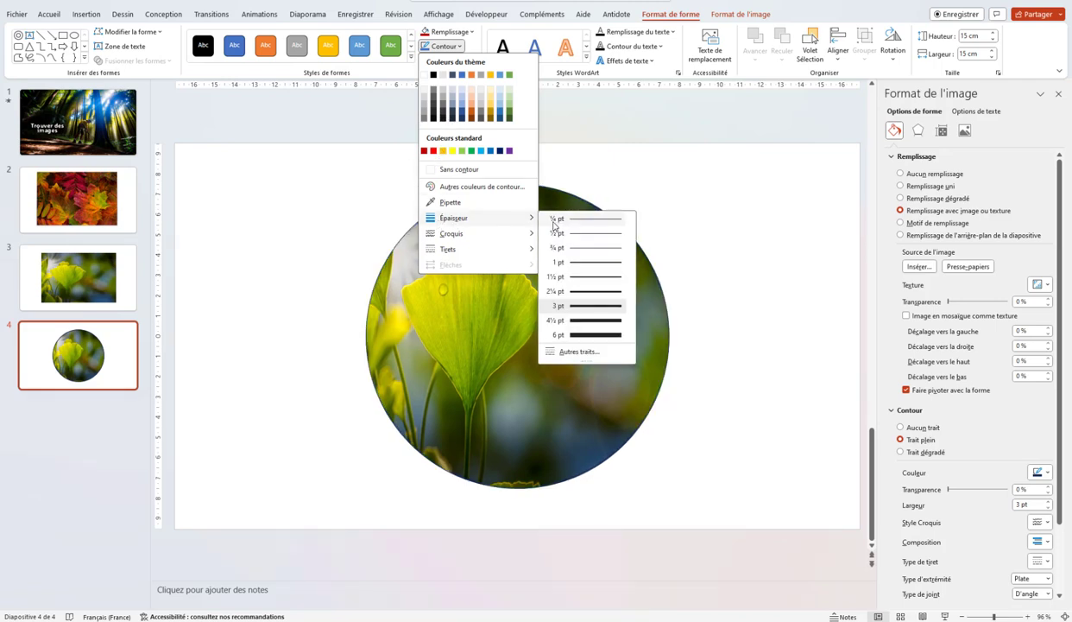
click(595, 321)
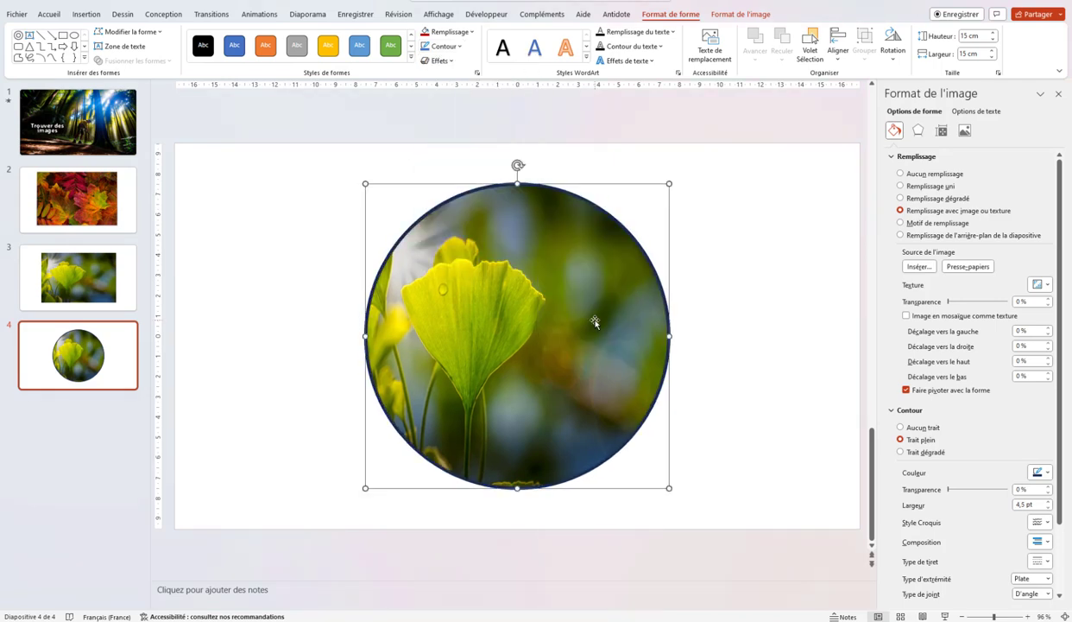
click(443, 45)
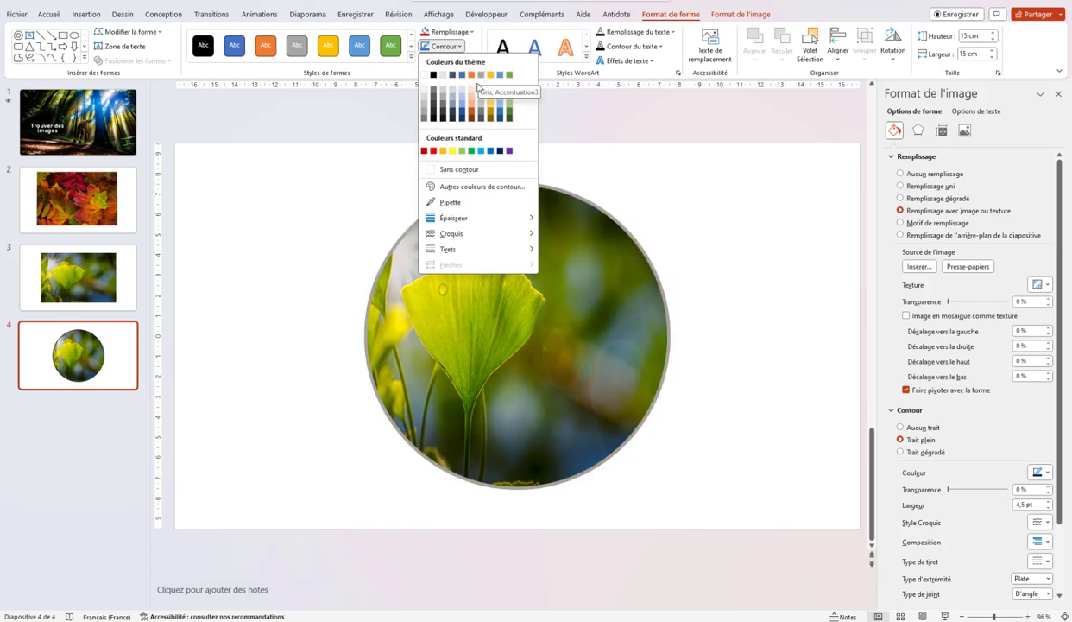
click(464, 152)
- Move the ginkgo circle left and drop an aligned copy of it to the right
click(242, 285)
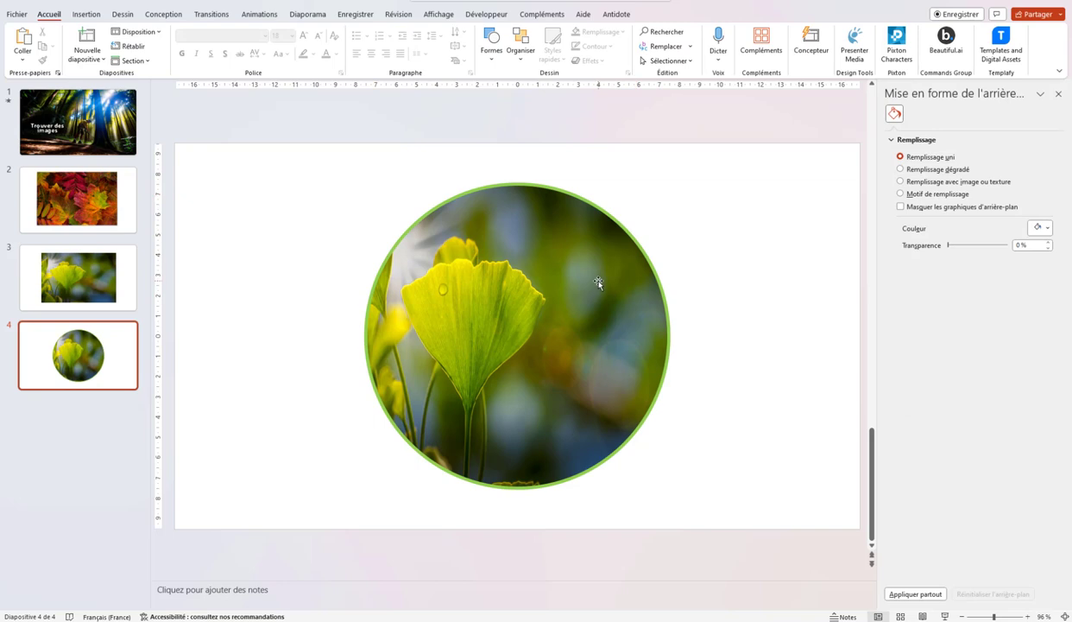
drag(598, 283, 419, 271)
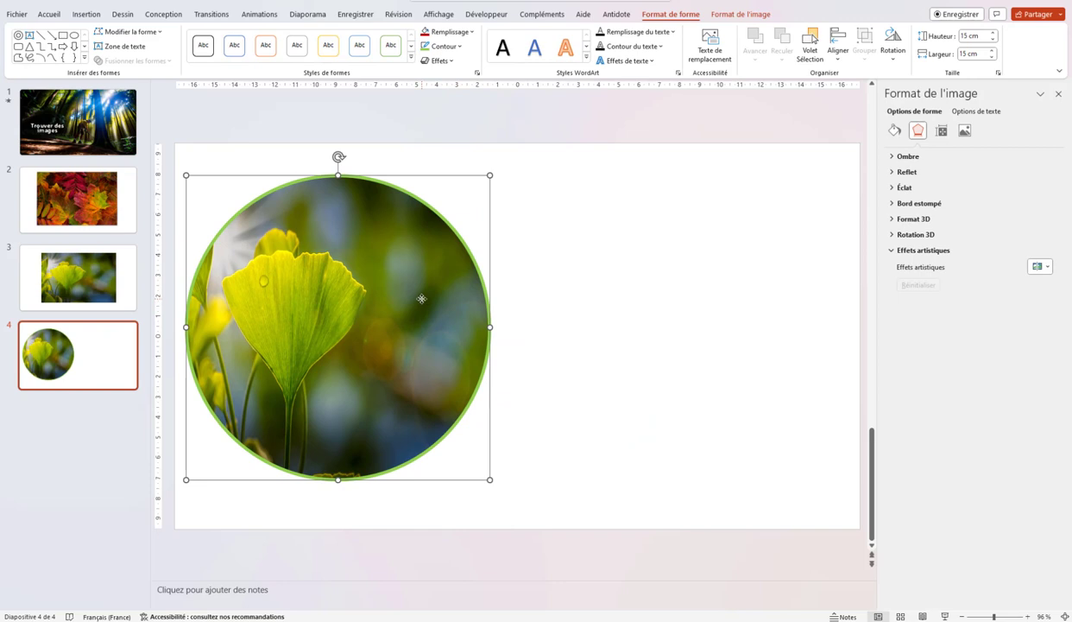
mouse_move(422, 296)
mouse_down()
mouse_move(693, 299)
mouse_move(739, 288)
mouse_up()
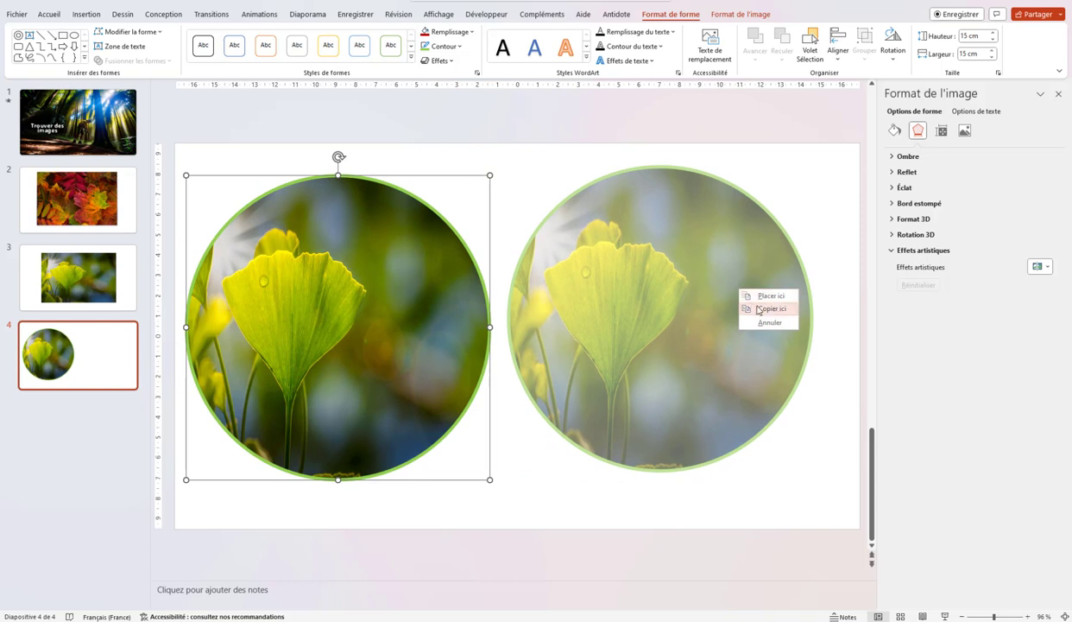
click(762, 309)
mouse_move(622, 207)
mouse_down()
mouse_move(637, 220)
mouse_move(621, 208)
mouse_up()
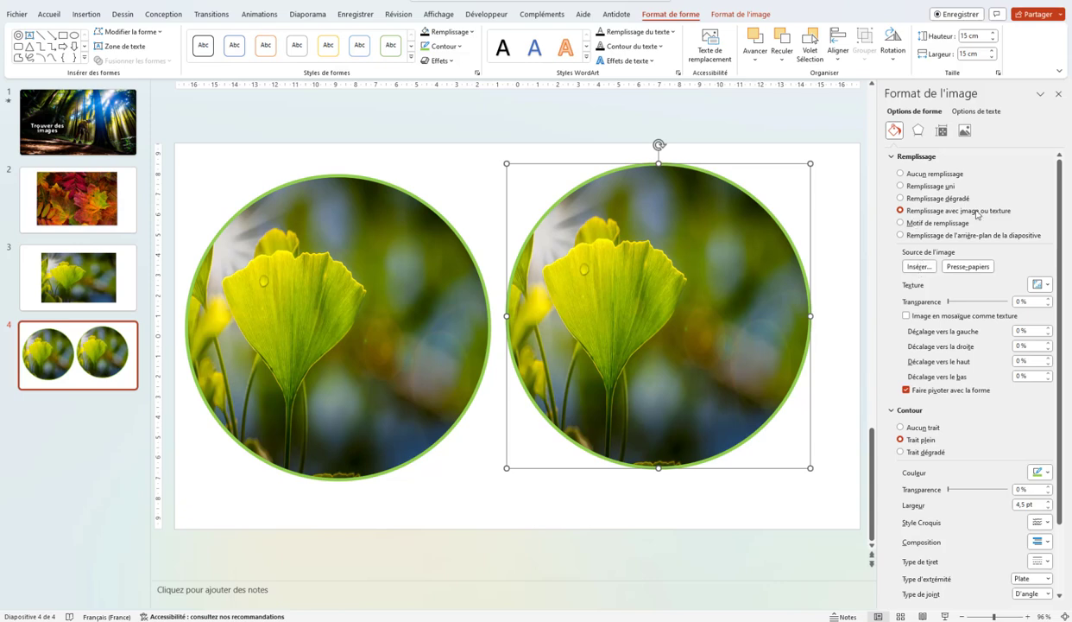
- Fill the right circle with the snowboarder photo from the Montagne stock images
click(918, 267)
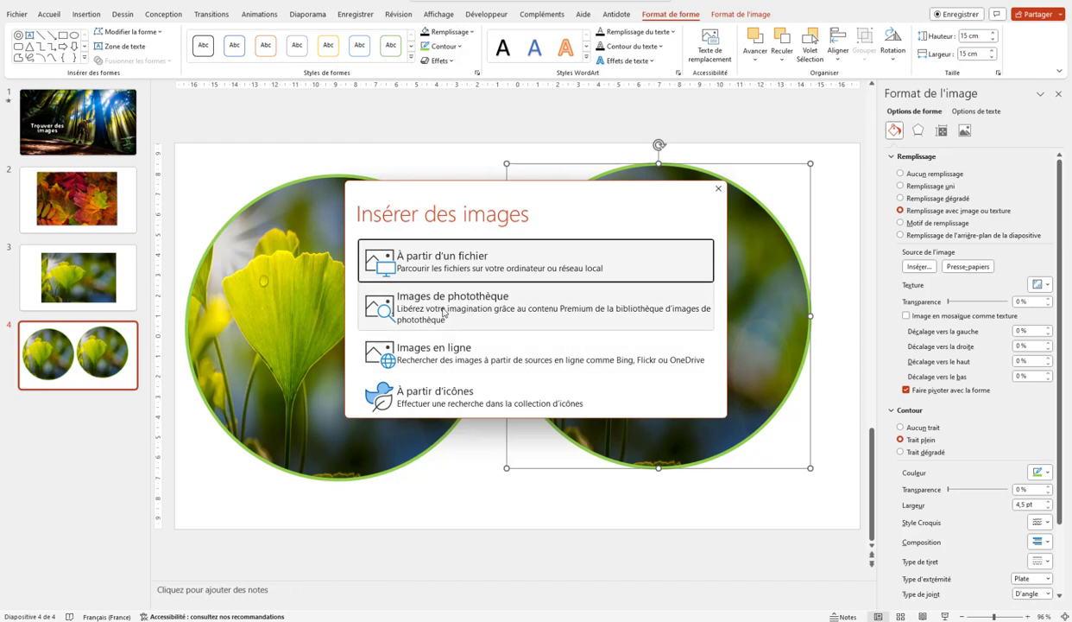
click(443, 311)
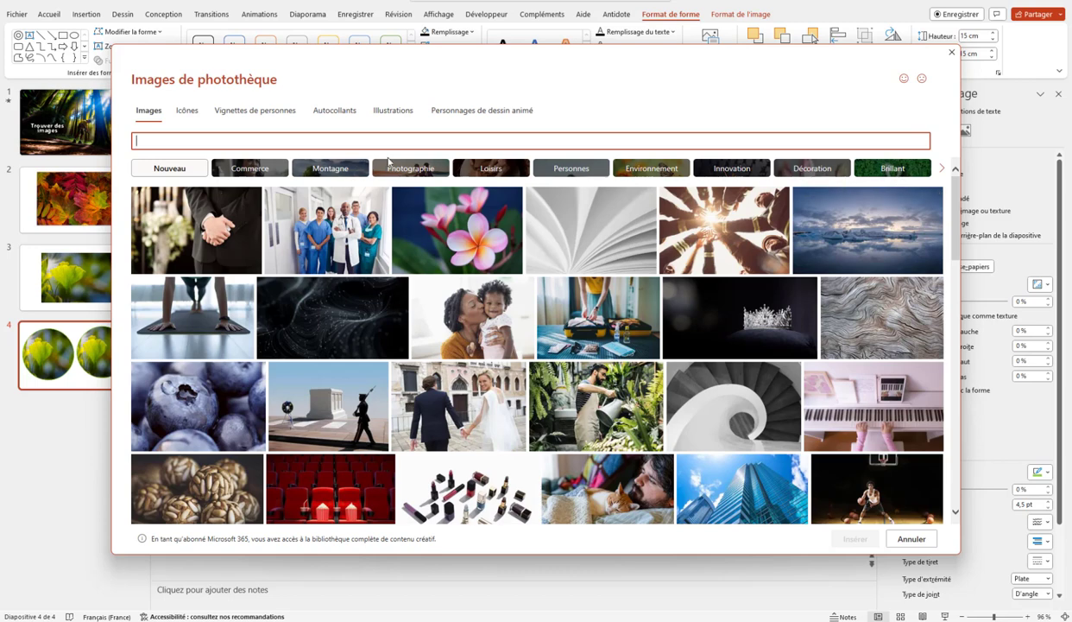
click(318, 173)
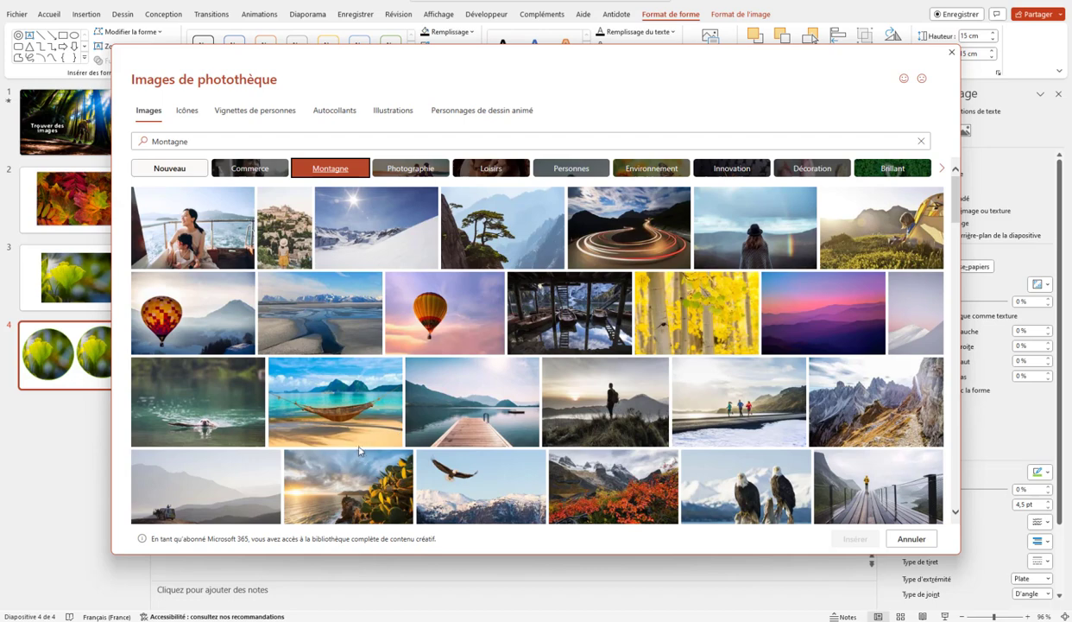
scroll(373, 390, down, 3)
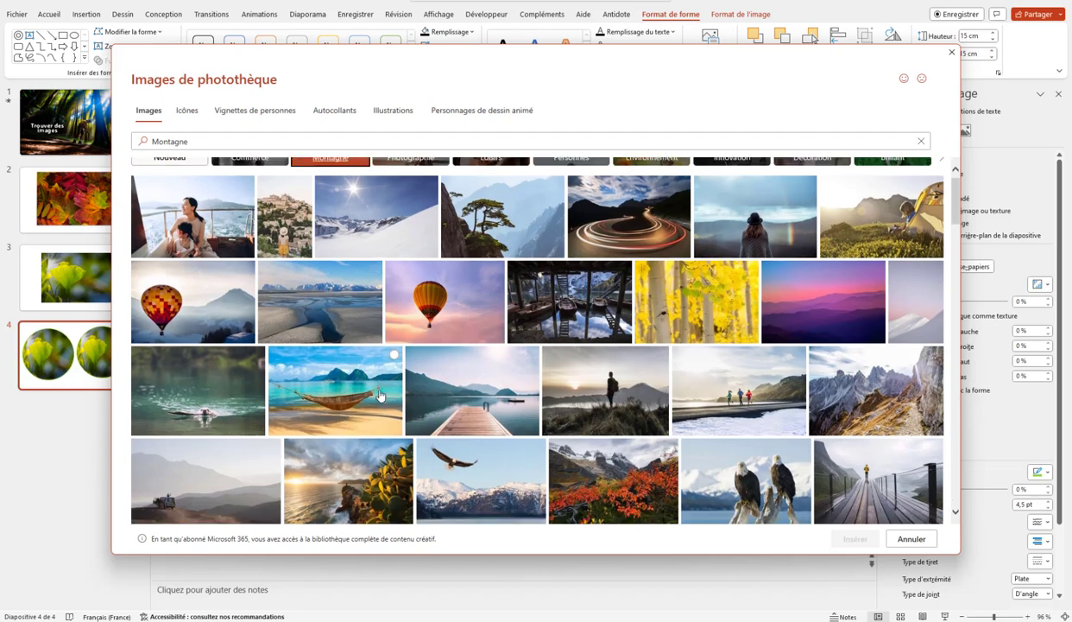
scroll(372, 312, down, 4)
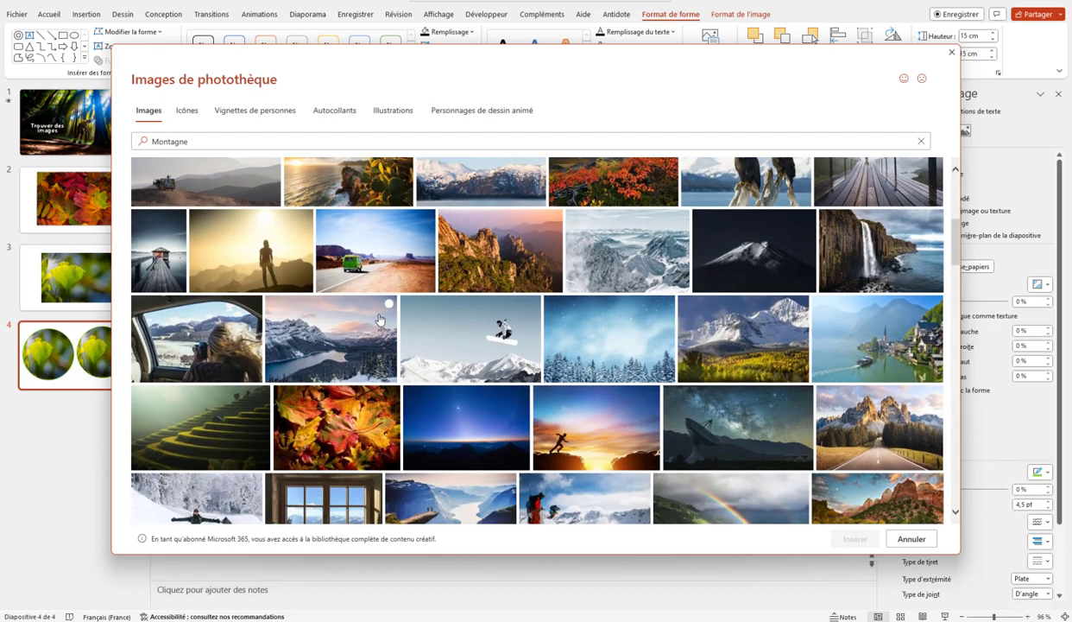
scroll(449, 341, down, 2)
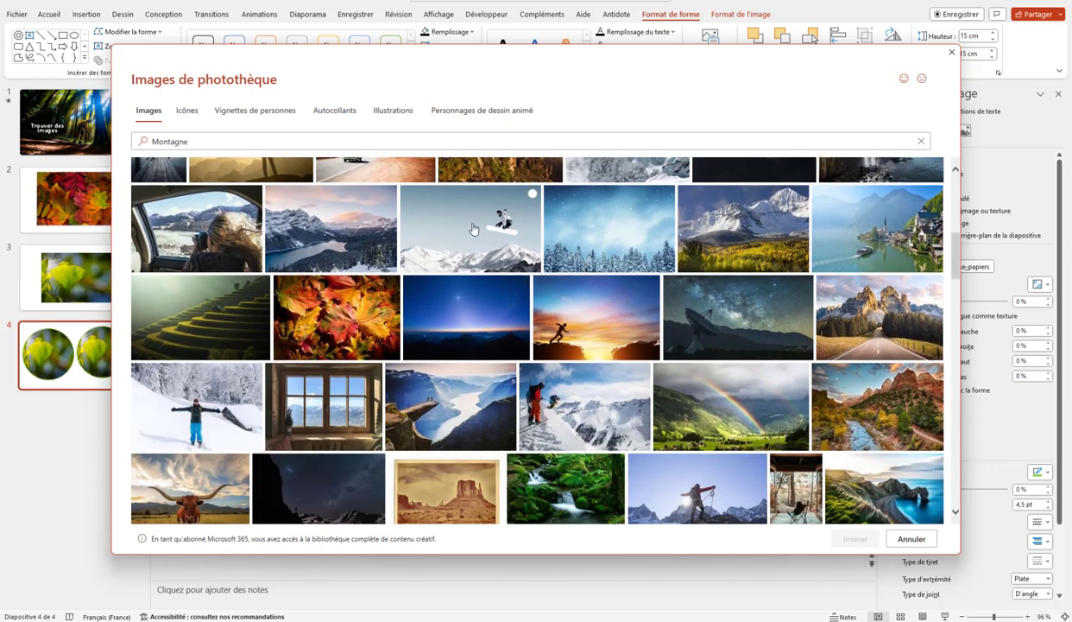
click(460, 224)
click(836, 538)
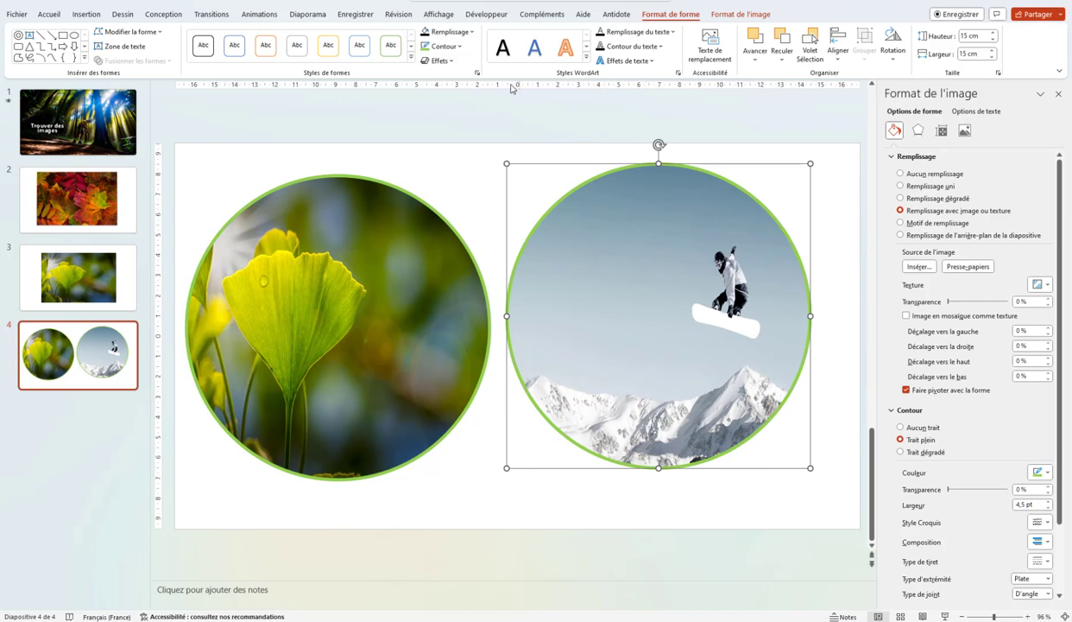
click(460, 47)
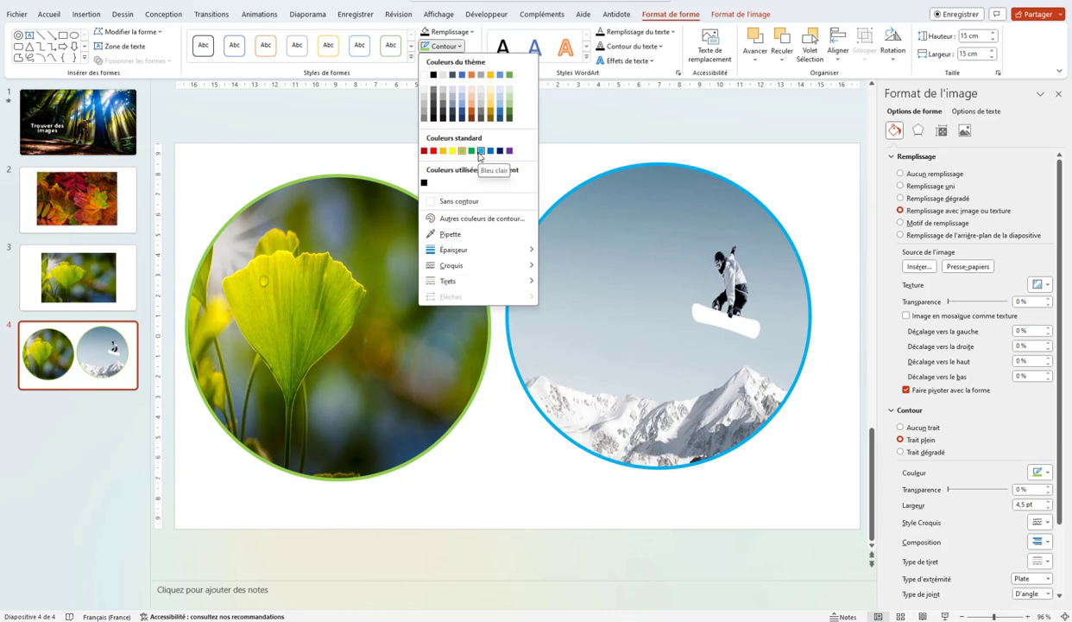
- Keep the dark outline, nudge the snowboarder circle up-right, and close the Format de l'image pane
click(451, 115)
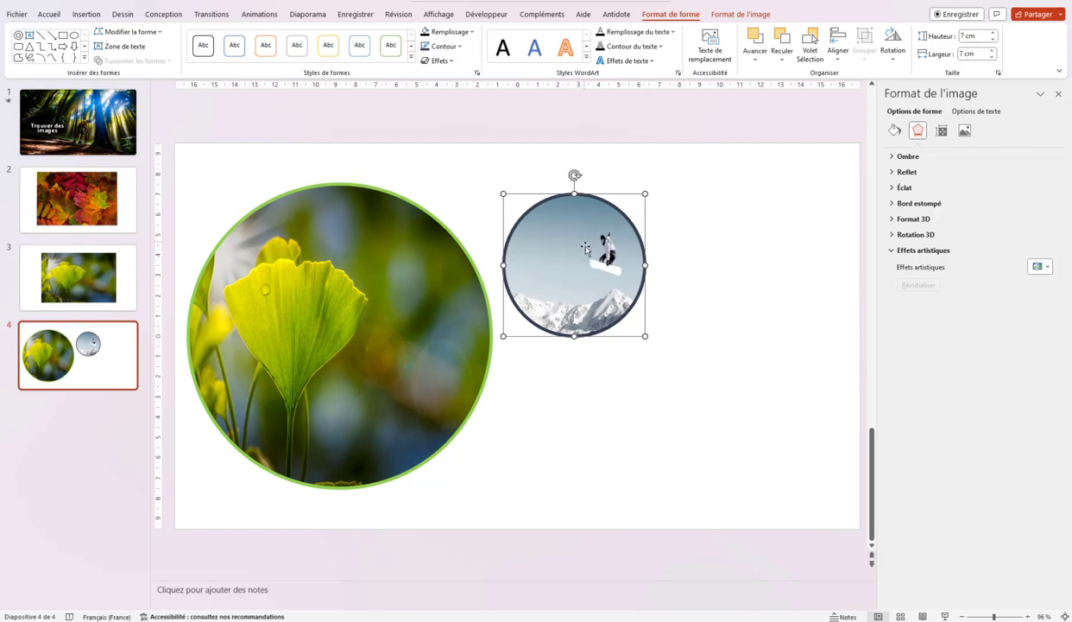
drag(588, 252, 602, 236)
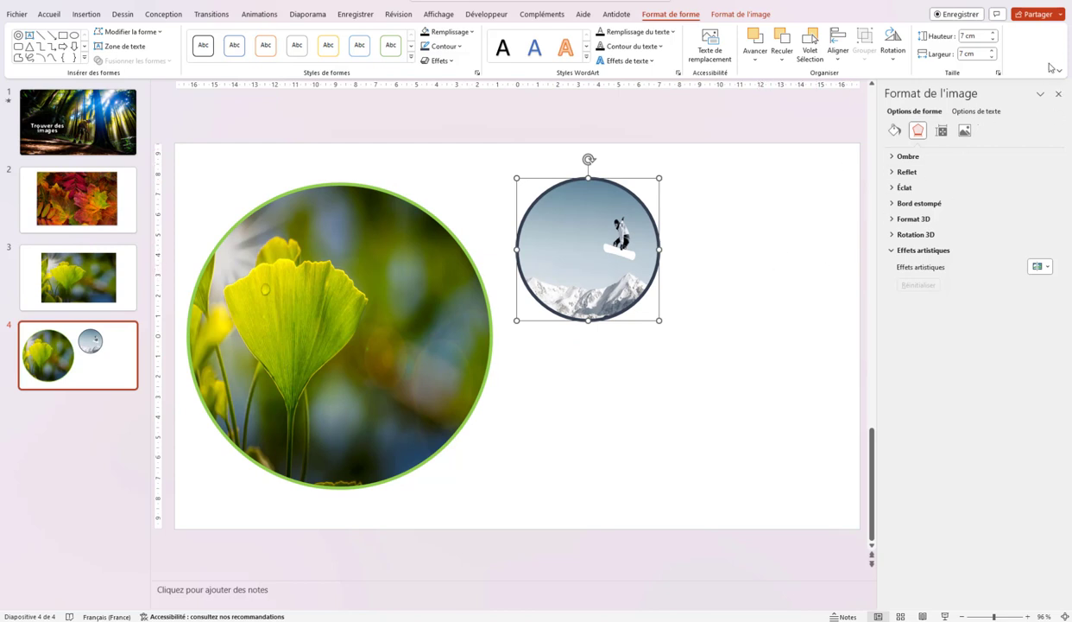
click(1059, 93)
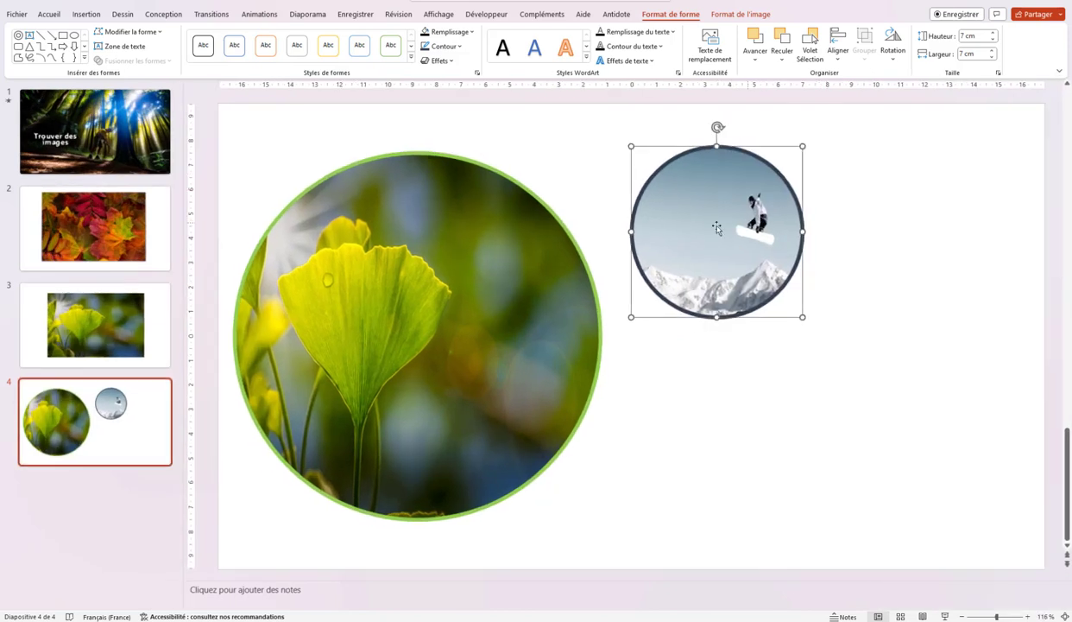
- Apply an Apparaître entrance to the ginkgo circle, starting Avec le précédent in the Animation pane
click(577, 269)
click(259, 14)
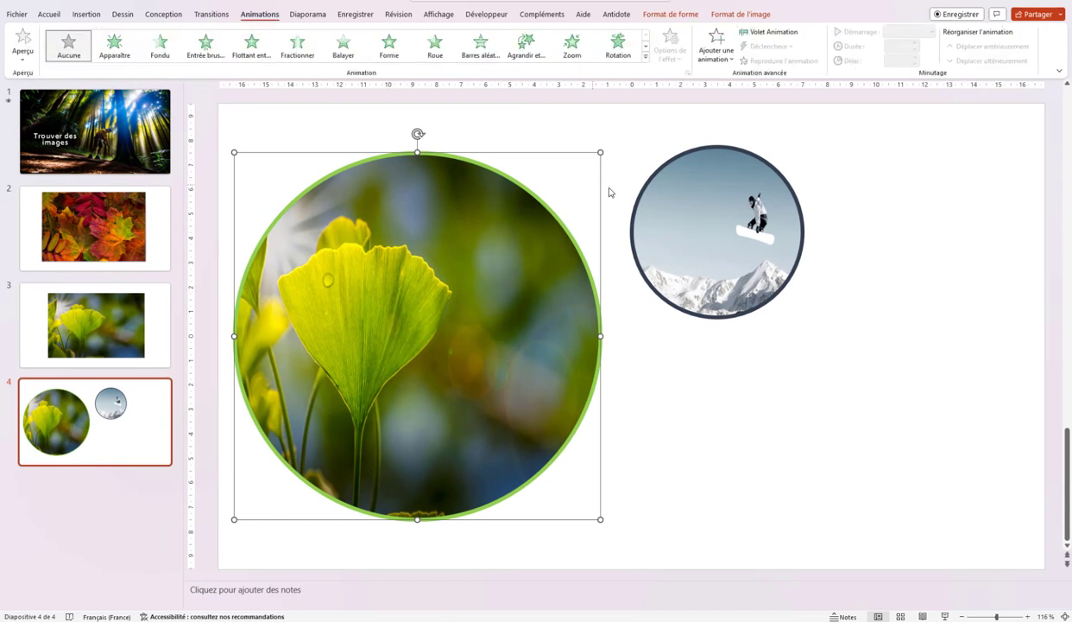
click(116, 45)
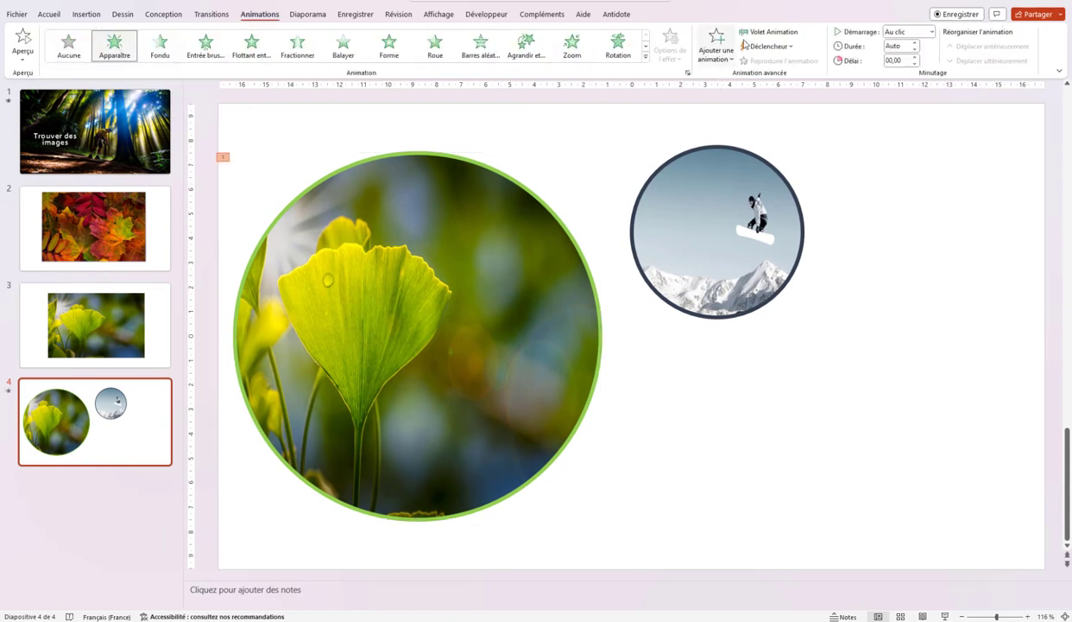
click(773, 31)
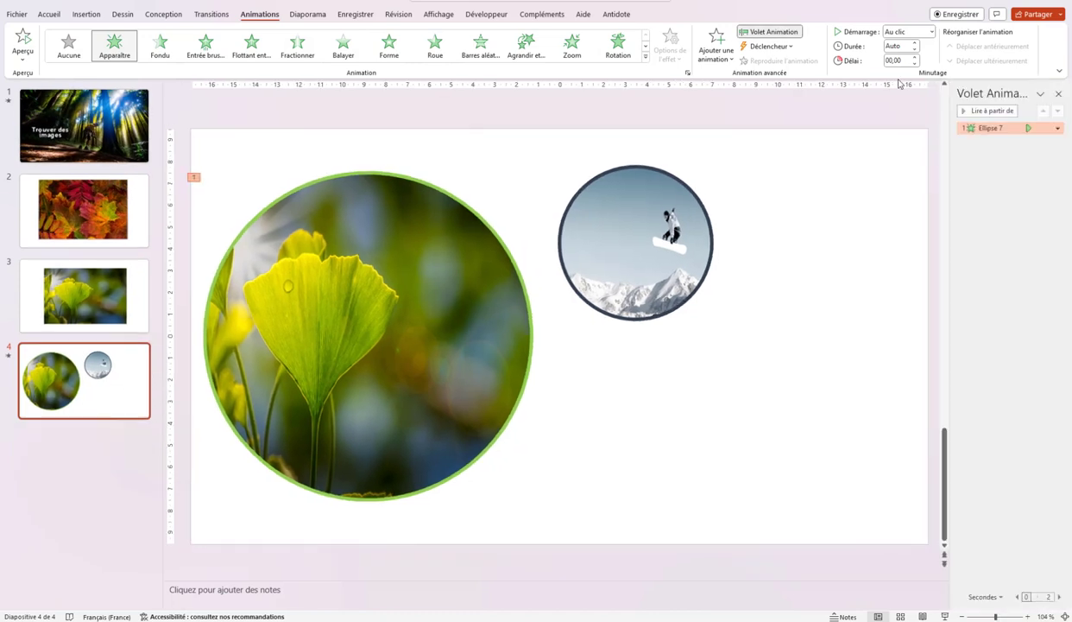
click(1058, 128)
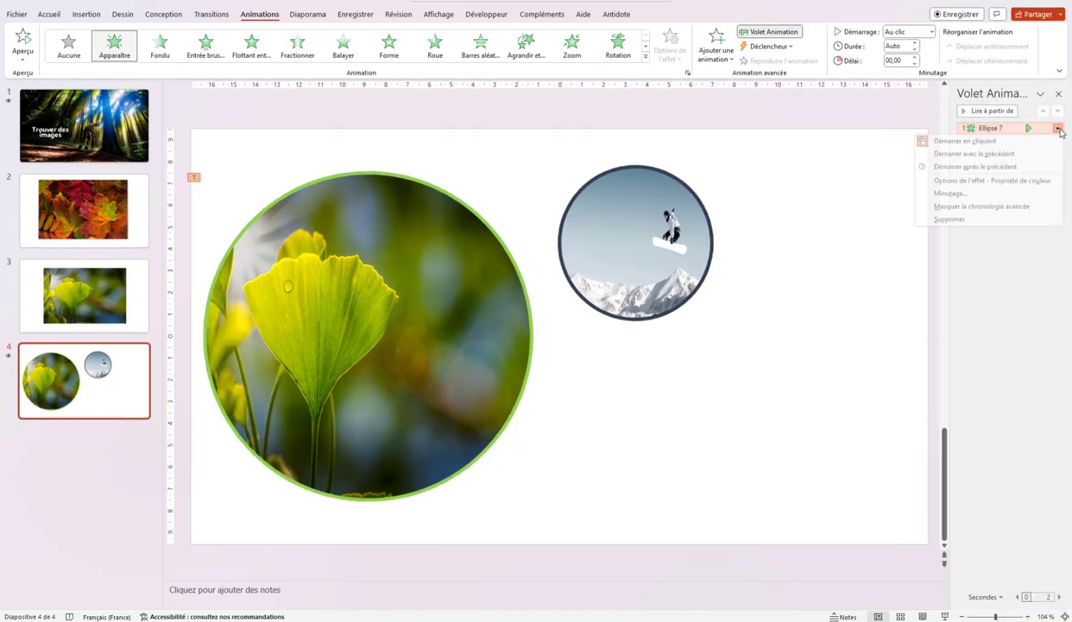
click(986, 154)
click(675, 244)
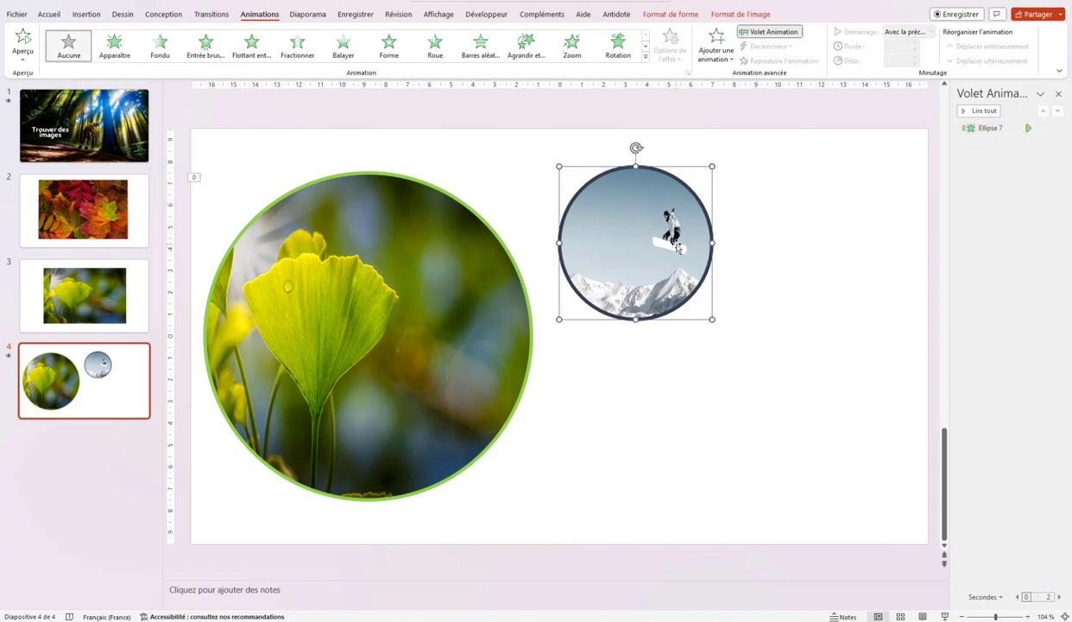
- Move the snowboarder circle into the ginkgo circle and give it a Lignes motion path sliding right
drag(678, 248, 511, 318)
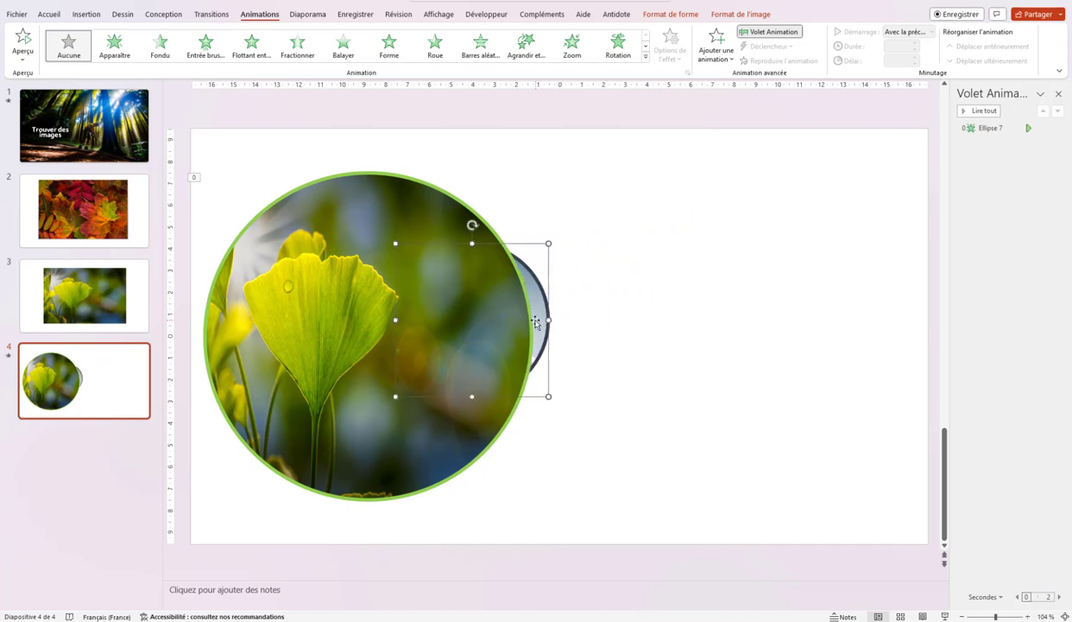
click(646, 56)
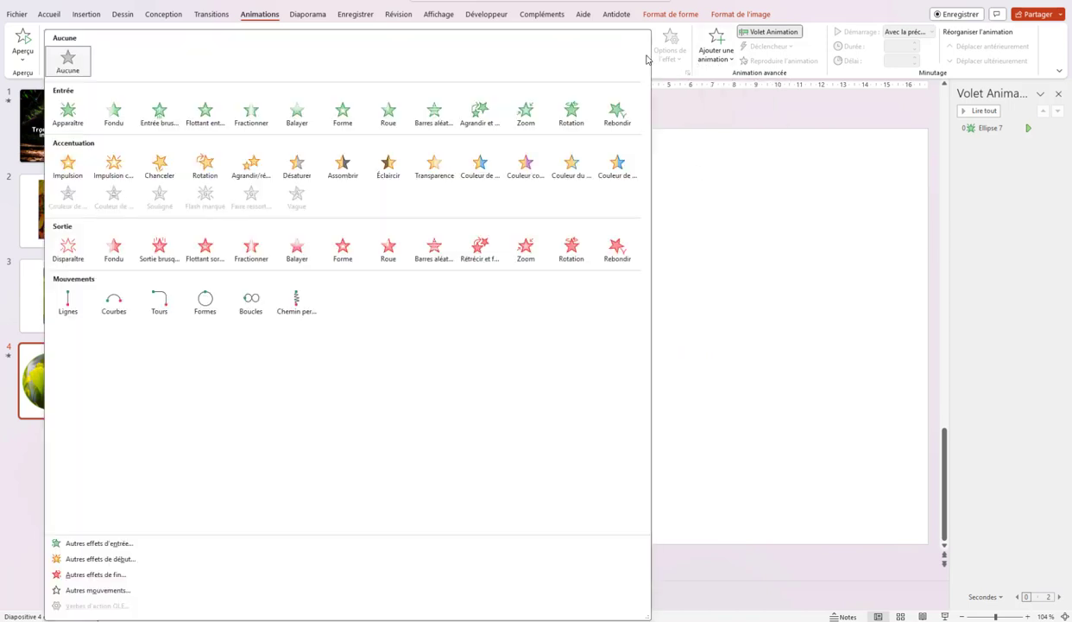
click(68, 302)
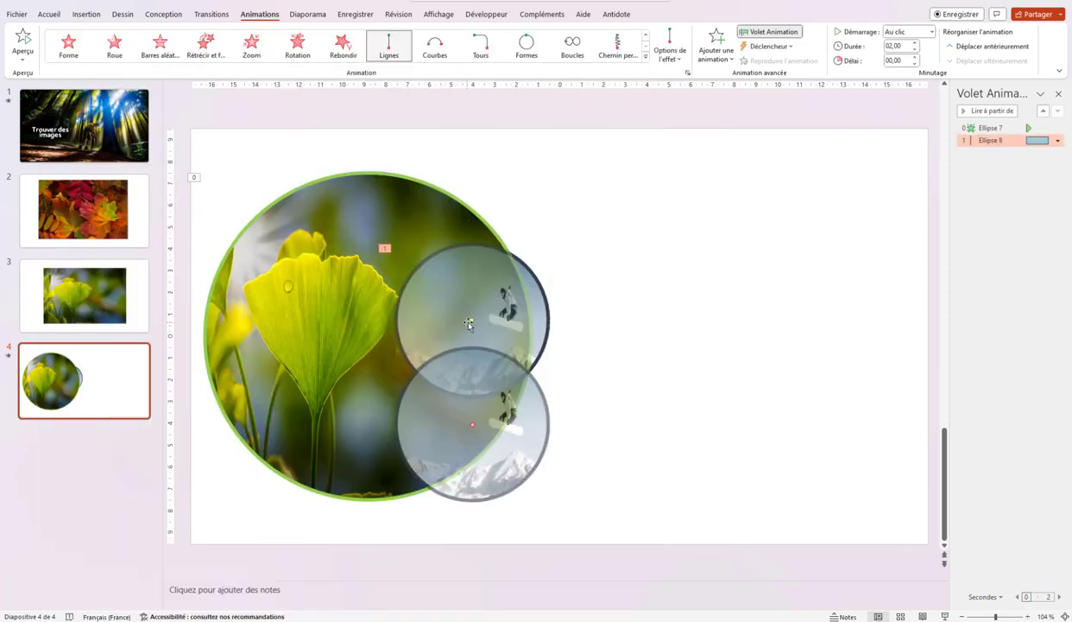
mouse_move(521, 311)
mouse_down()
mouse_move(721, 323)
mouse_move(722, 336)
mouse_up()
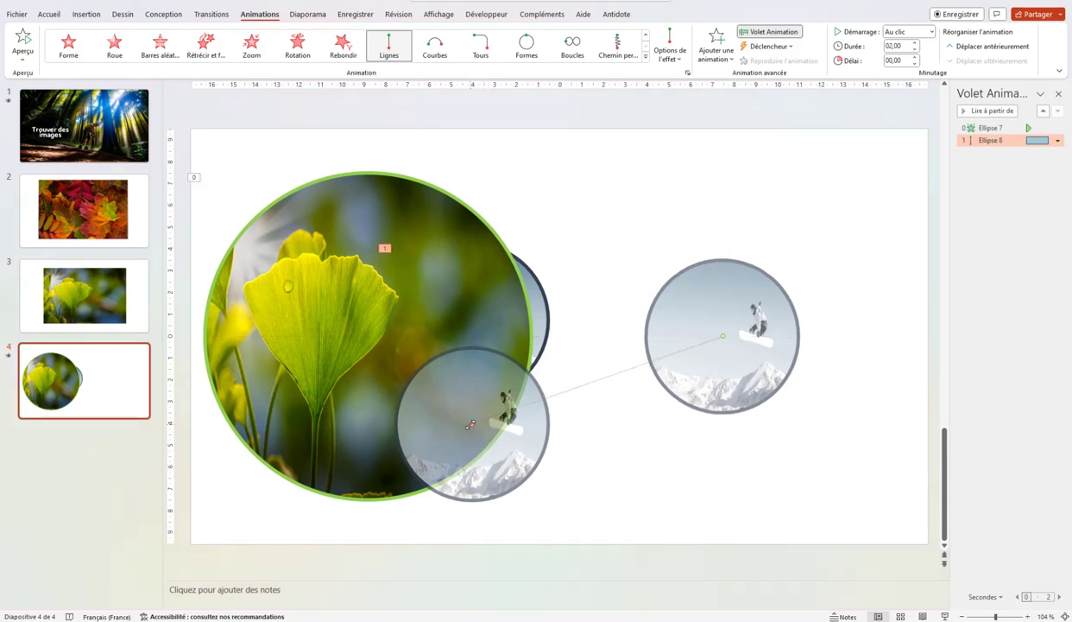
drag(468, 423, 387, 326)
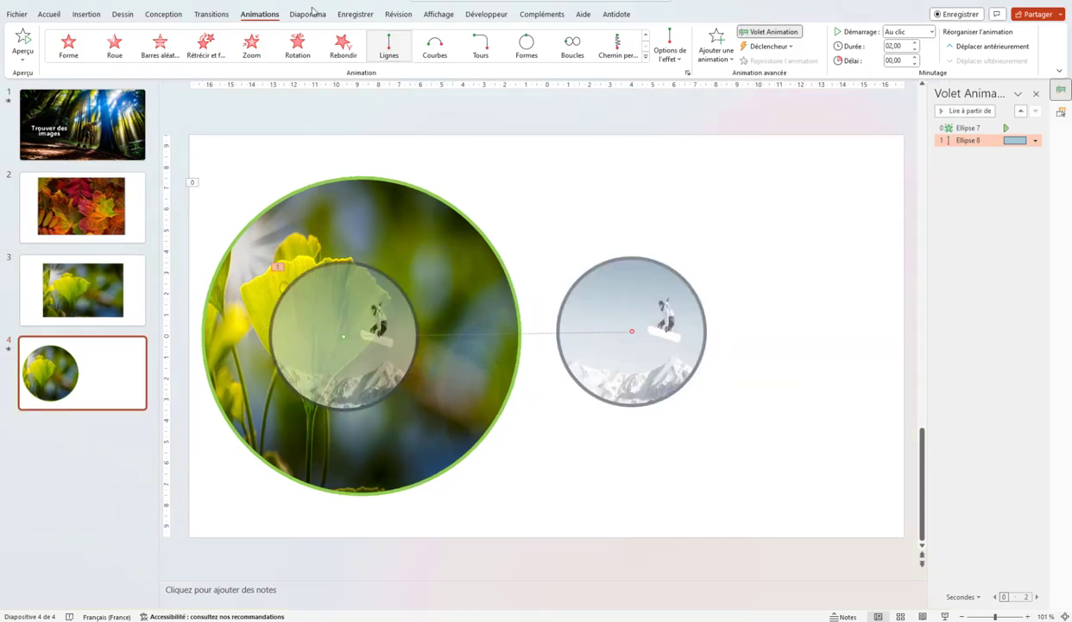
click(437, 14)
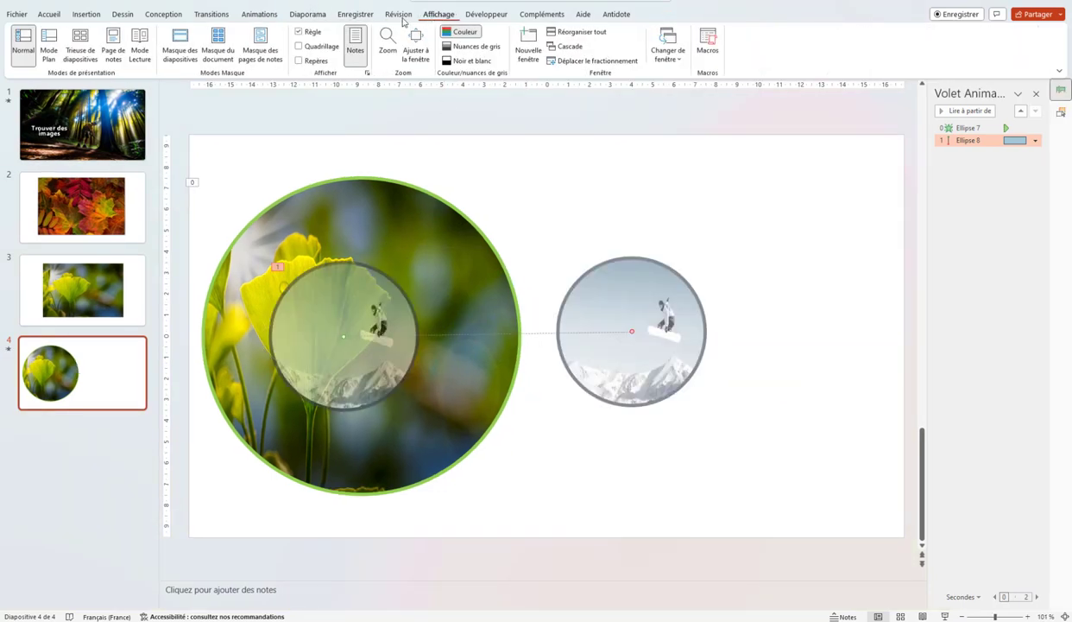
- Show the Repères guides, snap the snowboarder path's end onto the horizontal guide, and preview the animations
click(299, 61)
click(635, 361)
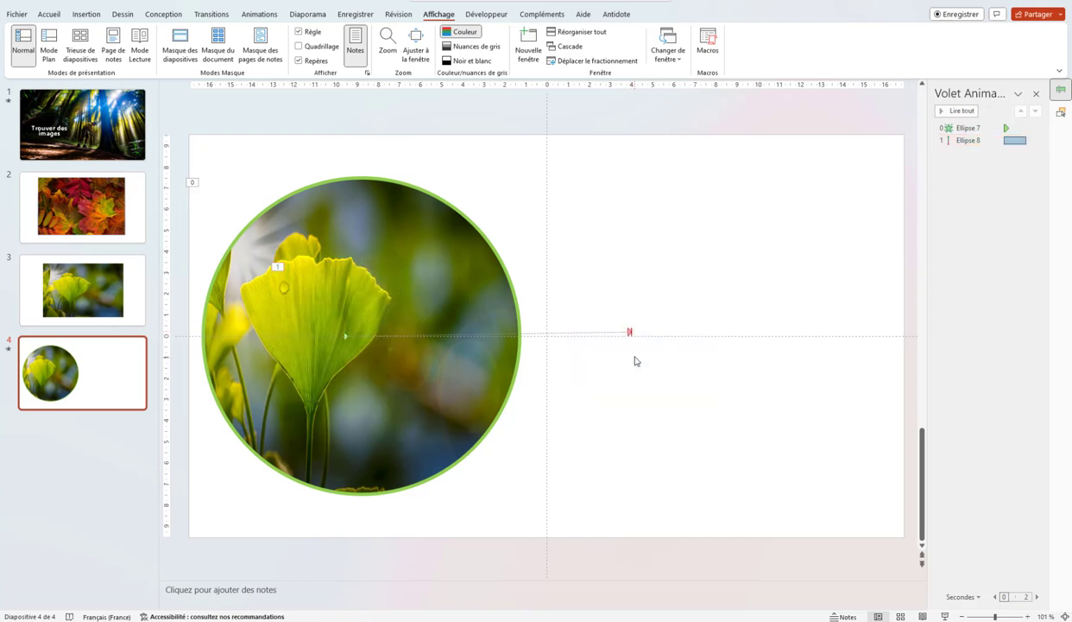
click(629, 333)
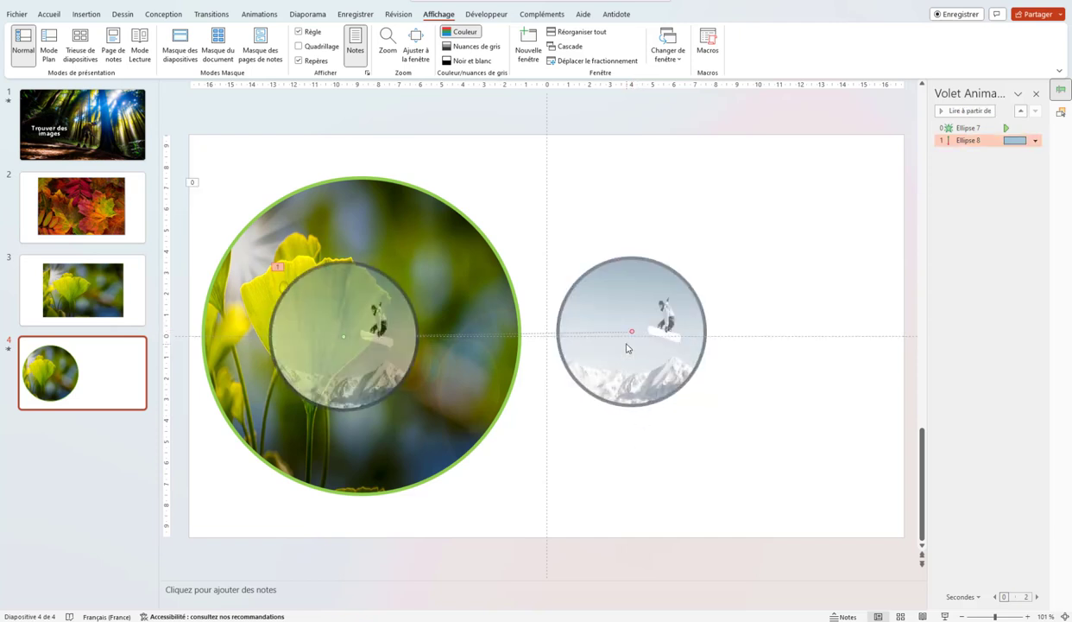
drag(629, 331, 632, 336)
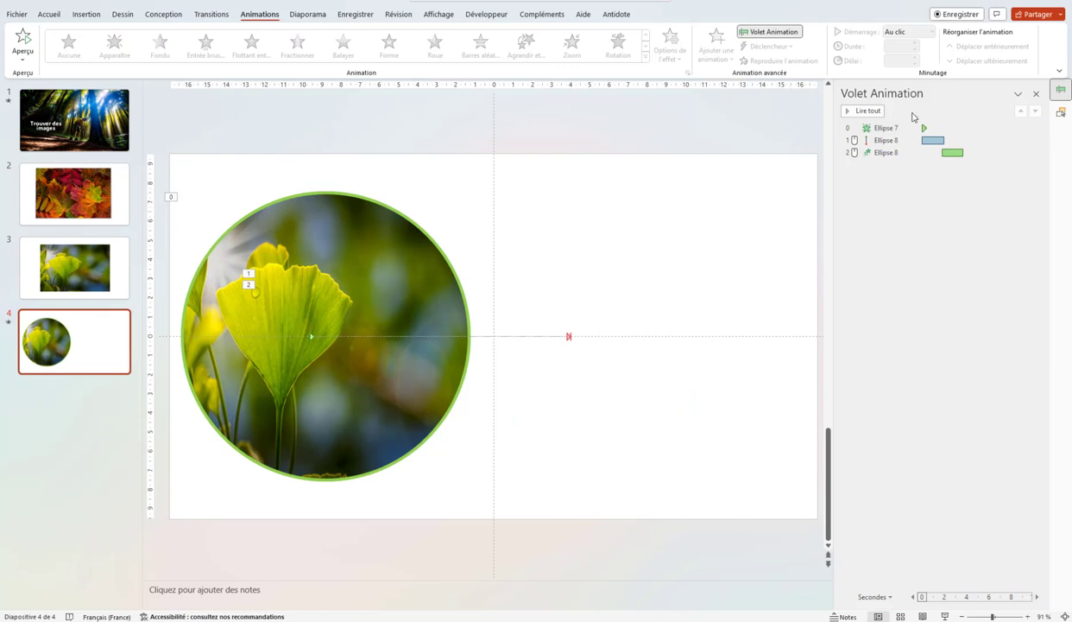
click(862, 110)
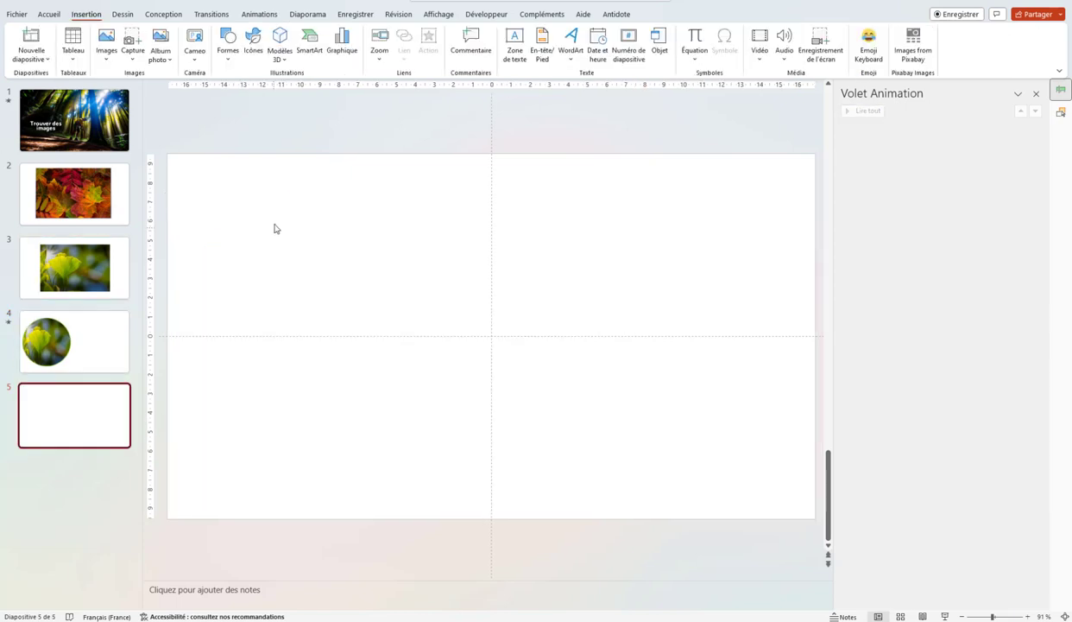
- Insert six stock photos found with a 'portrait' search onto slide 5
click(106, 45)
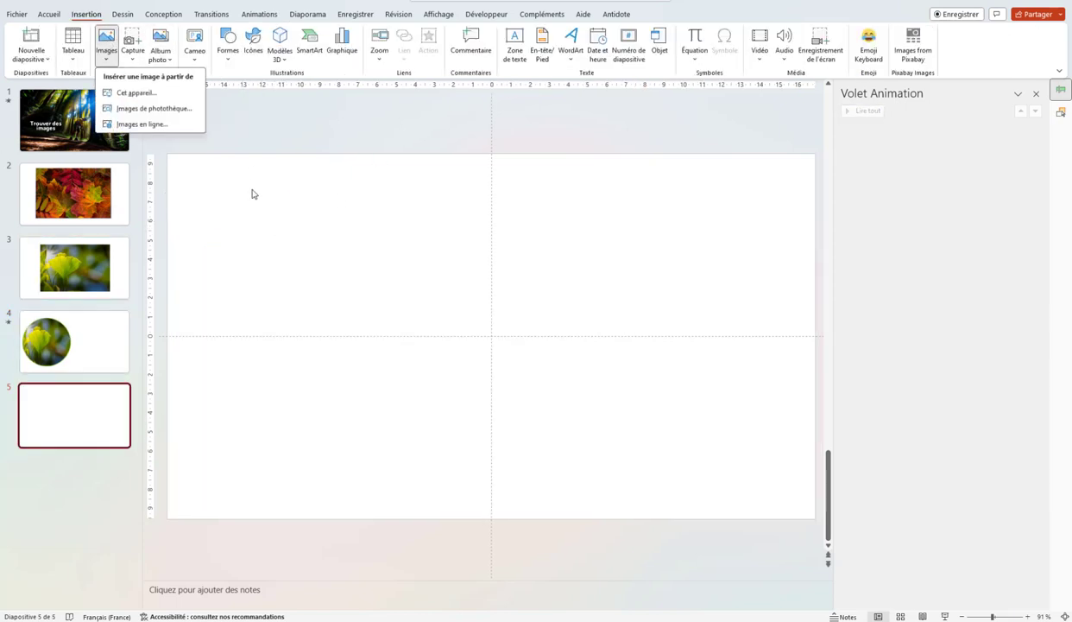
click(145, 110)
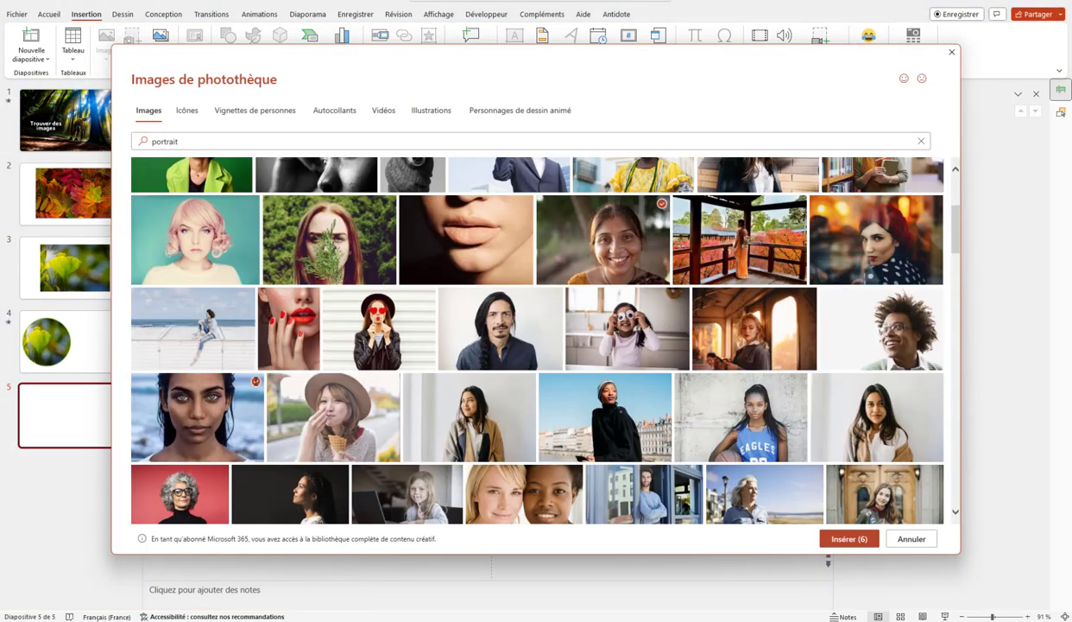
click(846, 538)
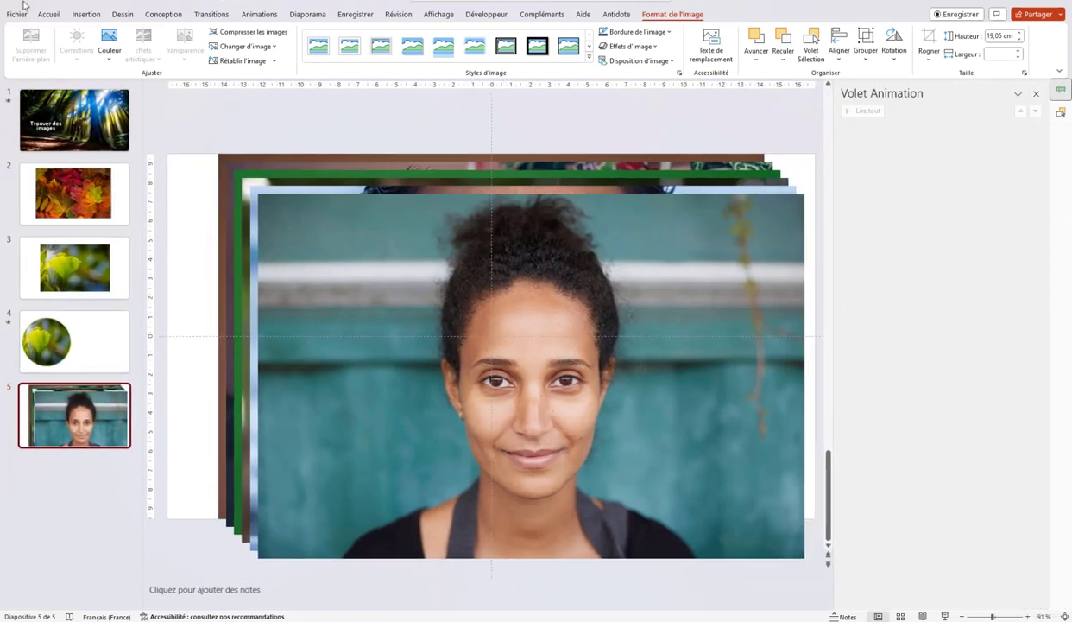
- Use Designer on the six portraits and apply a circular collage layout with white-bordered round cutouts
click(49, 15)
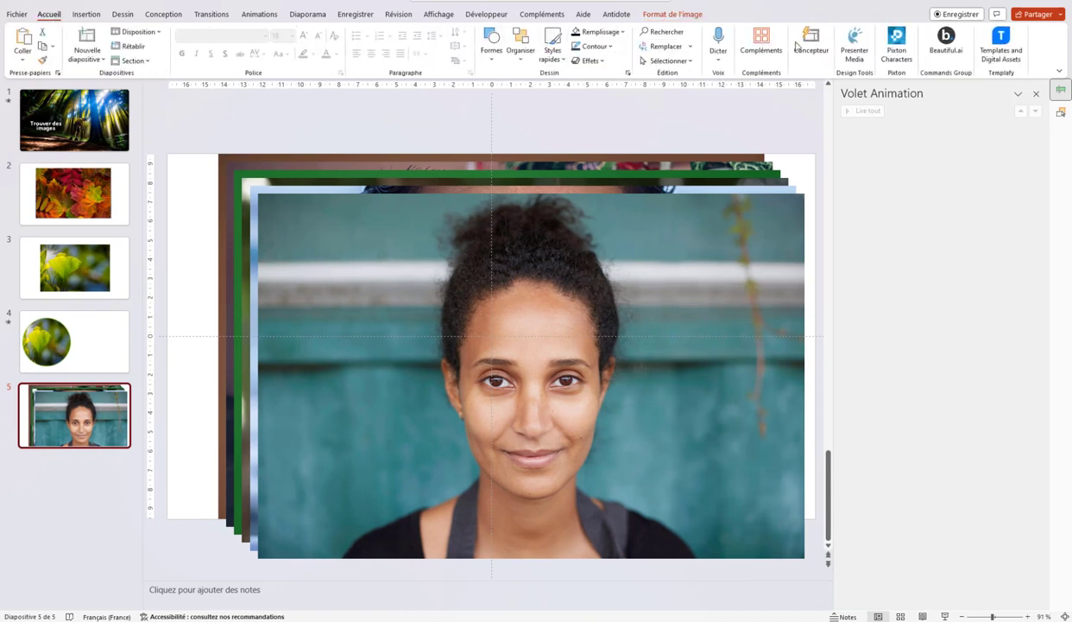
click(808, 45)
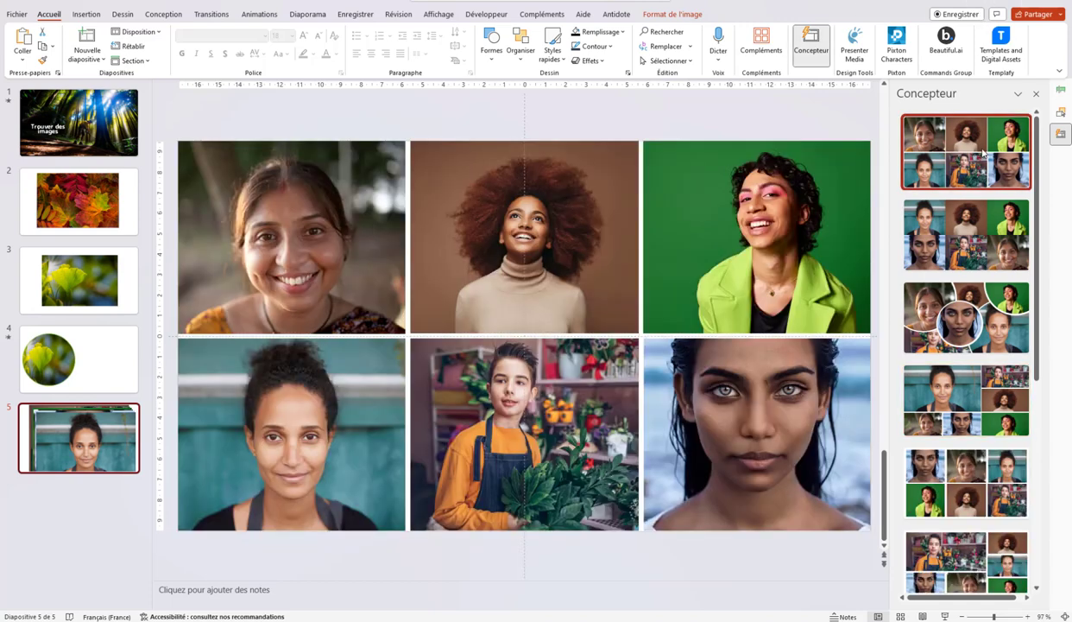
click(981, 236)
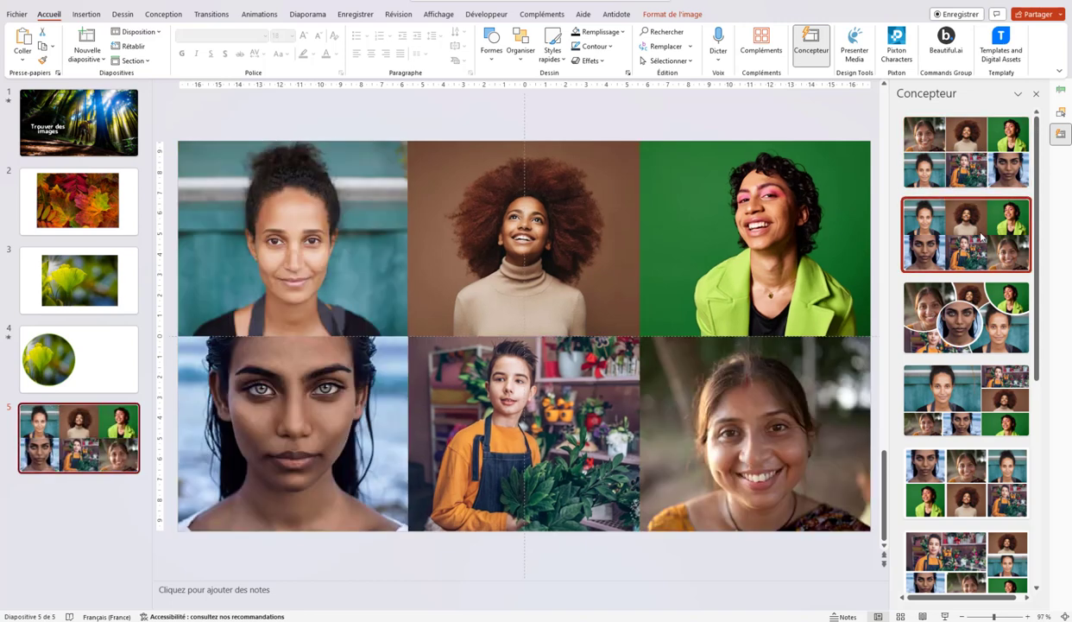
click(976, 325)
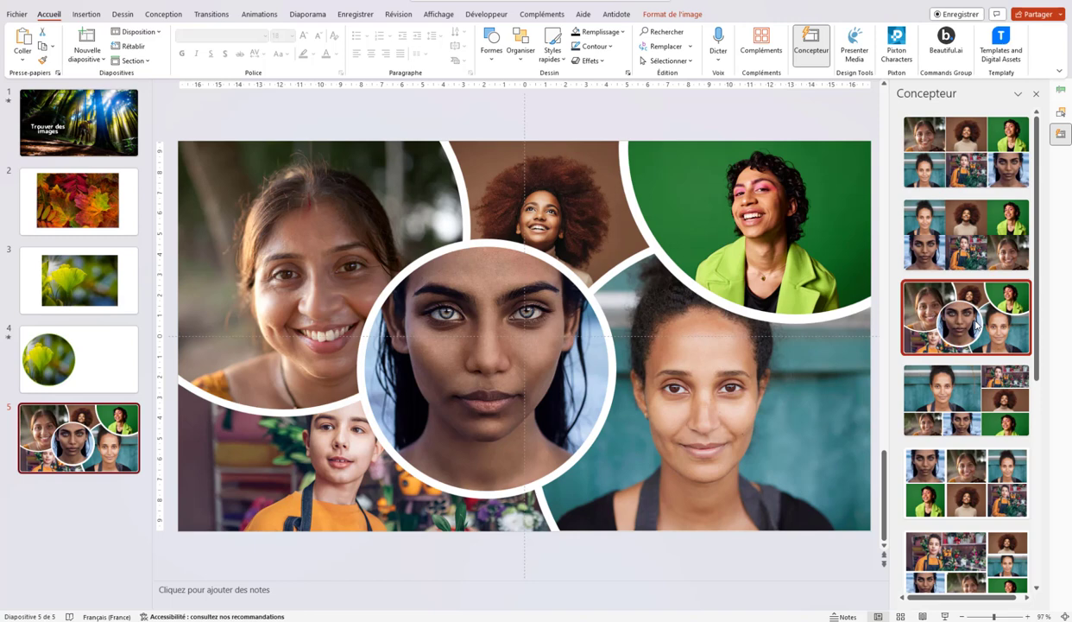
scroll(965, 471, down, 3)
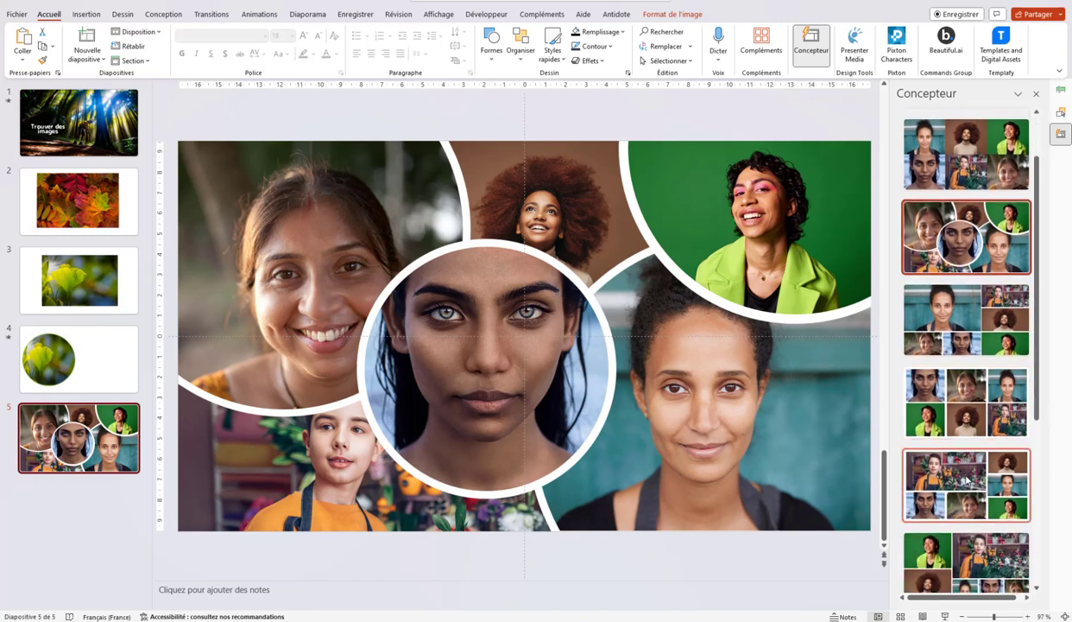
scroll(965, 470, down, 3)
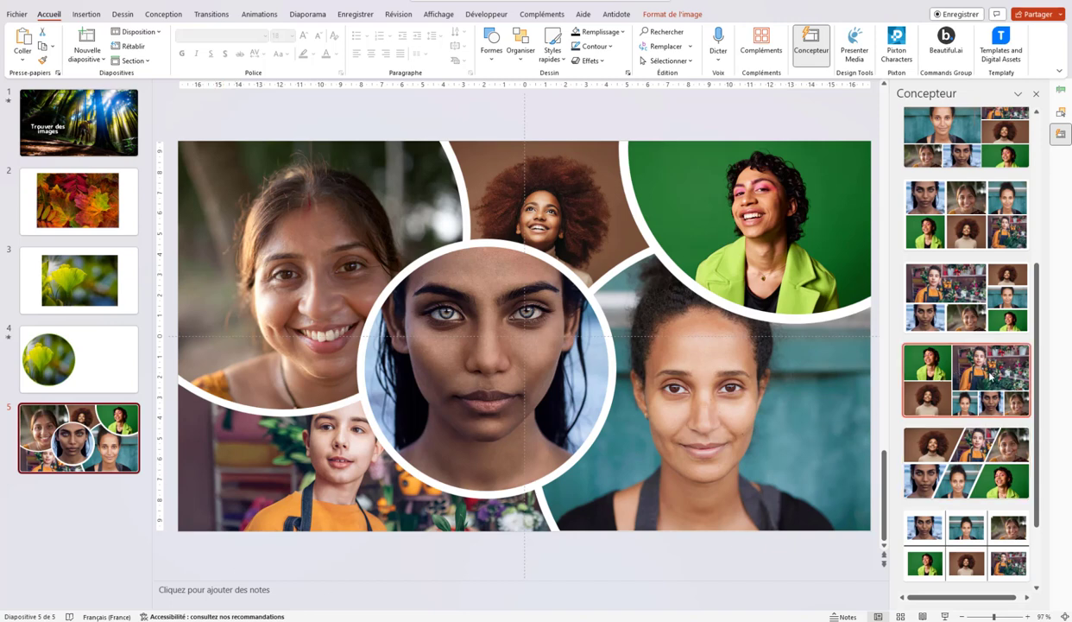
scroll(961, 368, down, 3)
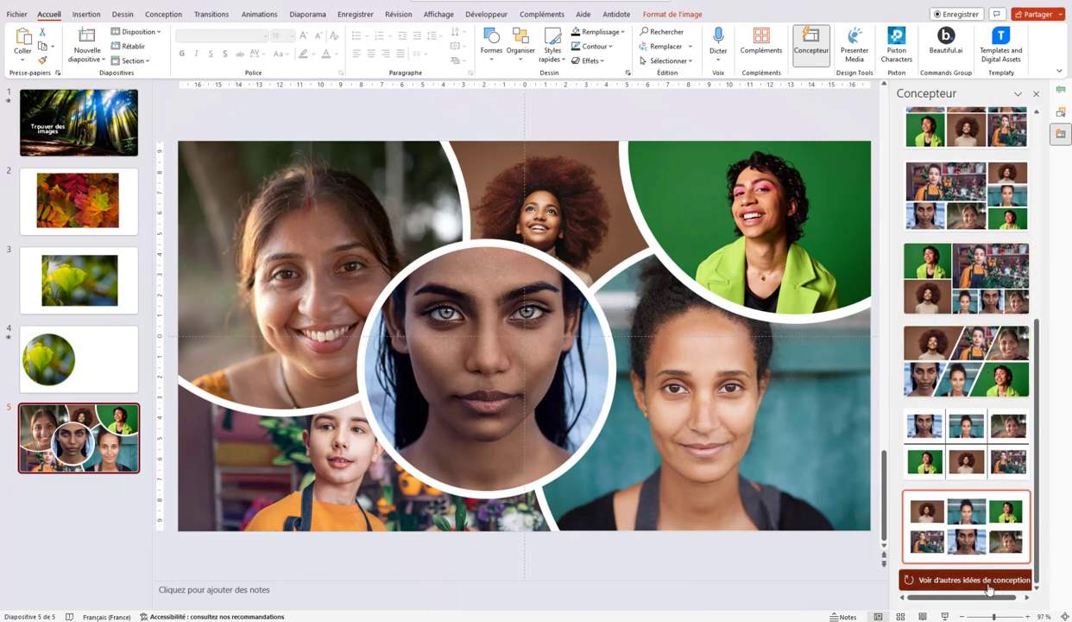
click(989, 588)
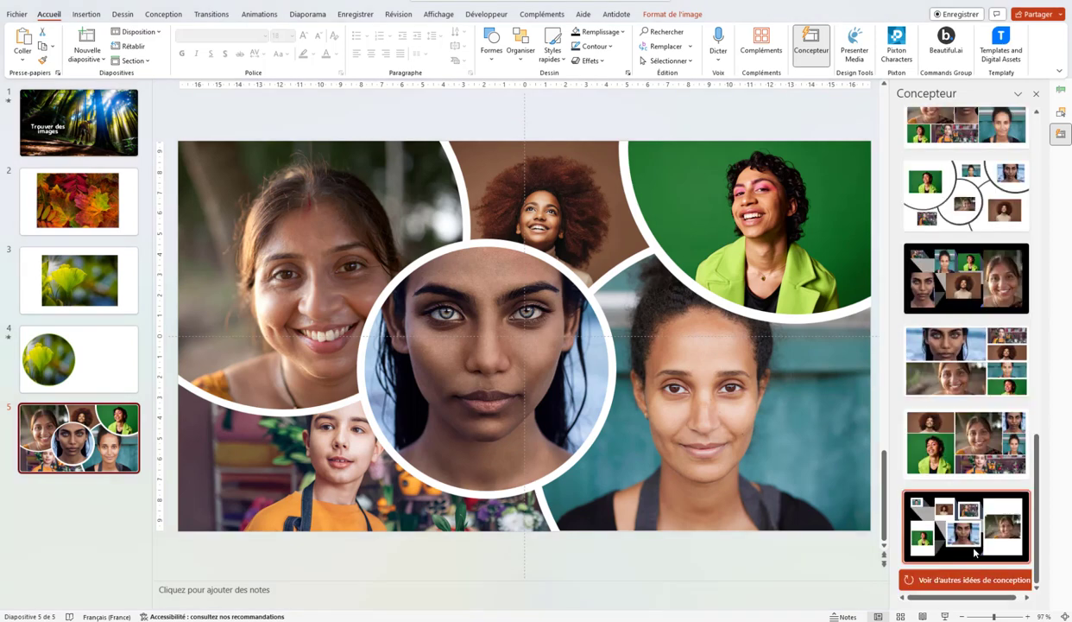
click(981, 524)
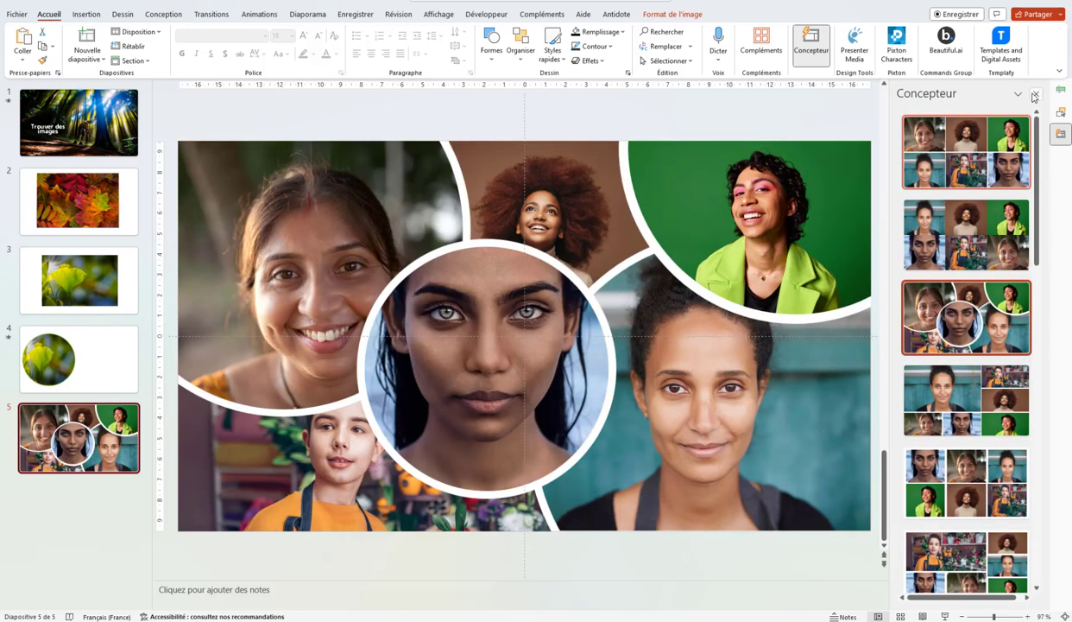
- Close the Designer pane and open the Animation pane on the Animations tab beside the collage
click(1036, 95)
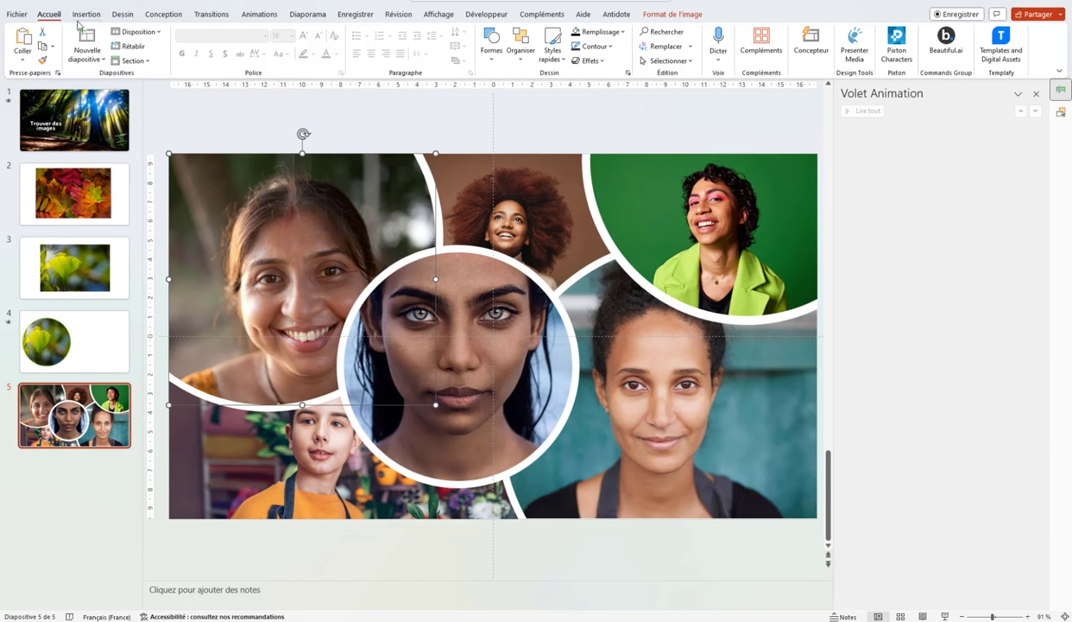
click(259, 15)
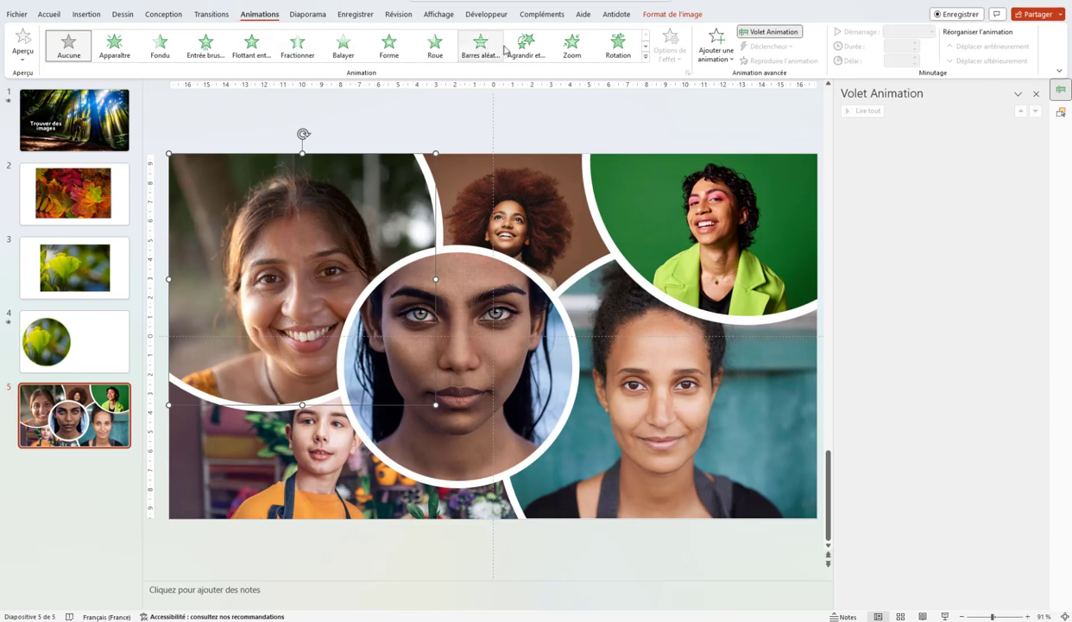
click(771, 34)
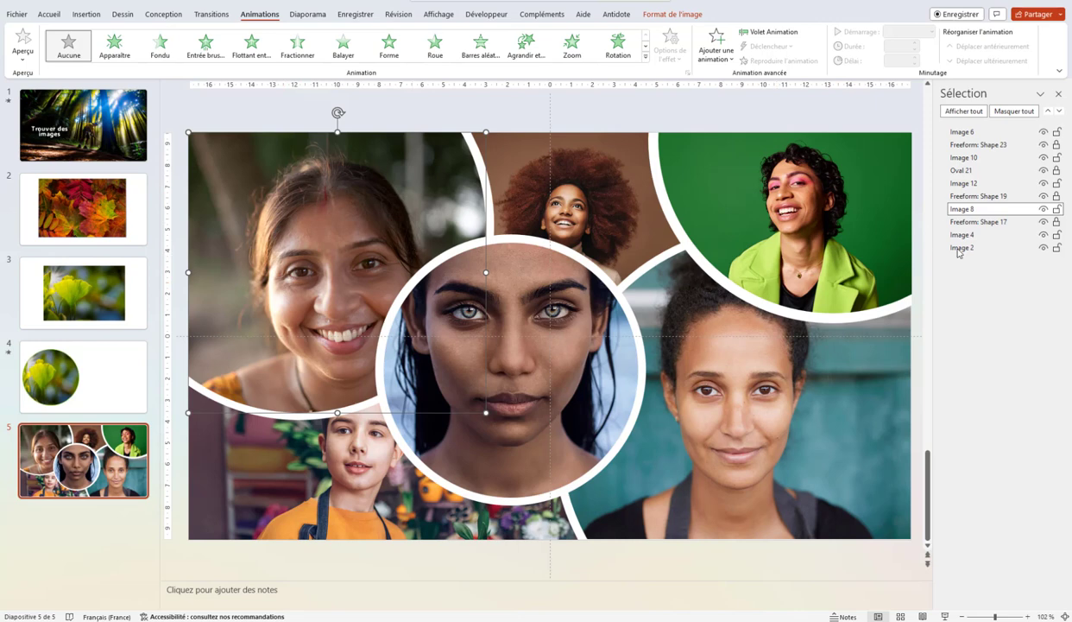
click(1058, 94)
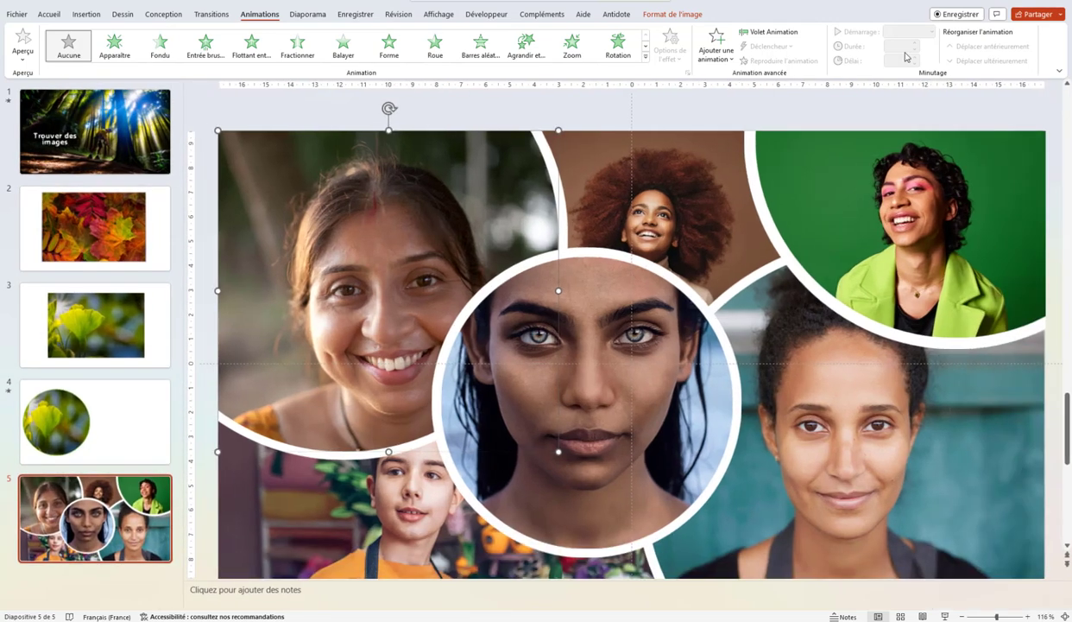
click(769, 33)
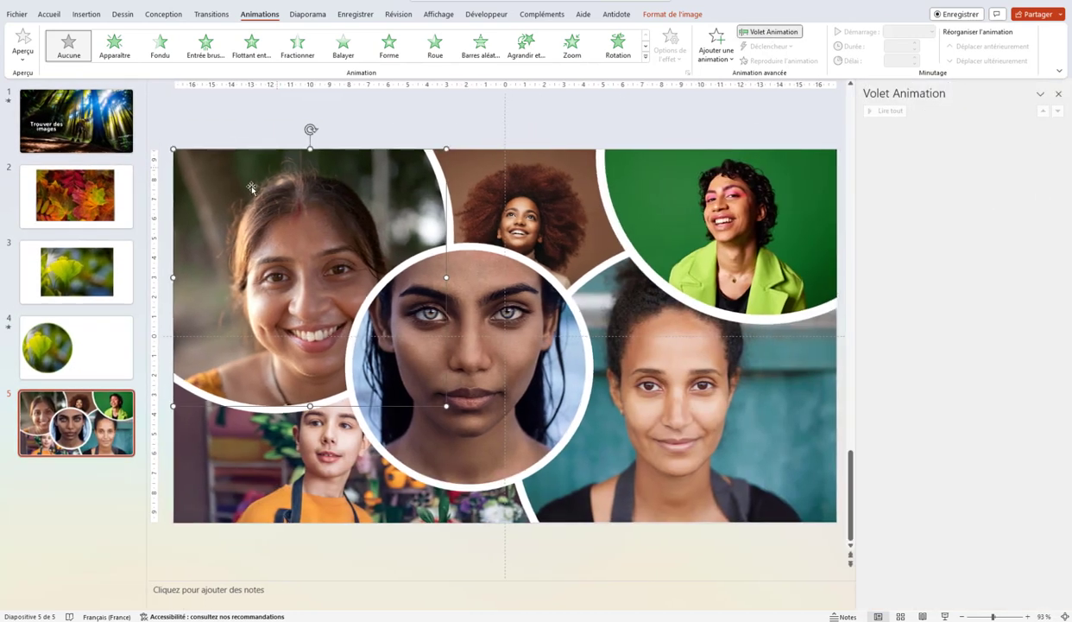
- Give the top-left portrait Appear (With Previous), bottom-right Fade, and top-centre Wipe entrances
click(117, 47)
right_click(997, 128)
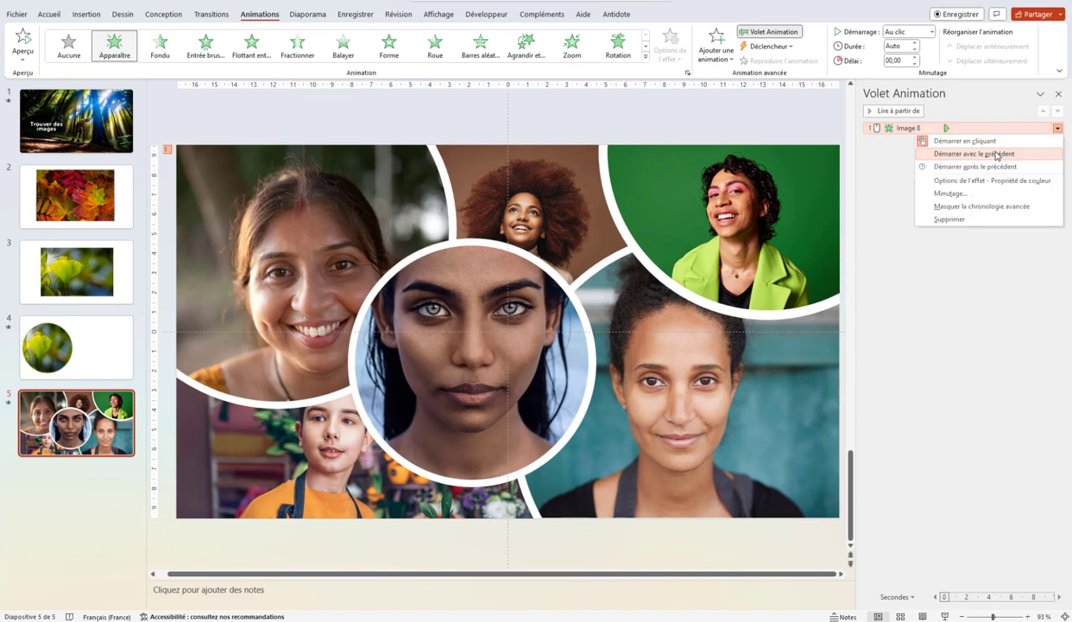
click(997, 156)
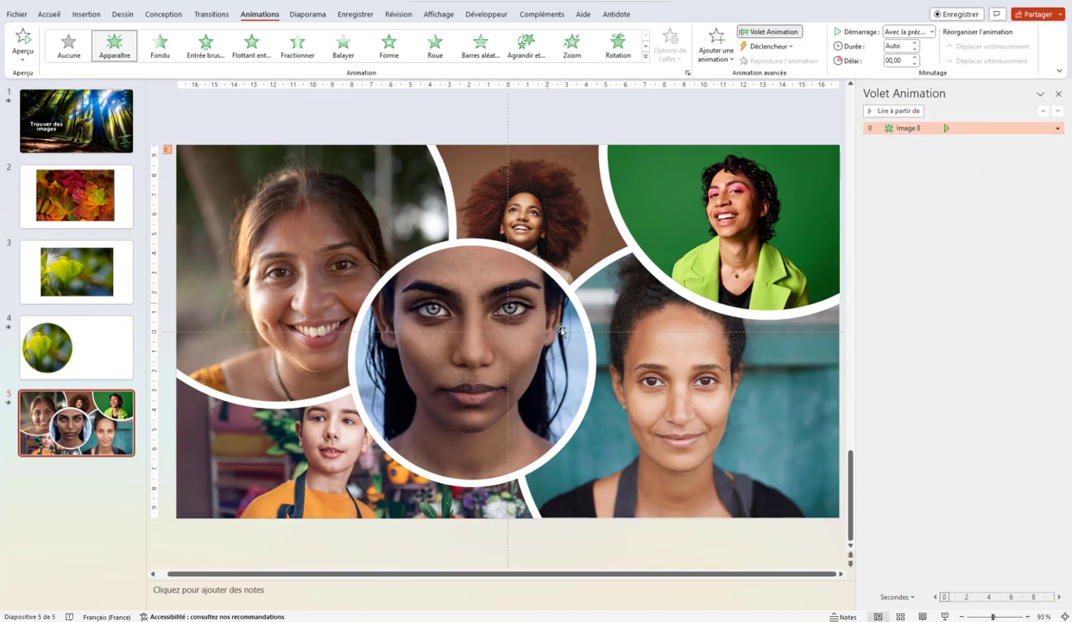
click(678, 402)
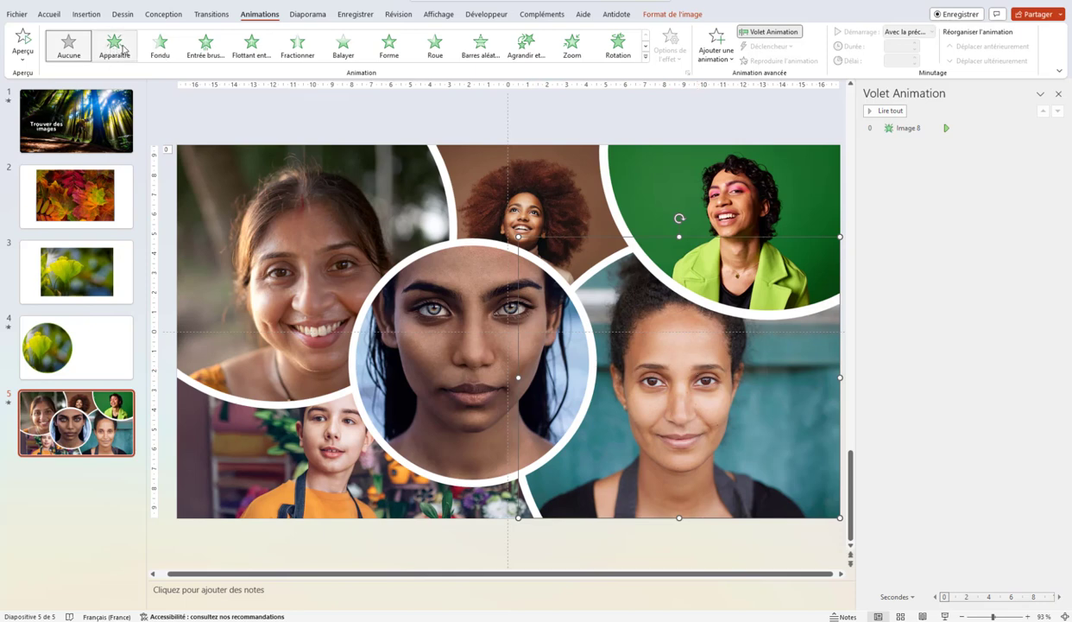
click(160, 50)
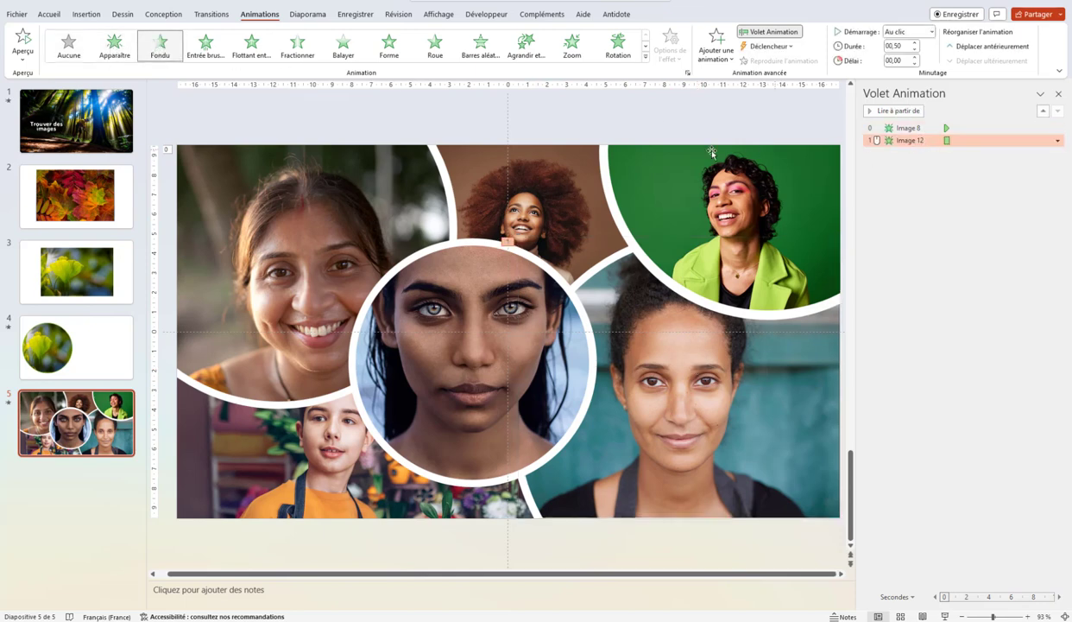
click(536, 201)
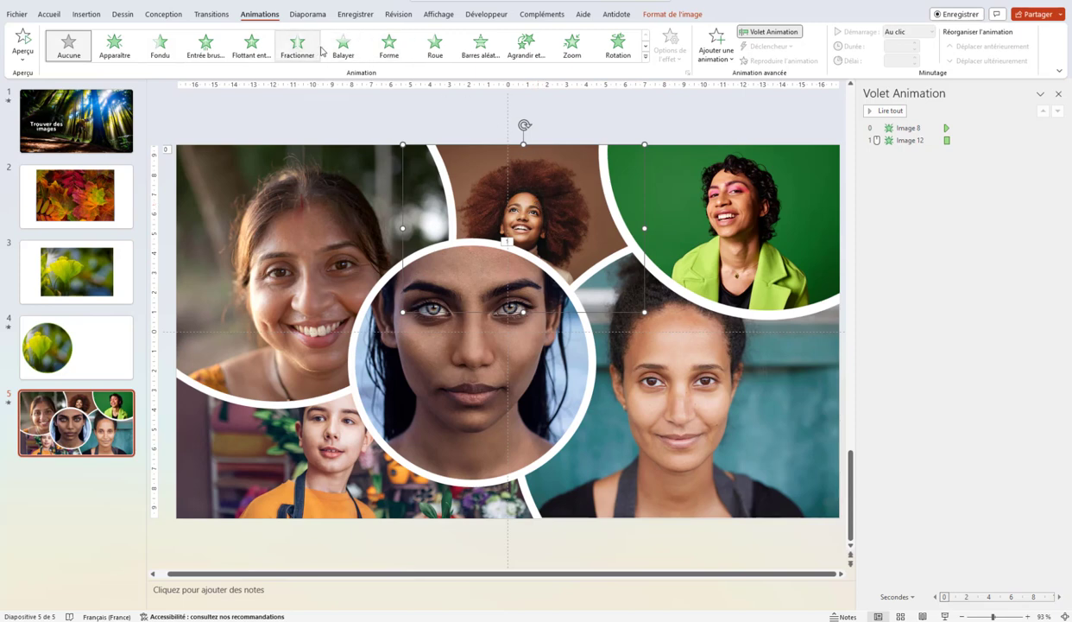
click(342, 48)
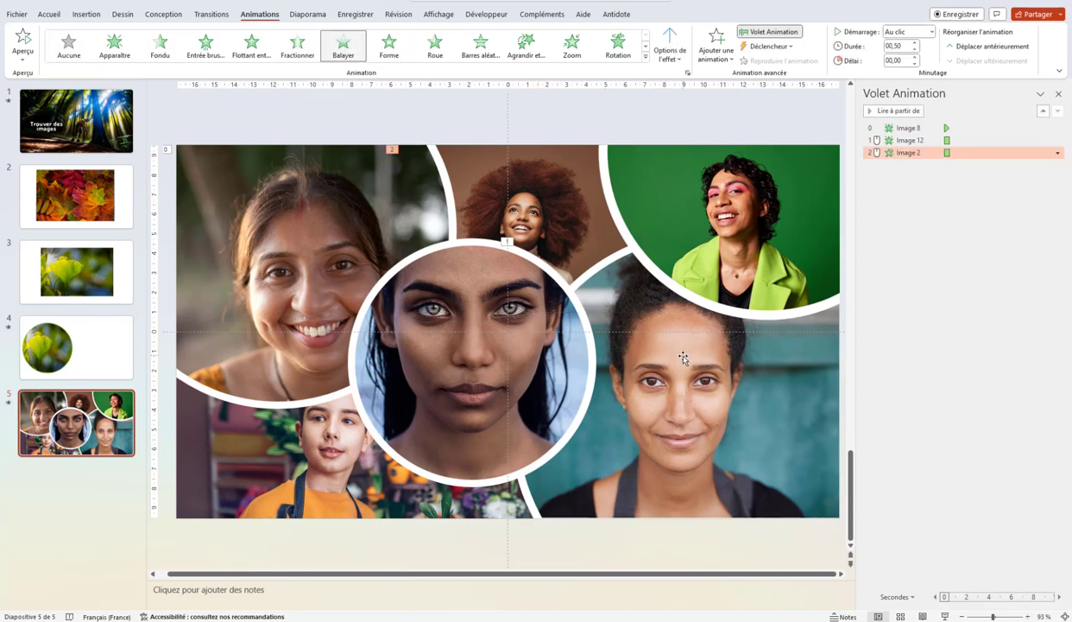
- Give the boy's portrait Wheel, the top-right portrait Fly In, and the centre portrait Grow entrances
click(293, 441)
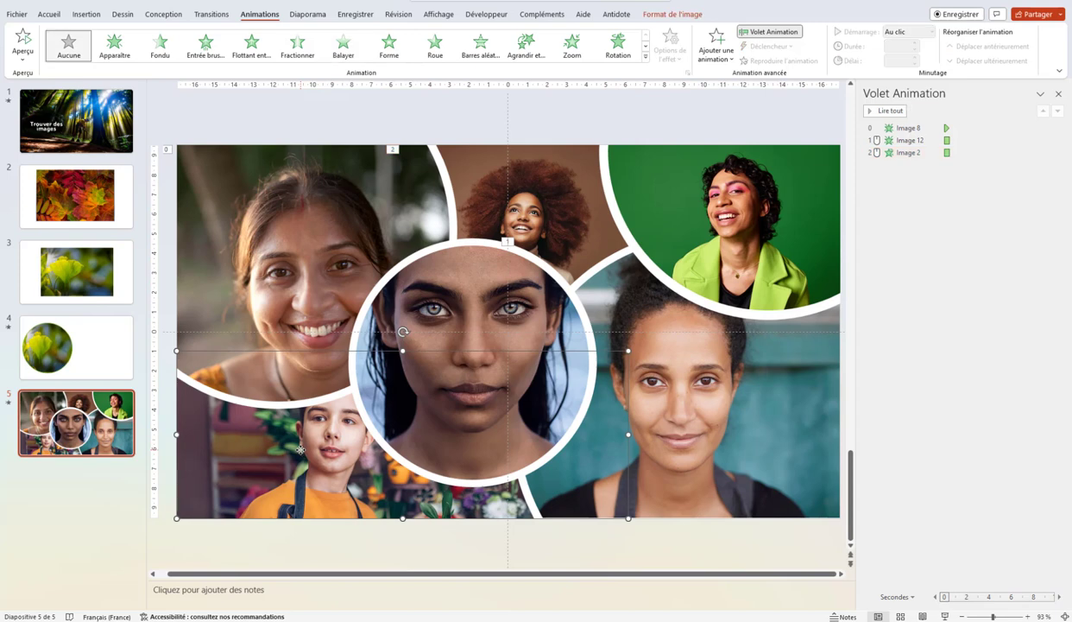
click(439, 43)
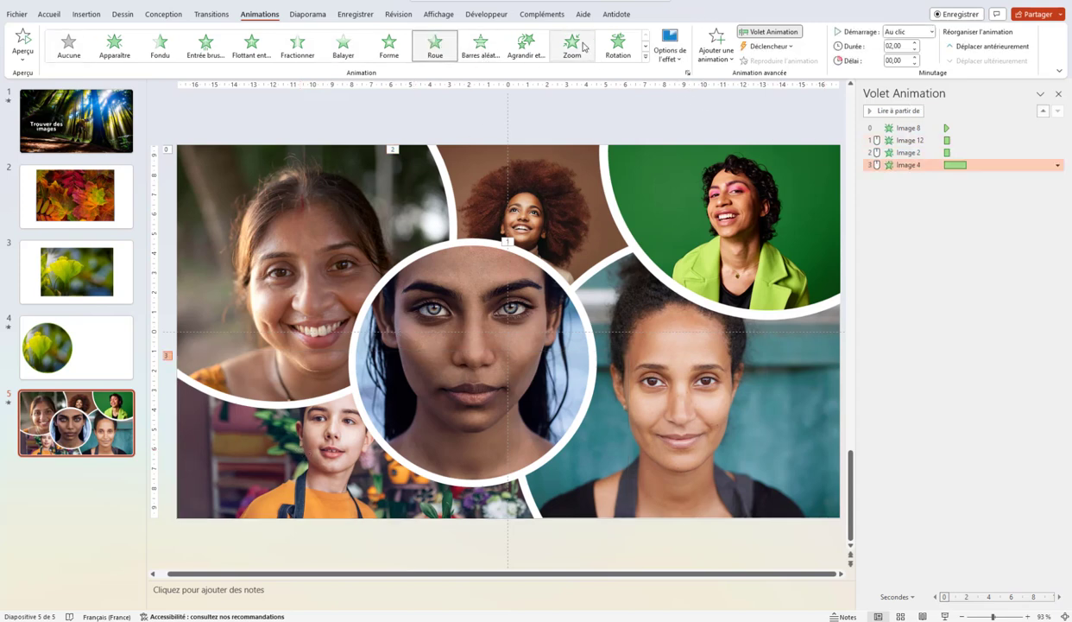
click(735, 419)
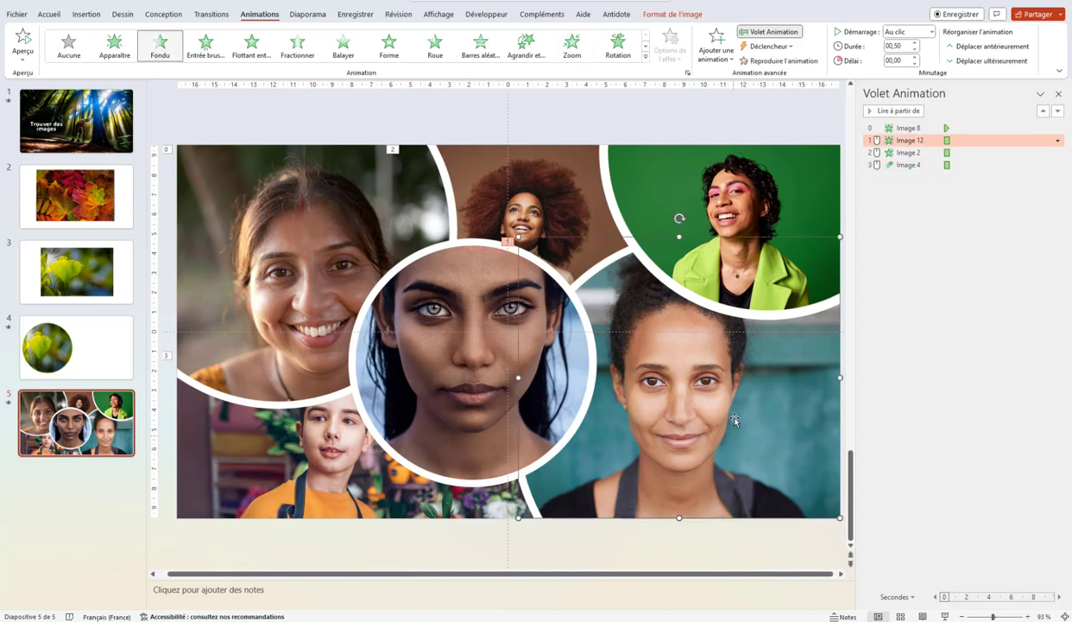
click(740, 179)
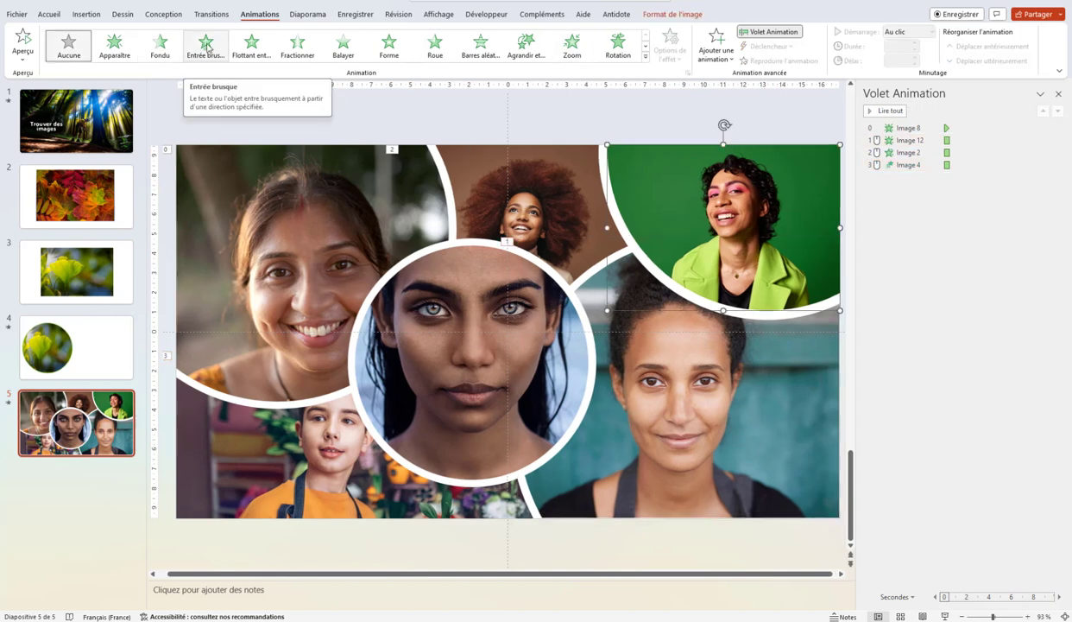
click(206, 44)
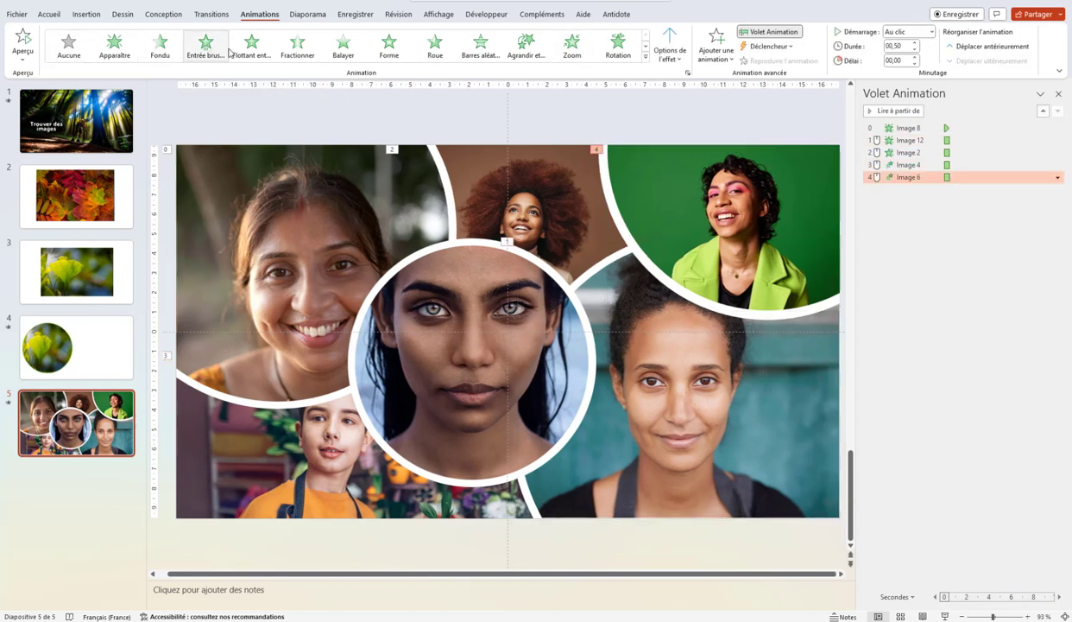
click(459, 300)
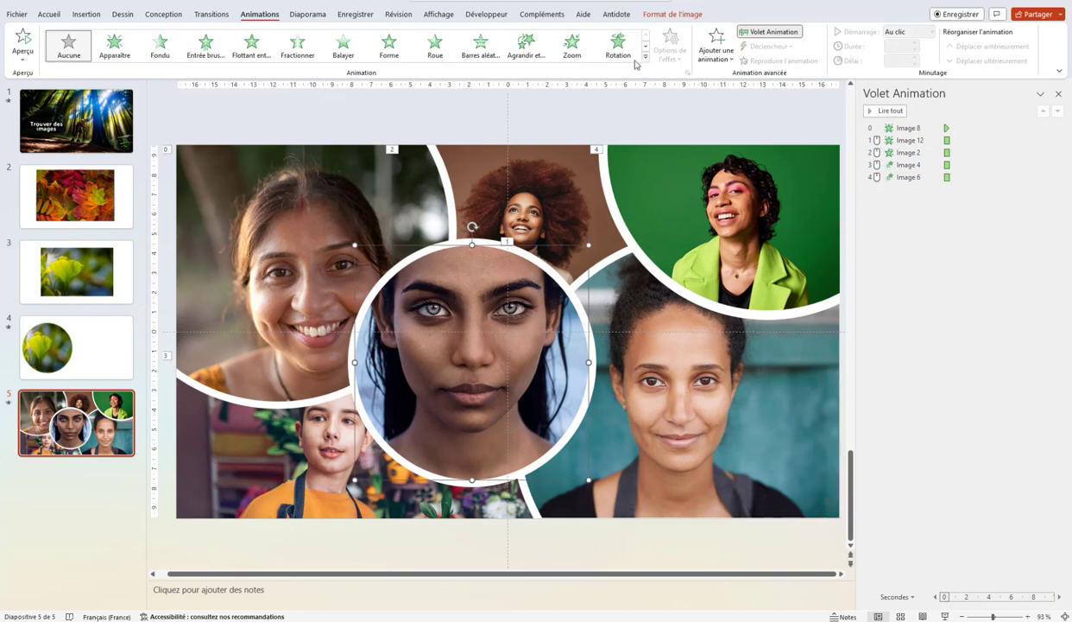
click(525, 44)
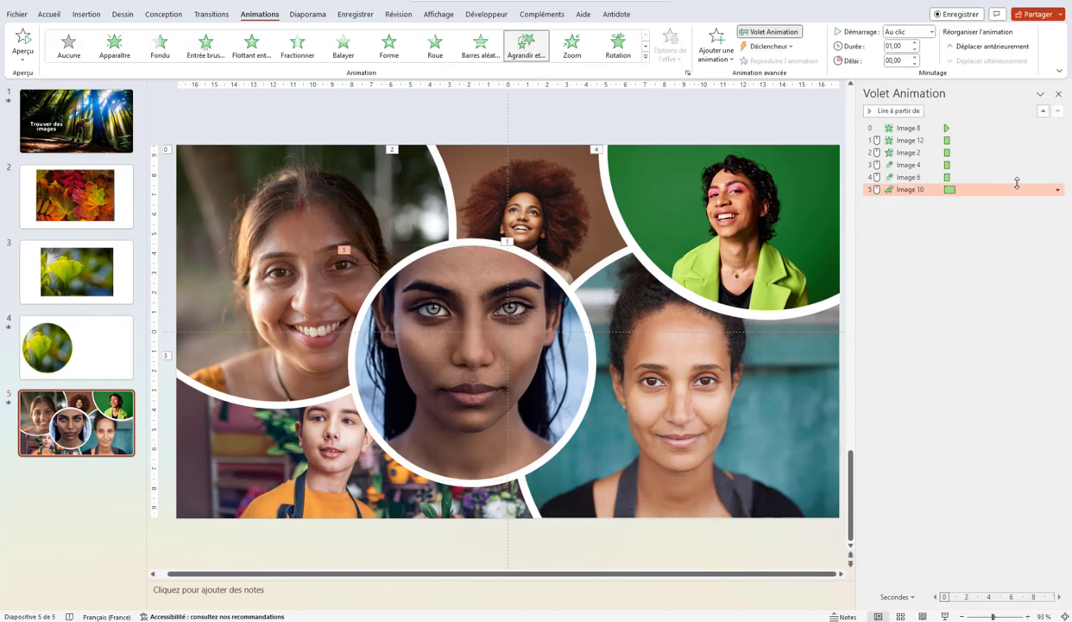
- Set Image 12 through Image 10 to start After Previous and delay Image 12 by 0.5 seconds
click(977, 127)
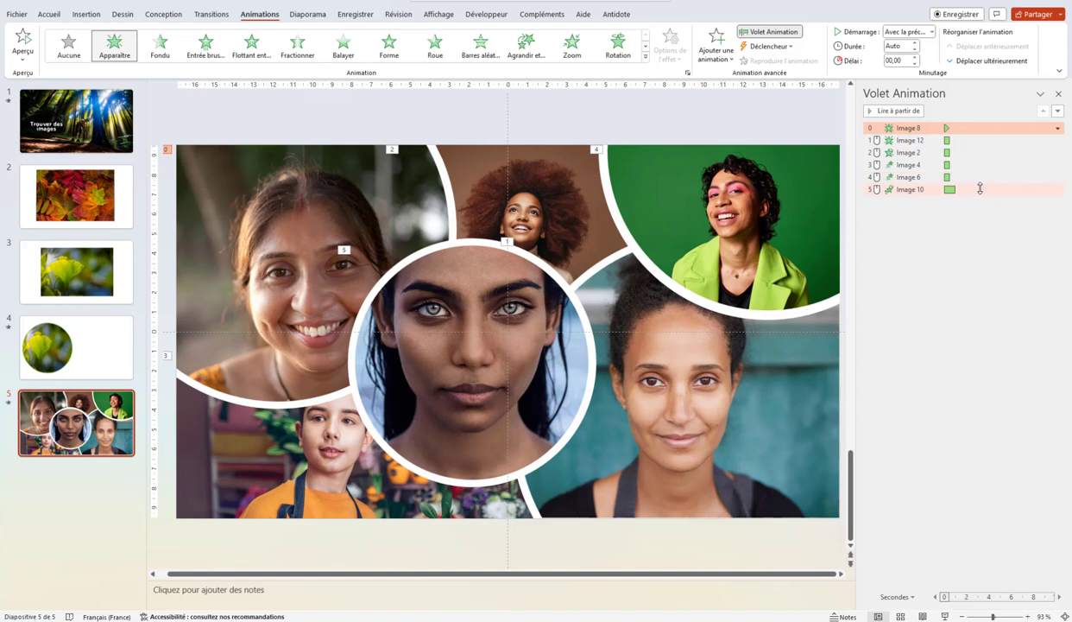
shift+click(980, 189)
key(Down)
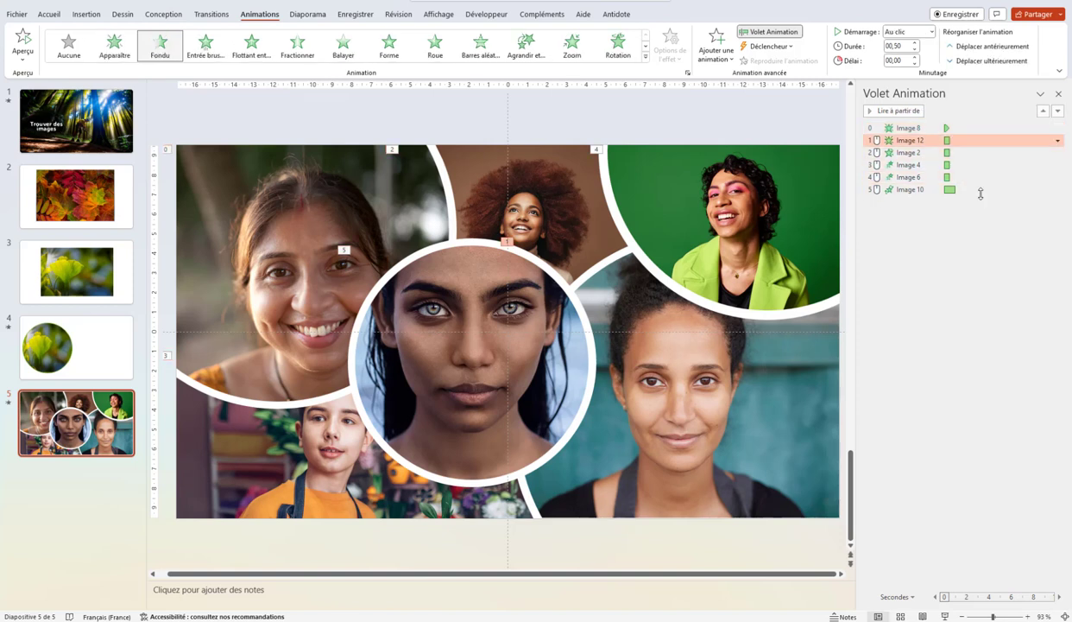
shift+click(978, 189)
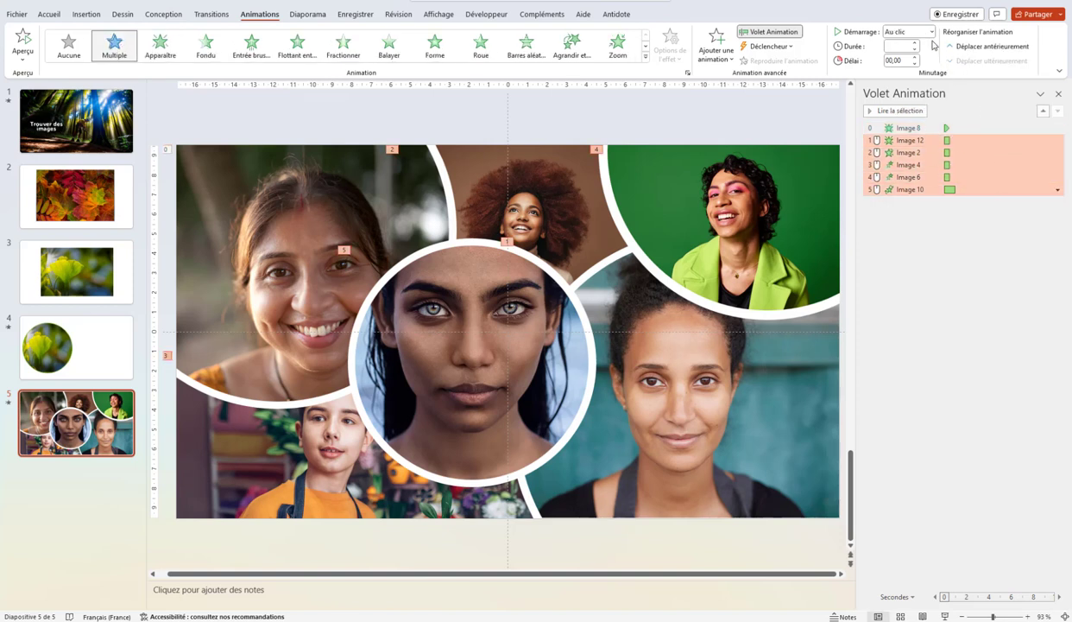
click(931, 32)
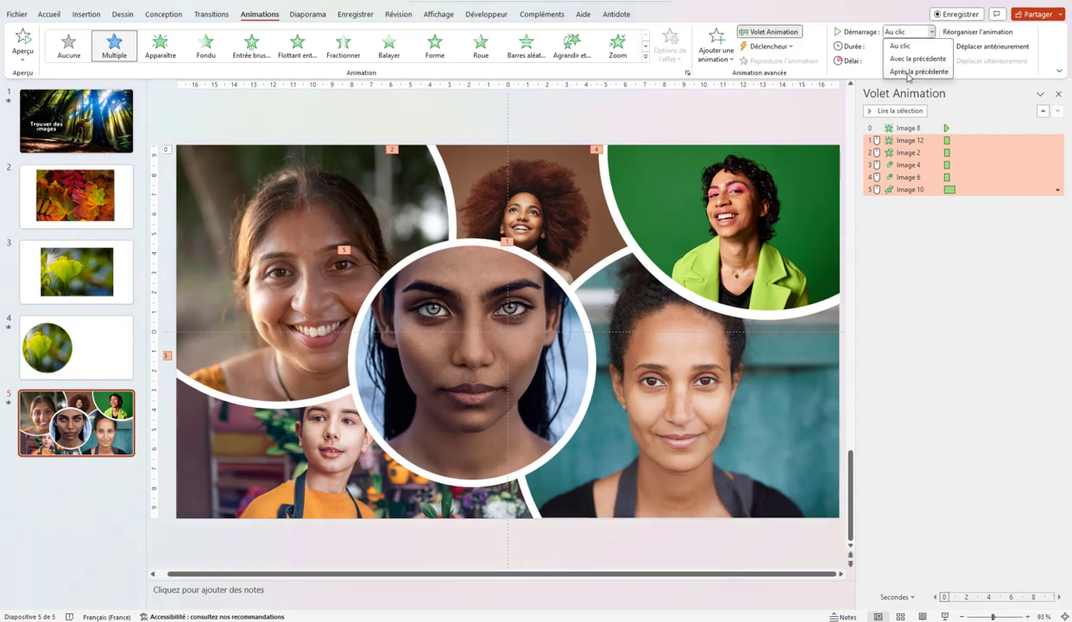
click(908, 72)
click(956, 332)
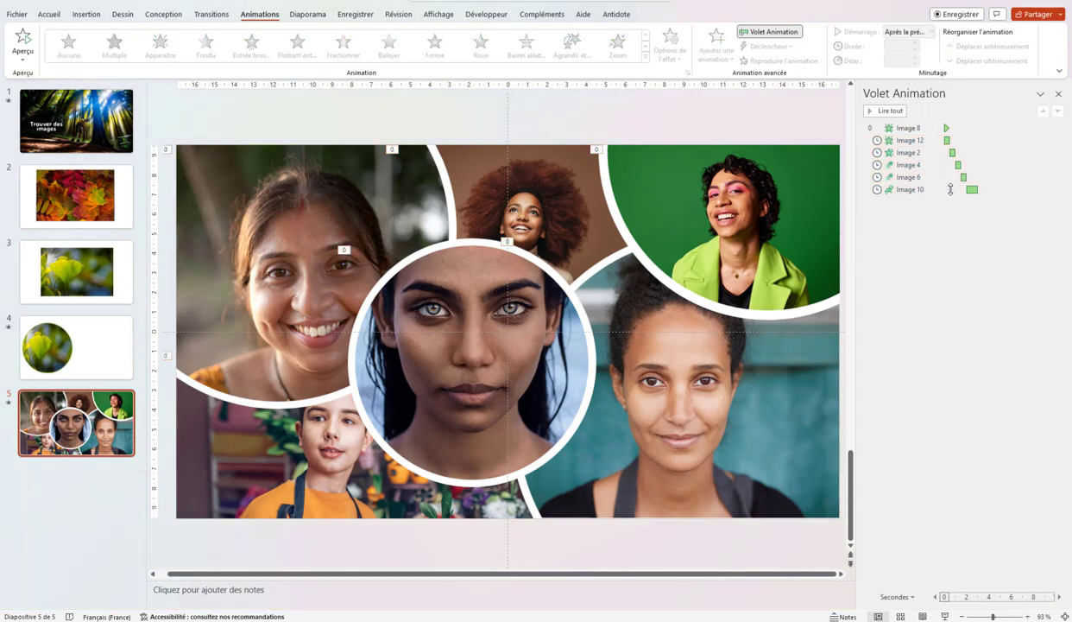
click(1040, 138)
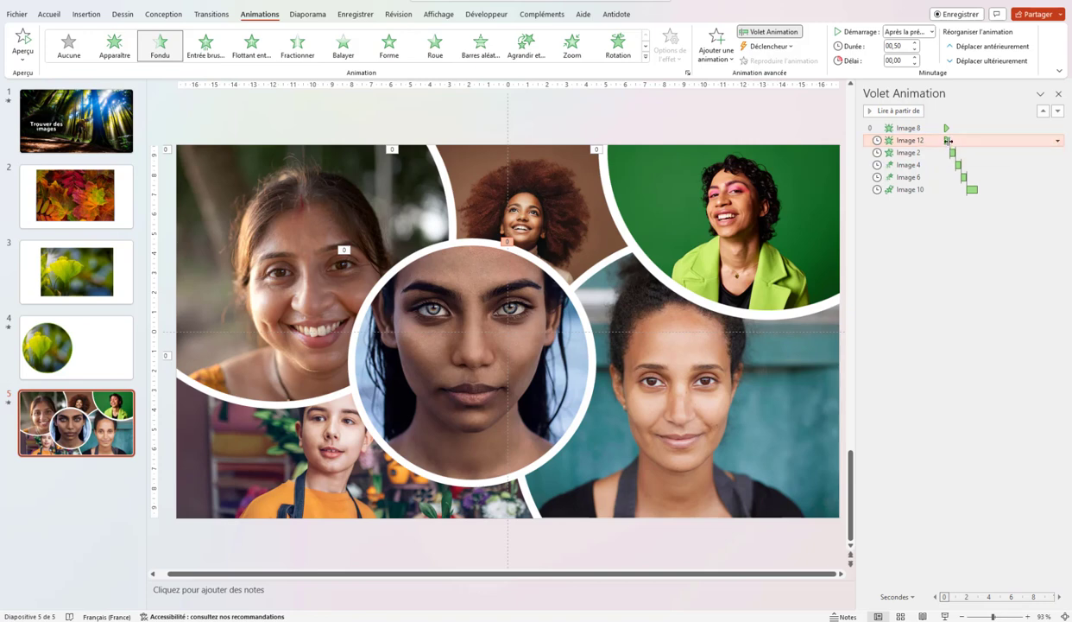
drag(948, 140, 953, 140)
click(950, 411)
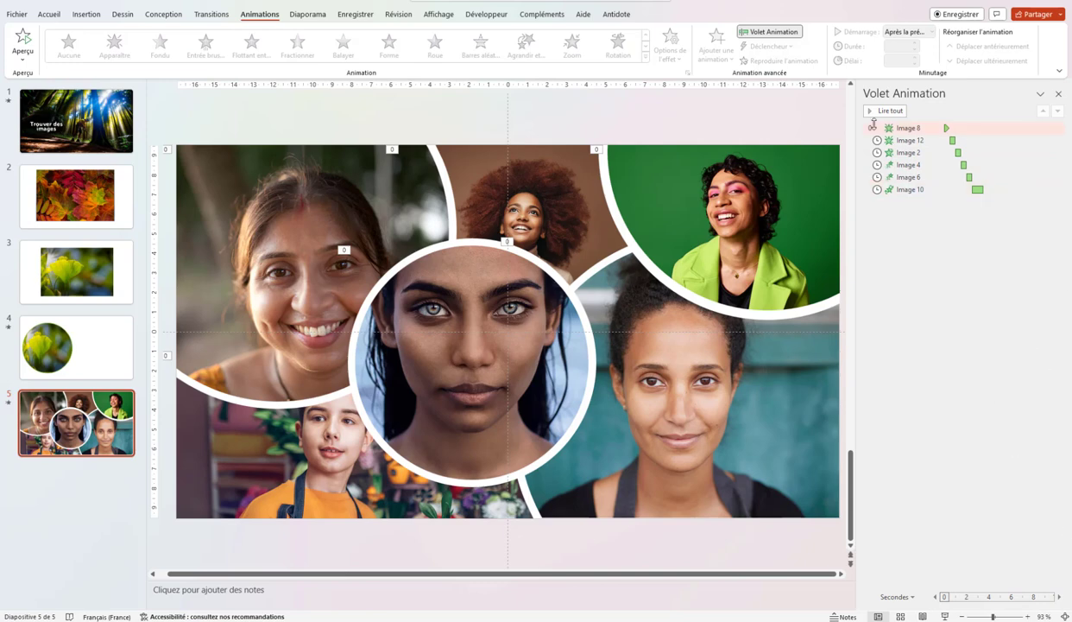
- Make all six animations last 1 second and preview the whole collage sequence
click(877, 117)
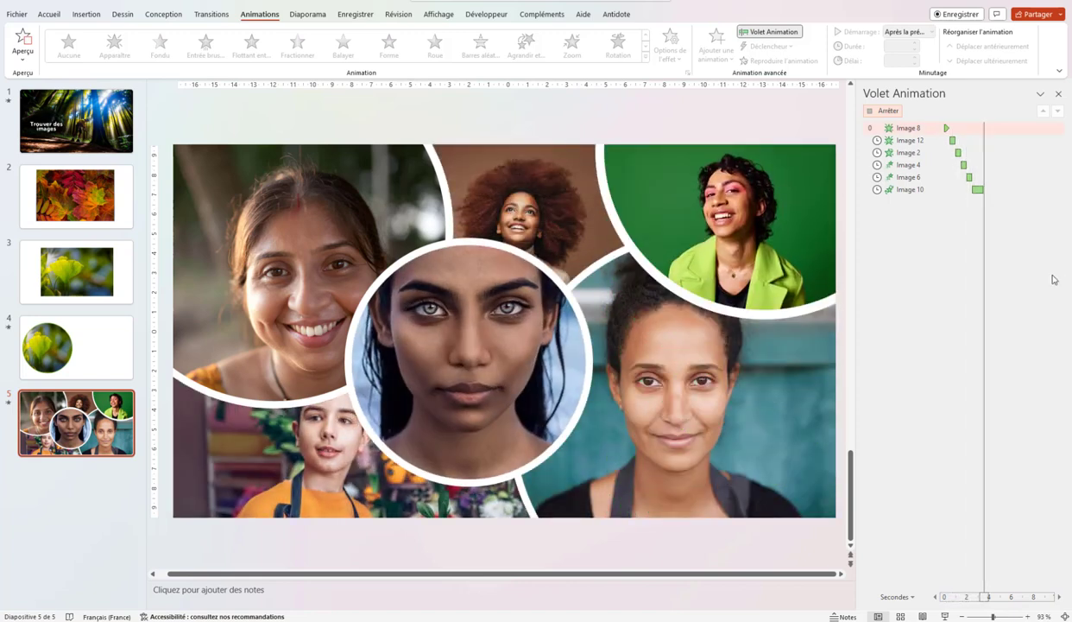
click(927, 127)
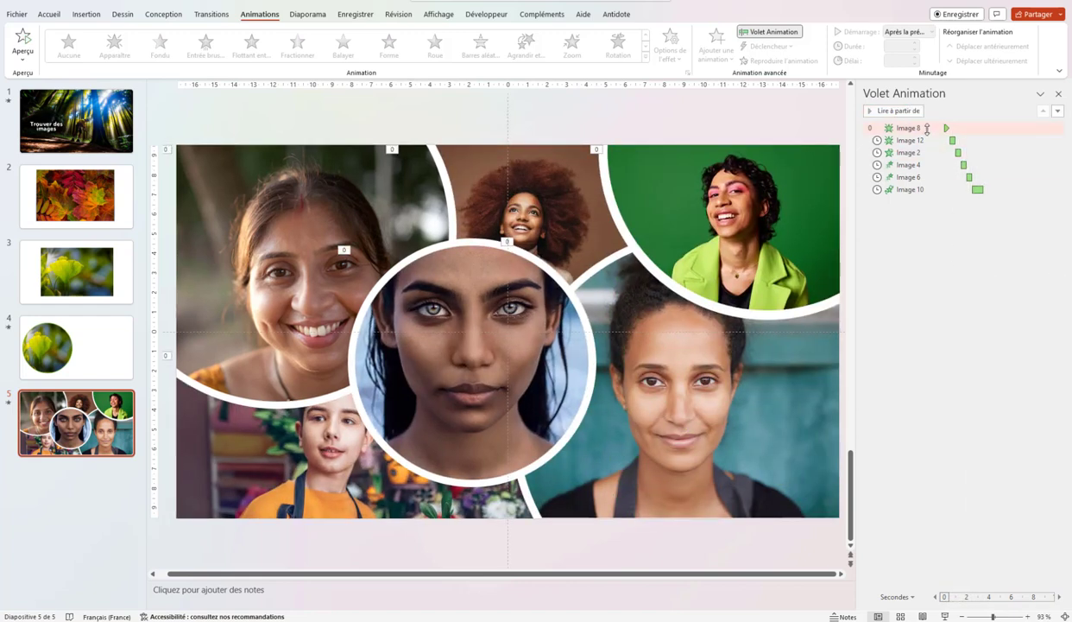
click(926, 128)
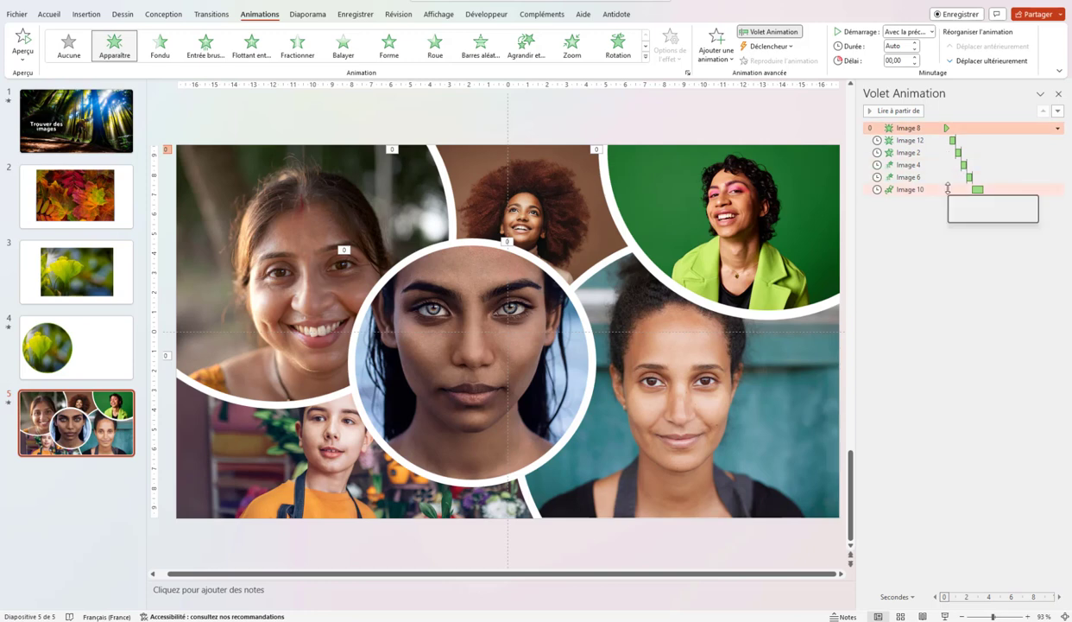
shift+click(947, 189)
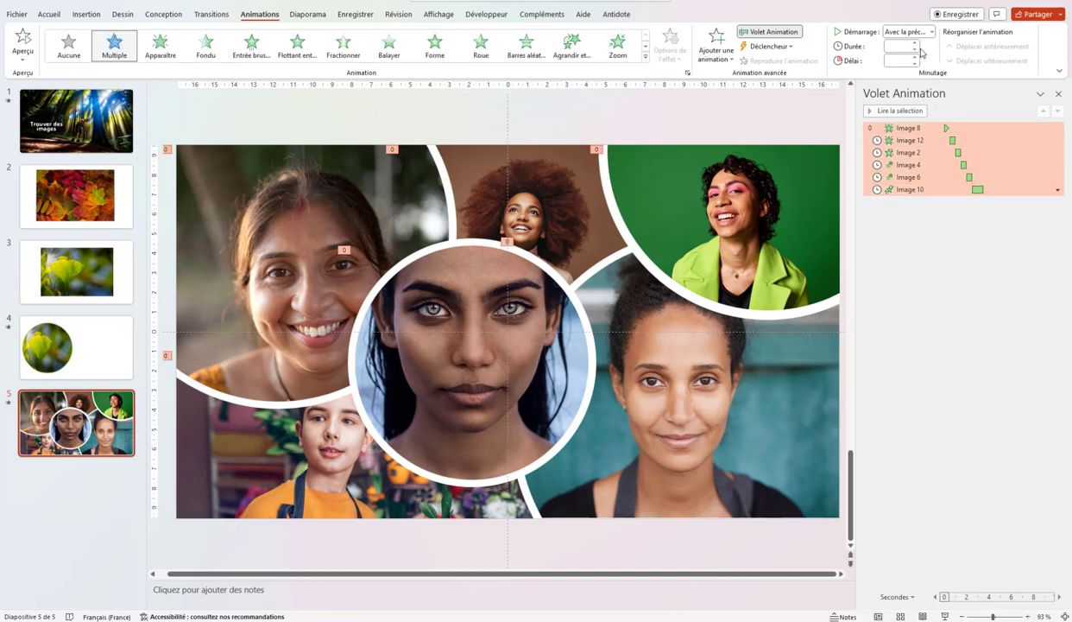
click(916, 49)
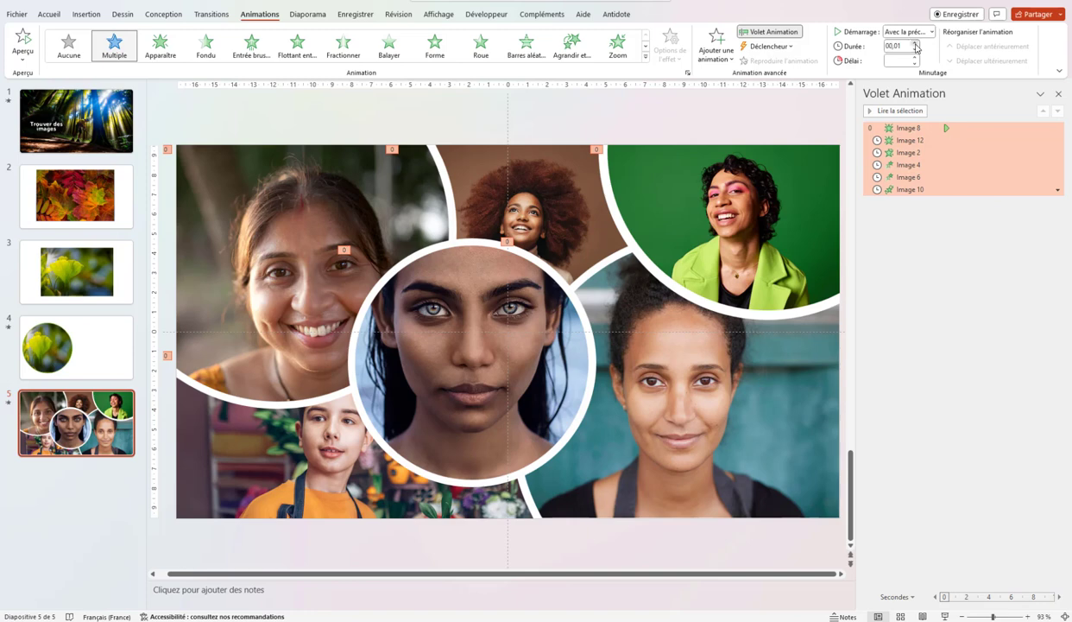
click(916, 46)
click(976, 260)
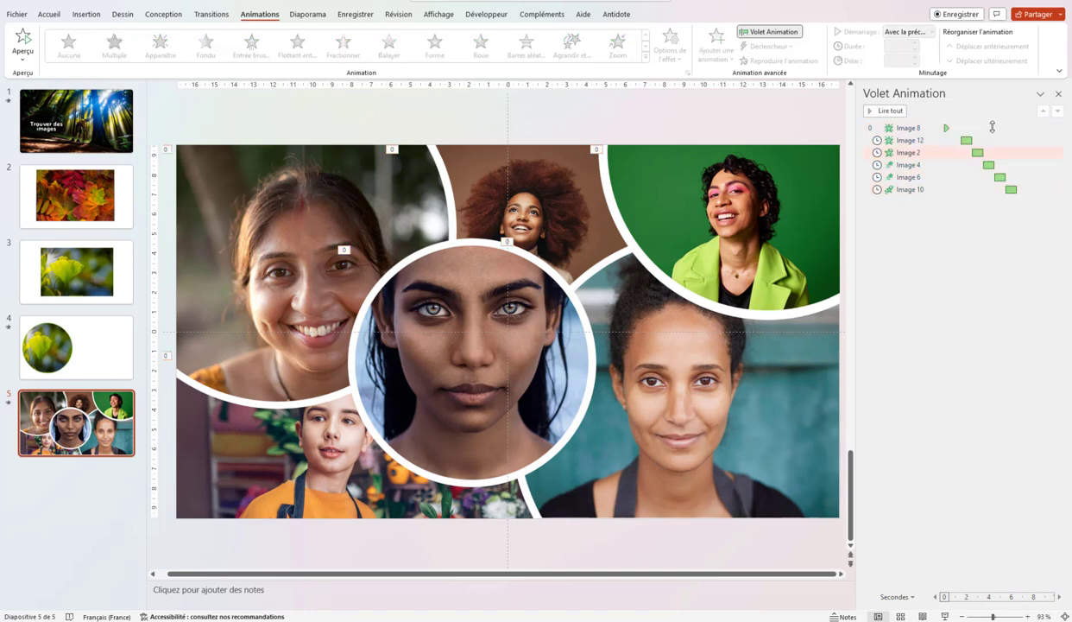
click(892, 111)
- Change the green-background photo's fly-in direction to À partir du coin supérieur droit
click(714, 224)
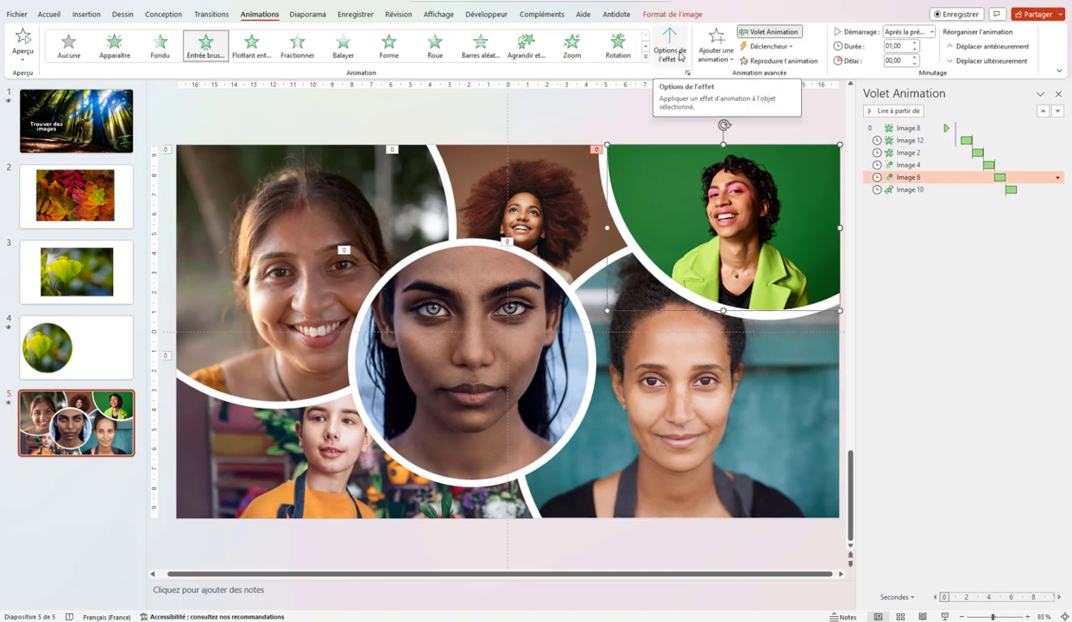
click(680, 60)
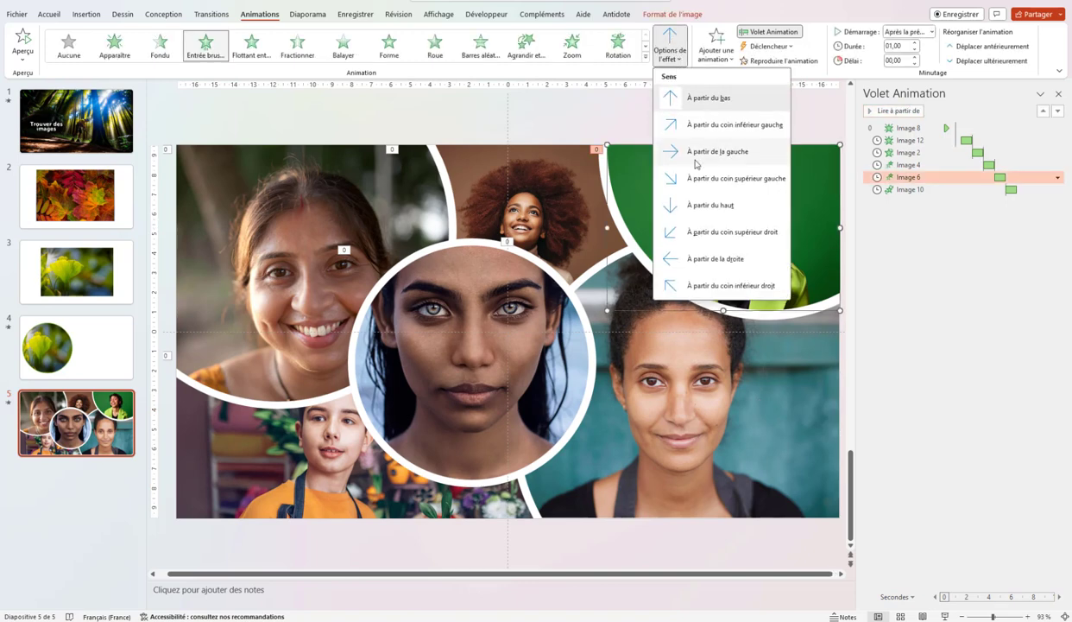
click(695, 231)
click(964, 354)
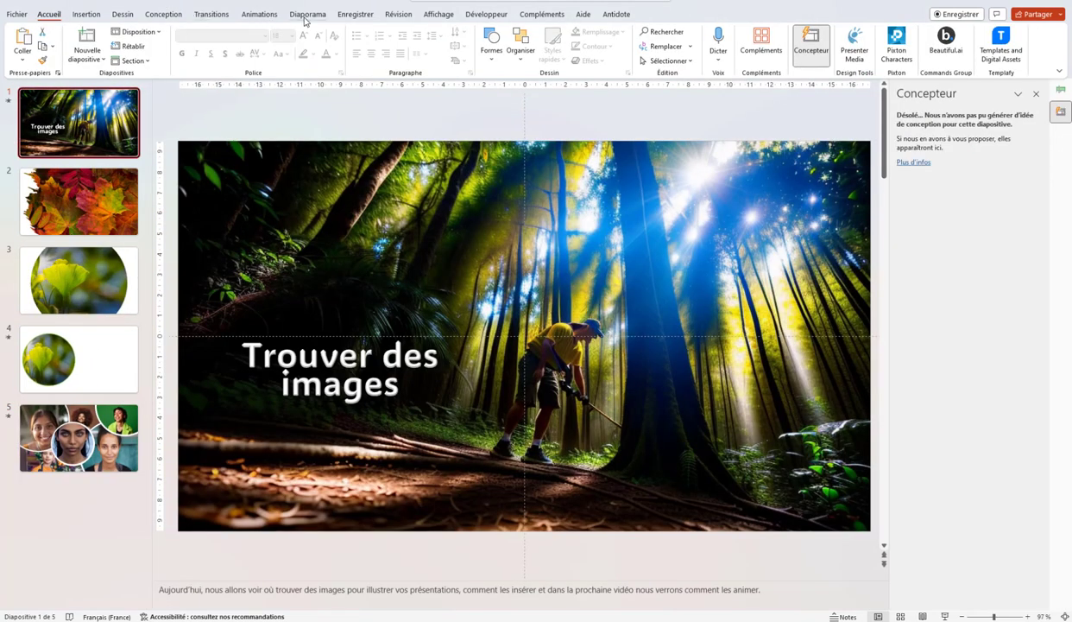
- In Configurer le diaporama, tick Diaporama sans narration and confirm with OK
click(307, 15)
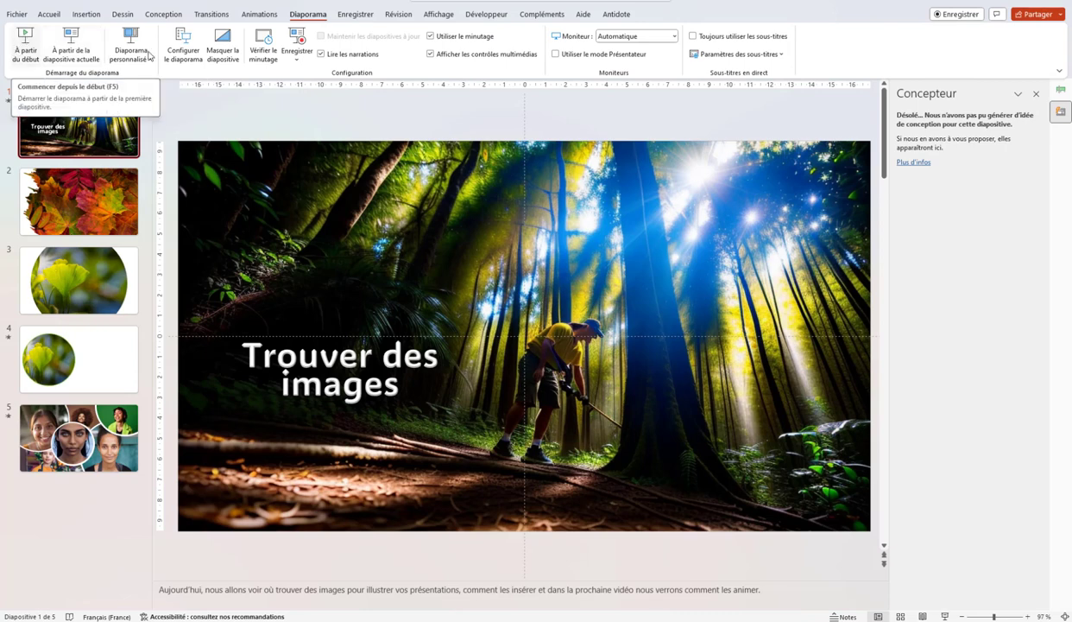
click(183, 49)
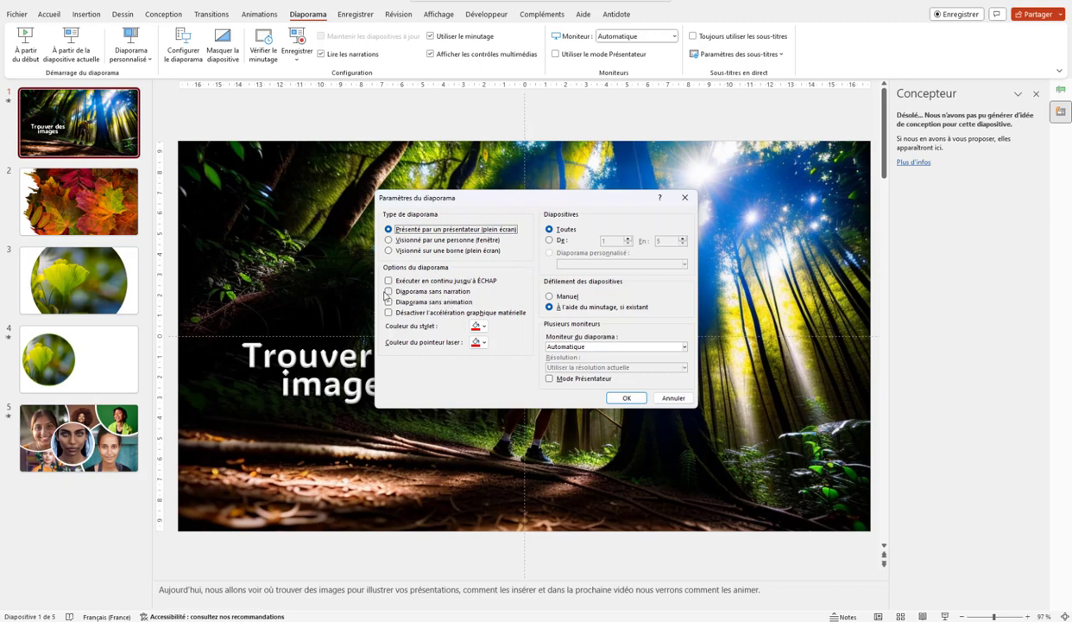
click(389, 292)
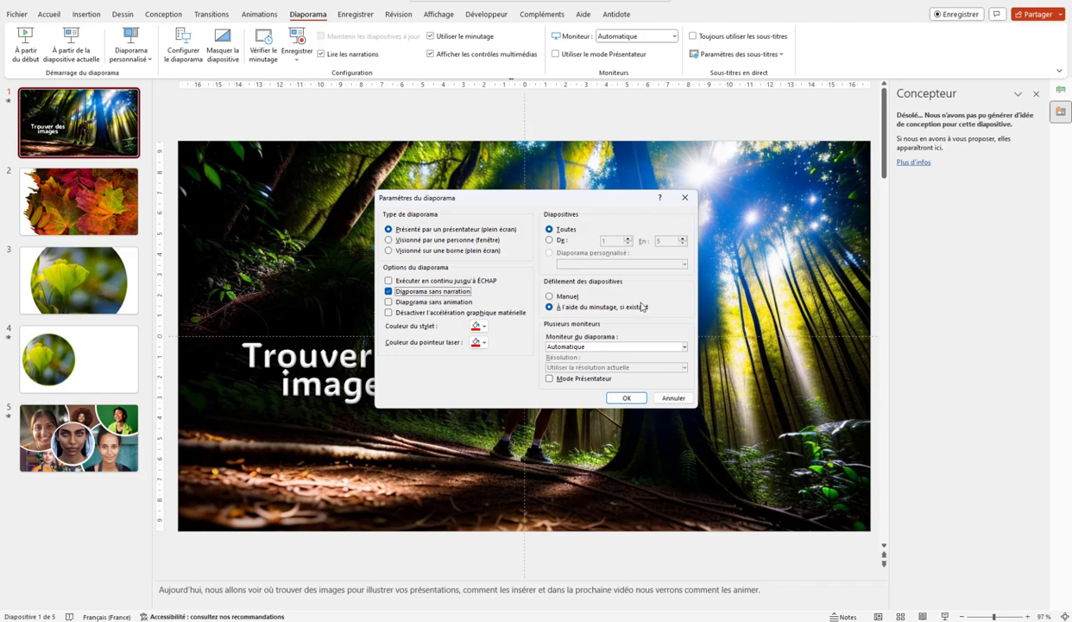
click(618, 399)
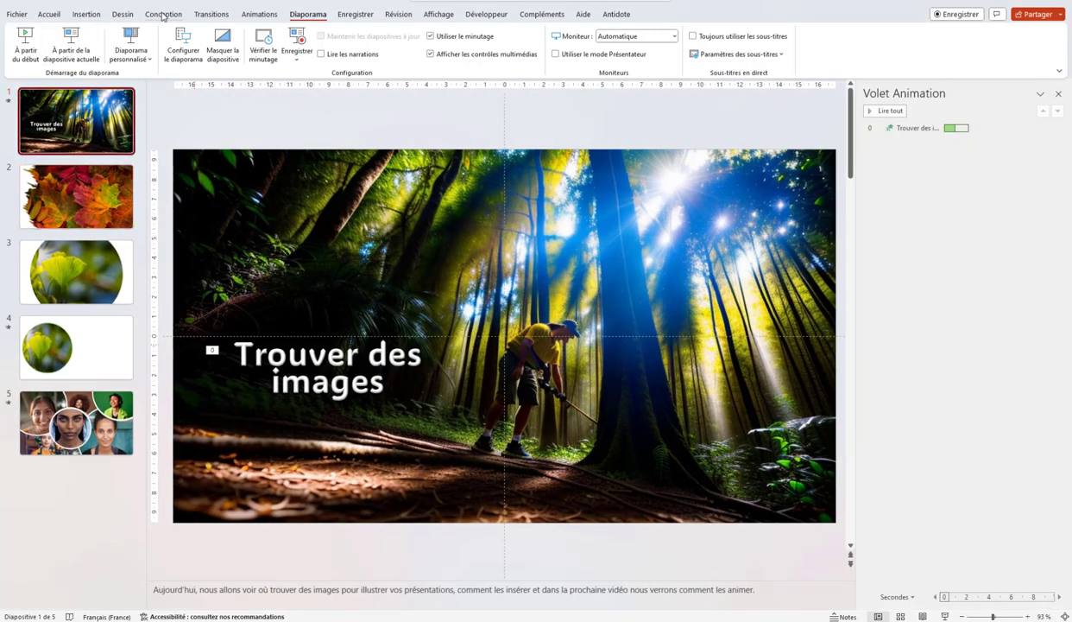
- Set slide 1's transition Durée to 01,25 and auto-advance Après 00:02,00
click(201, 18)
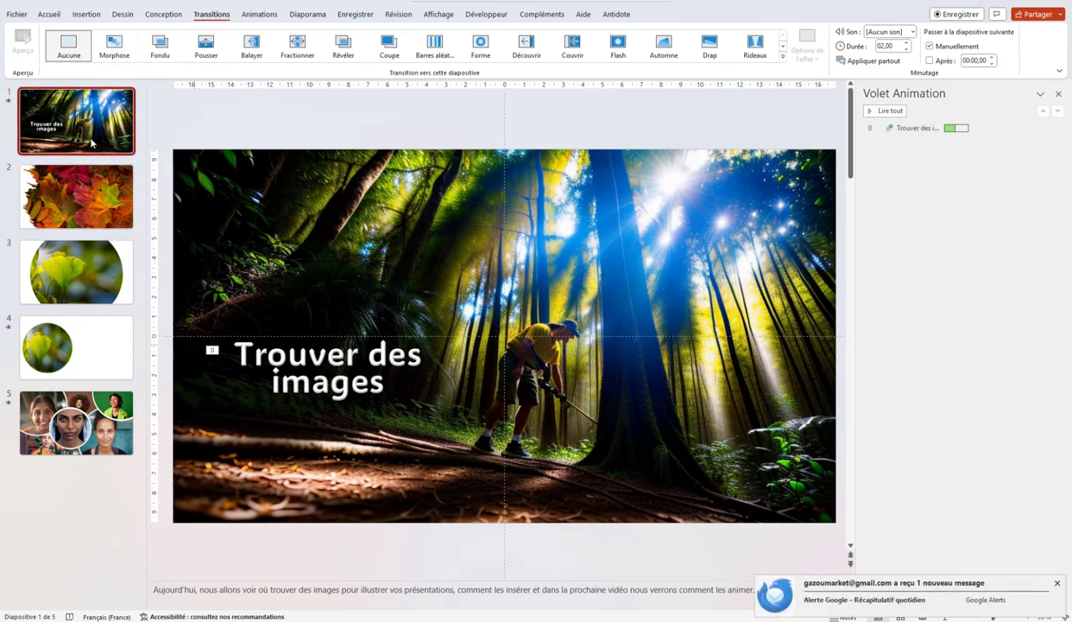
click(907, 50)
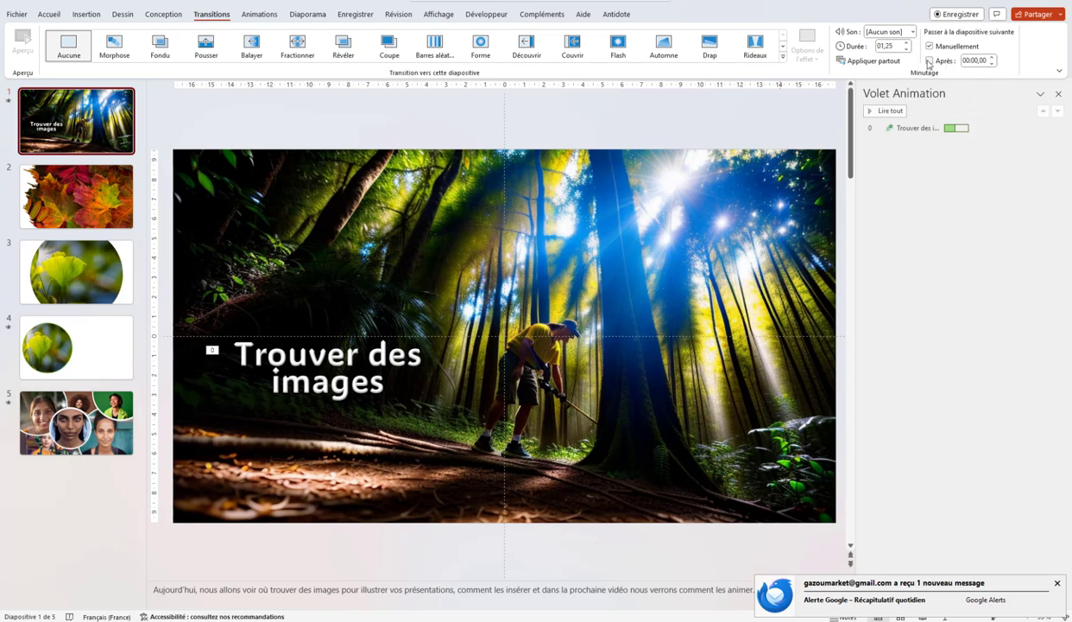
click(930, 62)
click(993, 64)
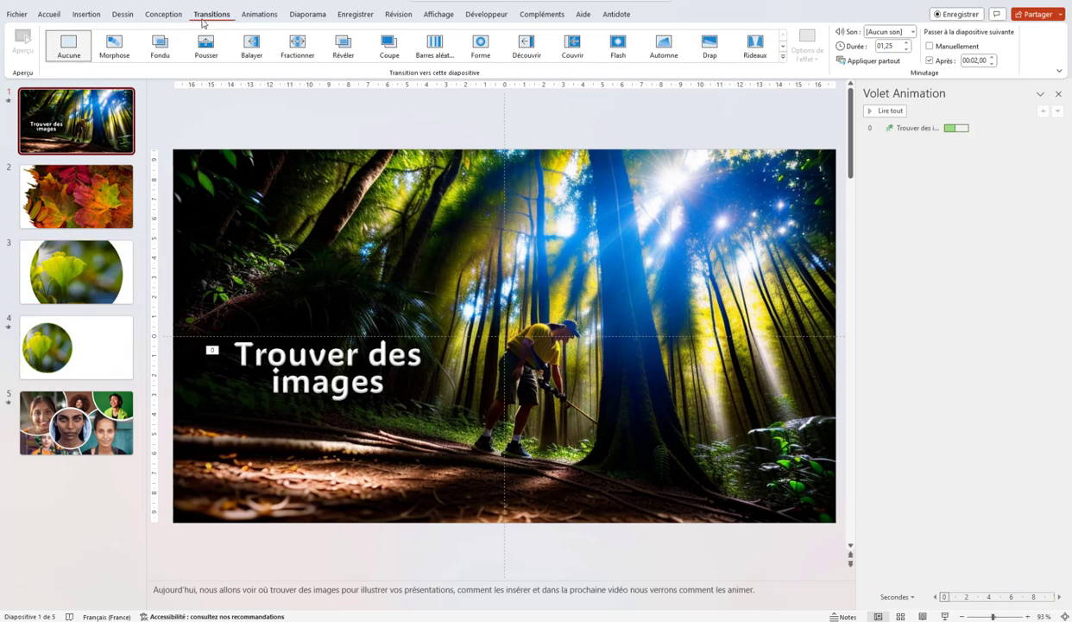
click(307, 15)
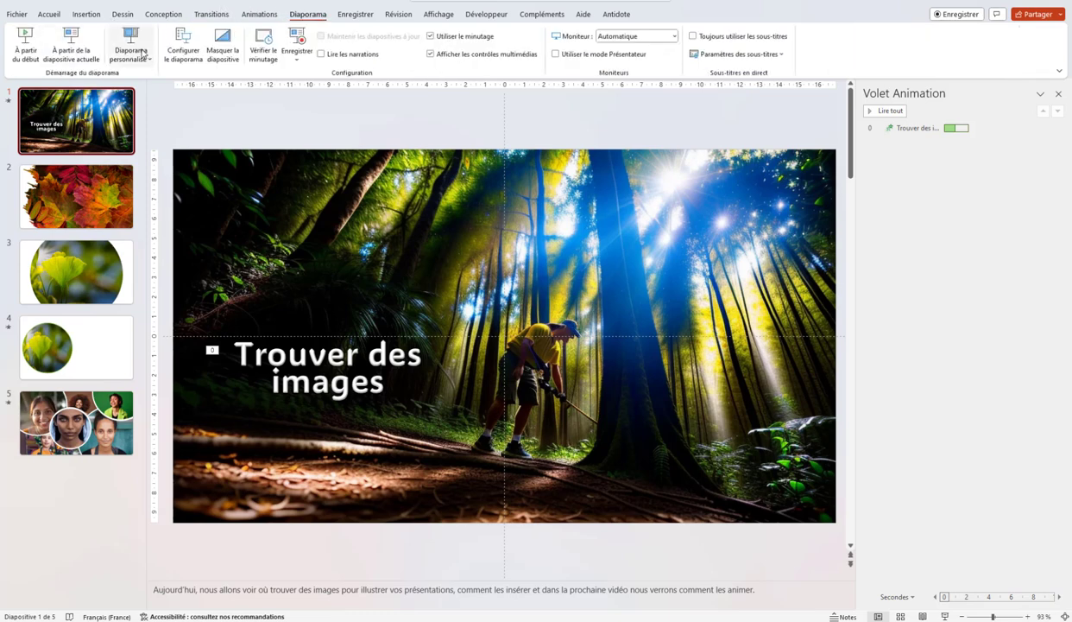
- Start a new custom slideshow and add slides 1, 2, 4 and 5, leaving out slide 3
click(150, 61)
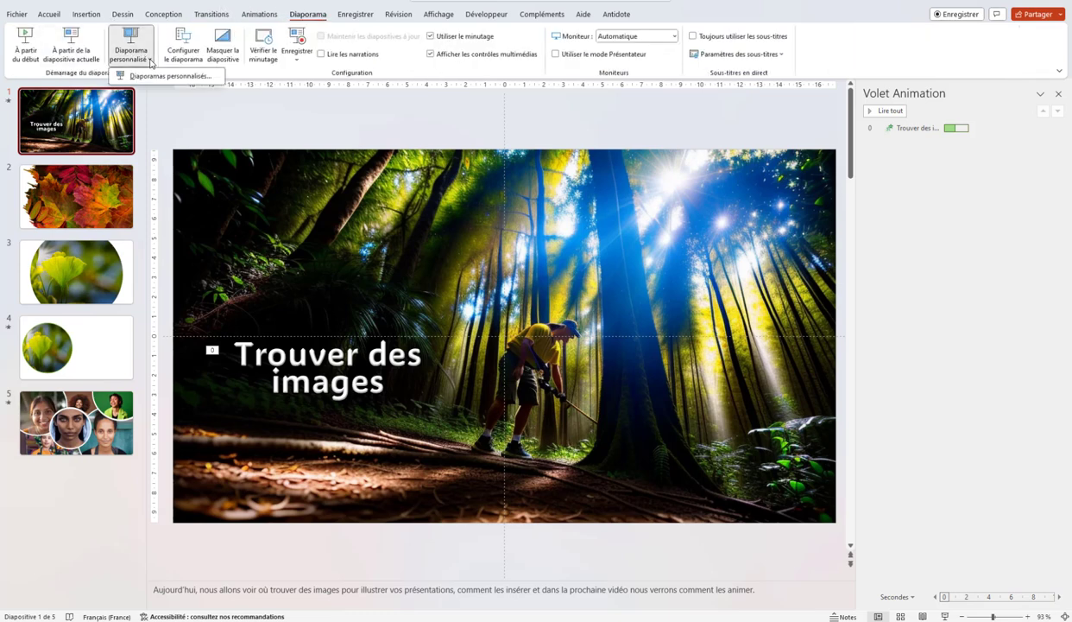
click(157, 78)
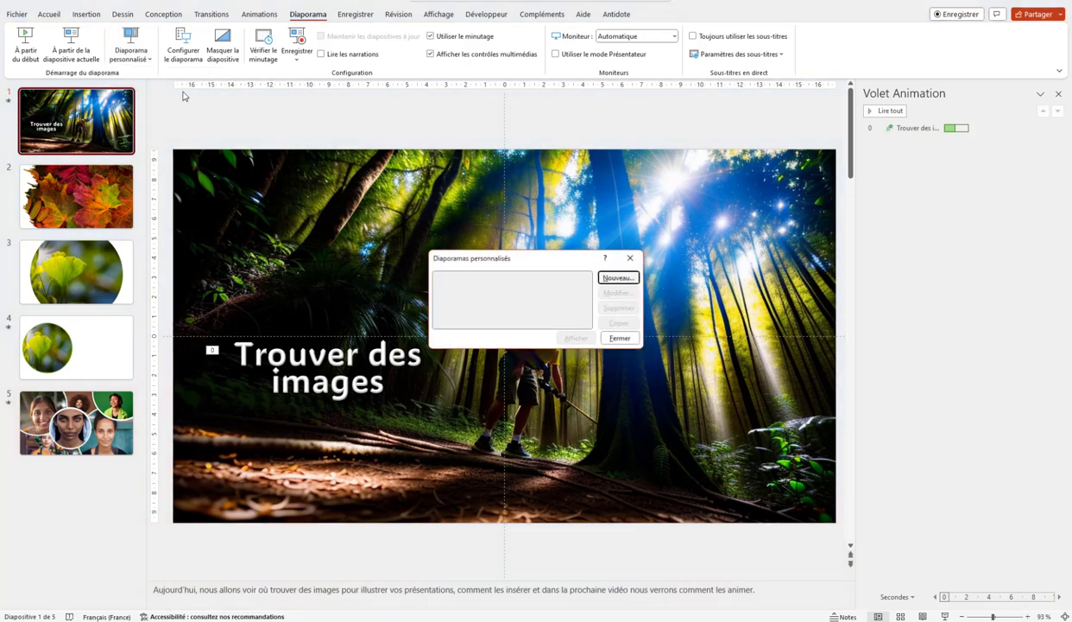
click(618, 277)
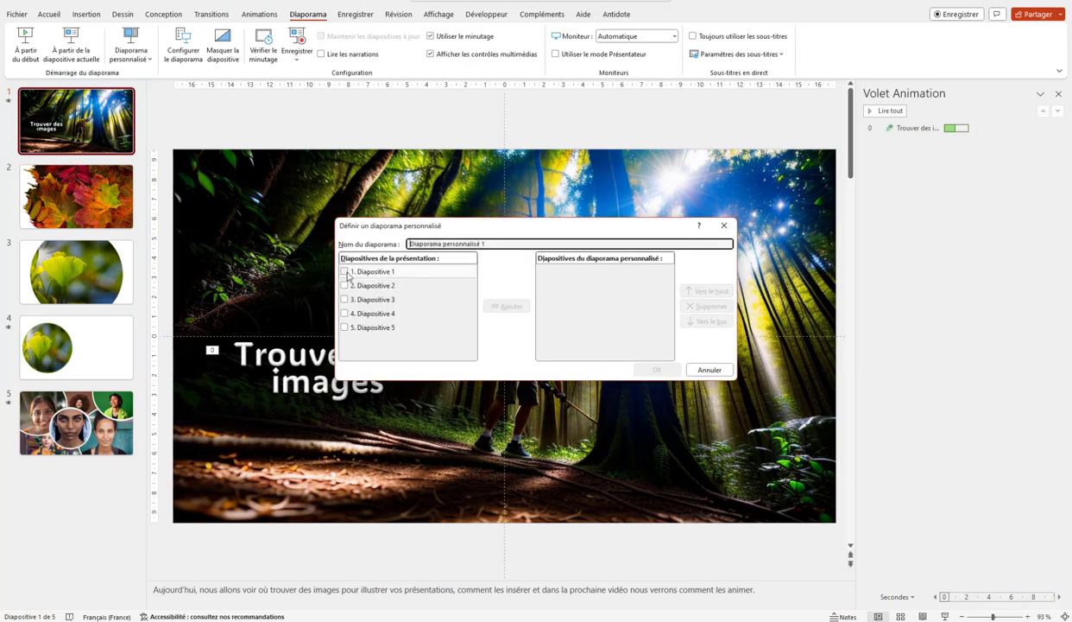
click(345, 272)
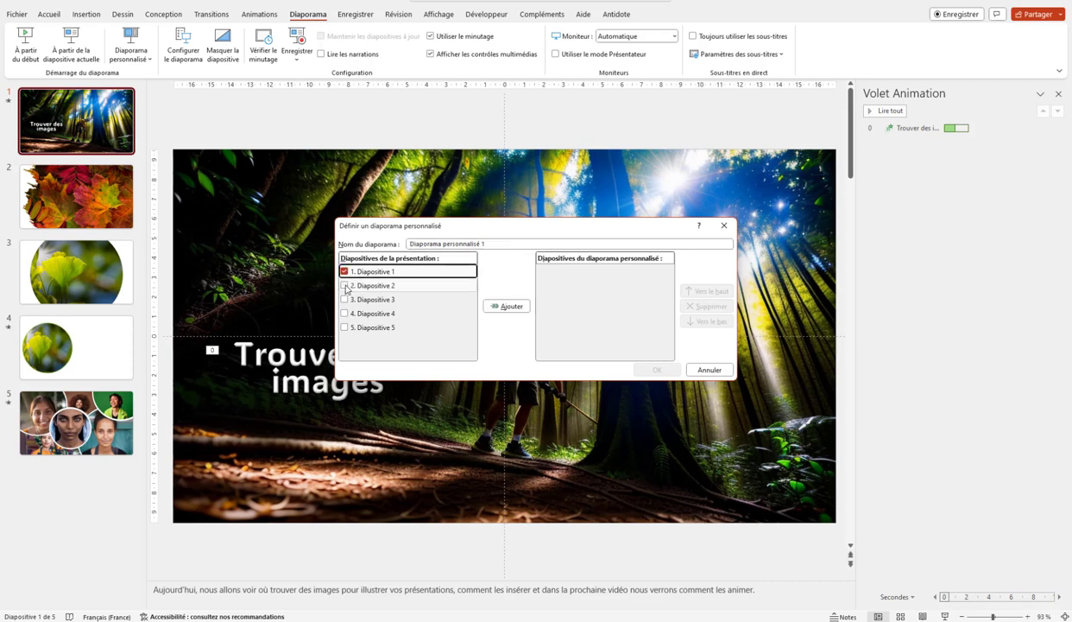
click(346, 285)
click(346, 300)
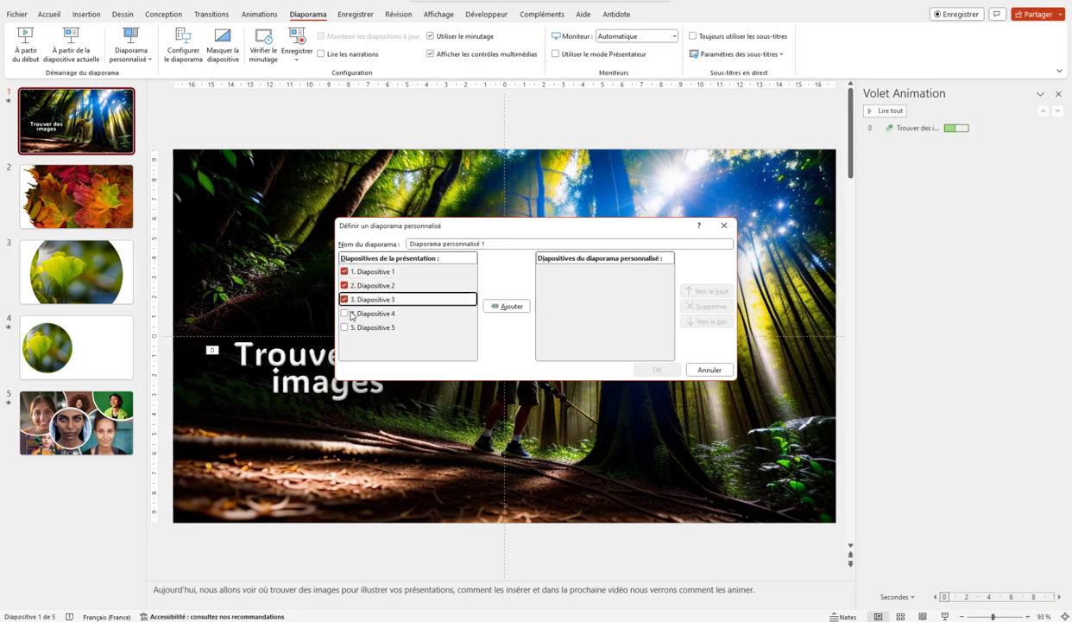
click(345, 314)
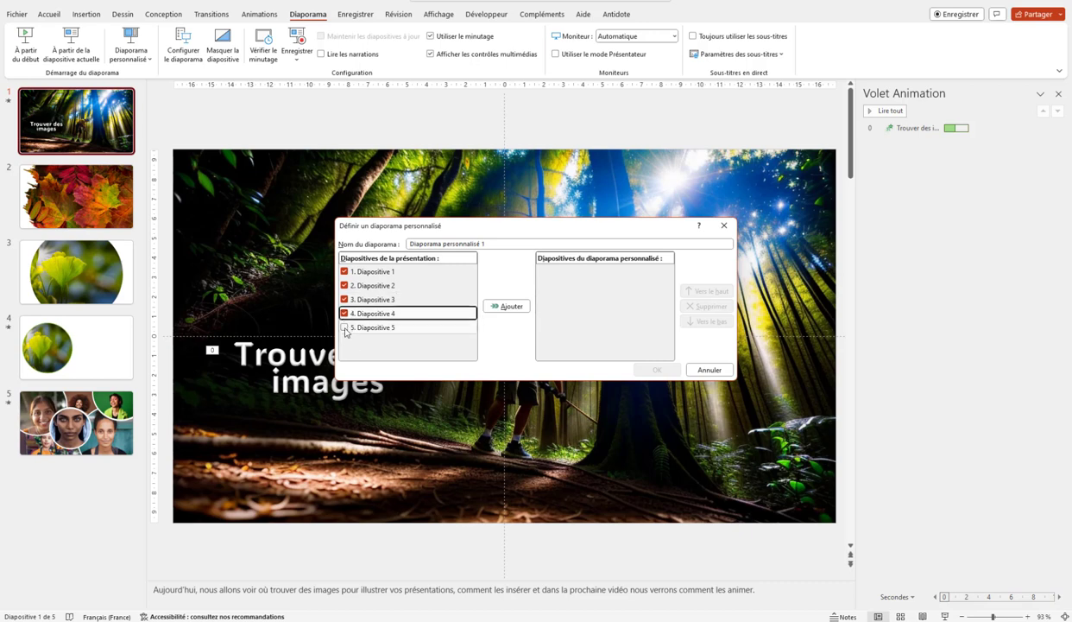
click(345, 328)
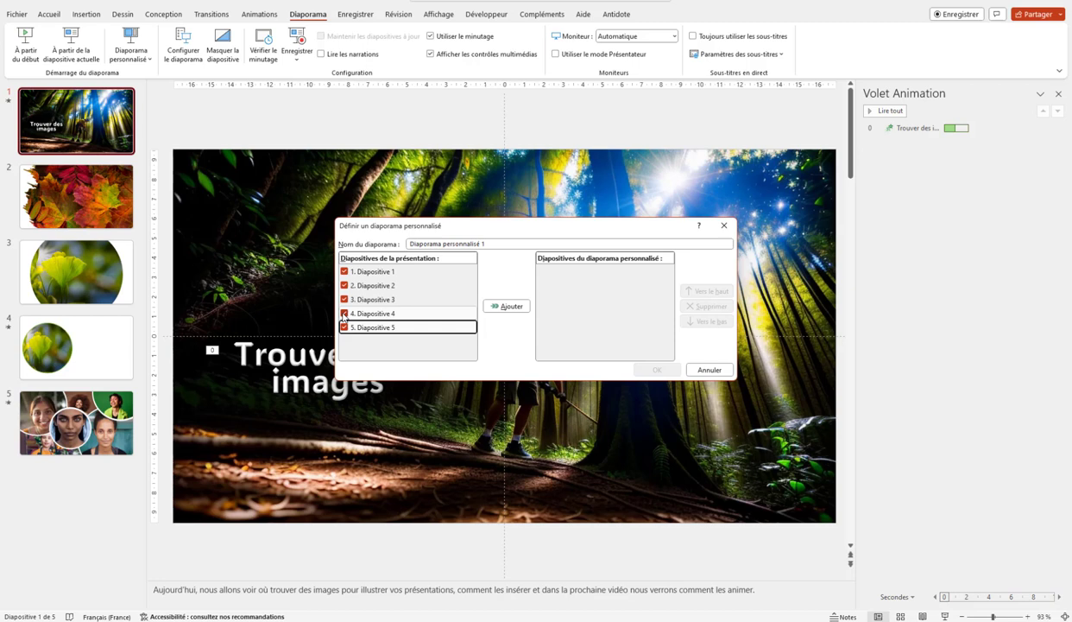
click(345, 300)
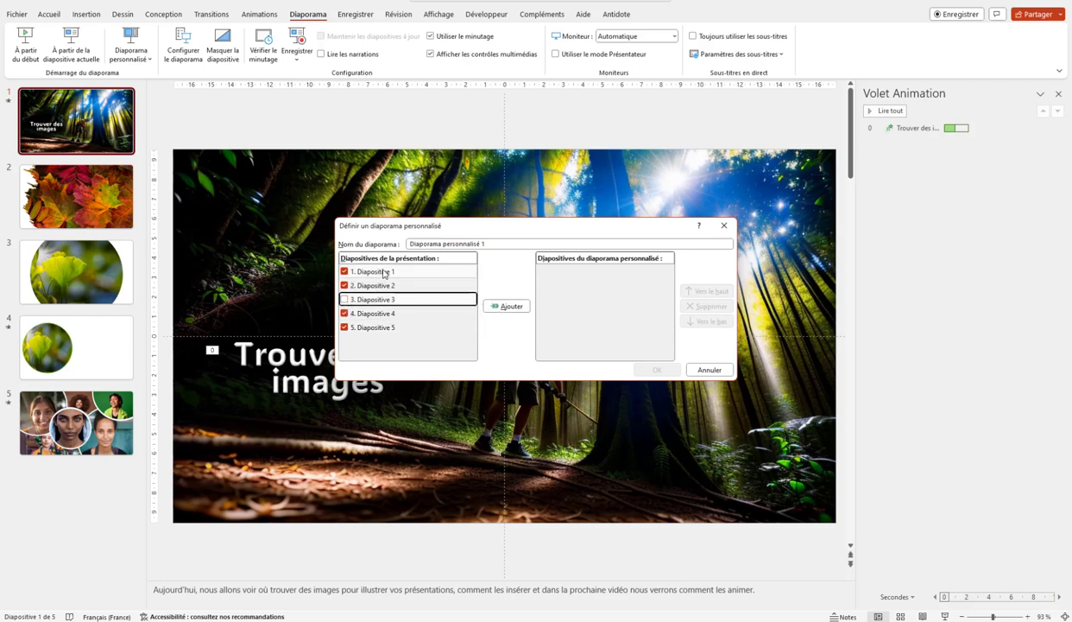
click(508, 305)
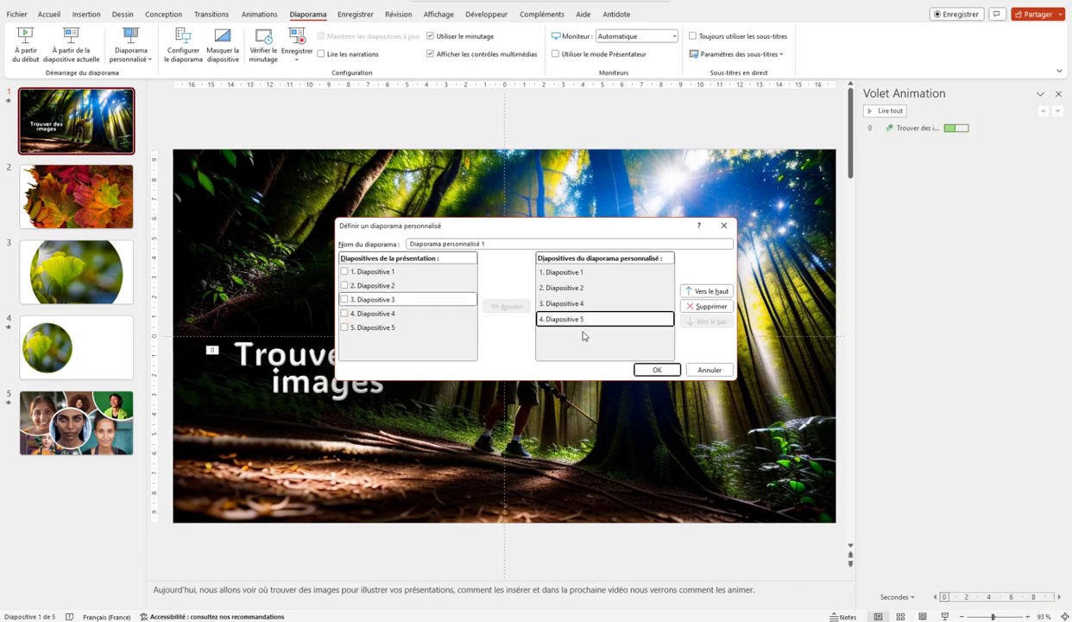
- Save Diaporama personnalisé 1, play it through to the end, and exit
click(640, 367)
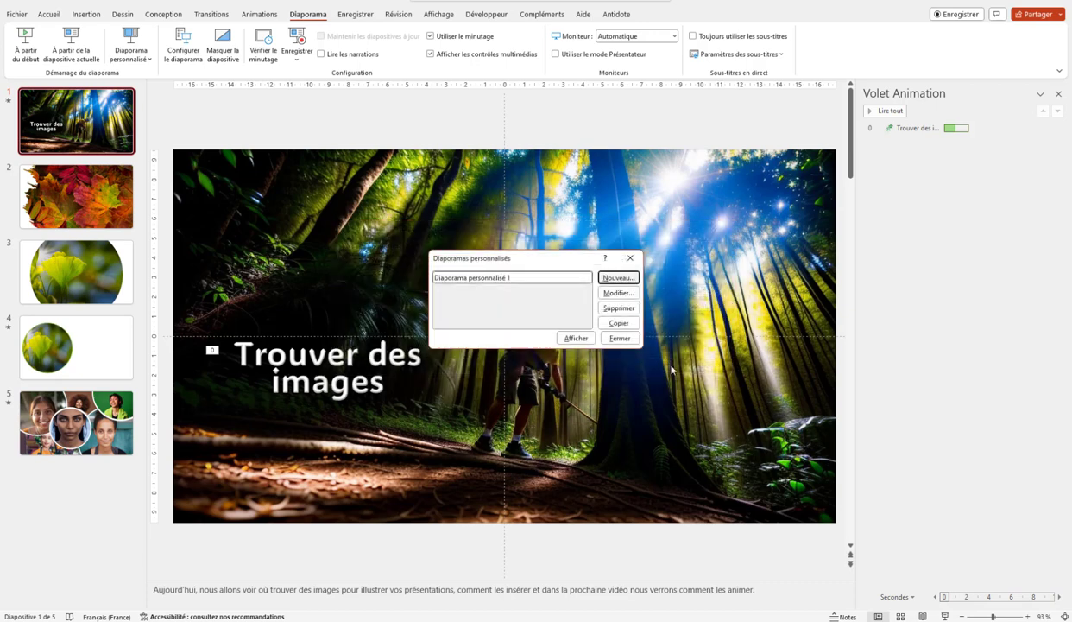
click(574, 337)
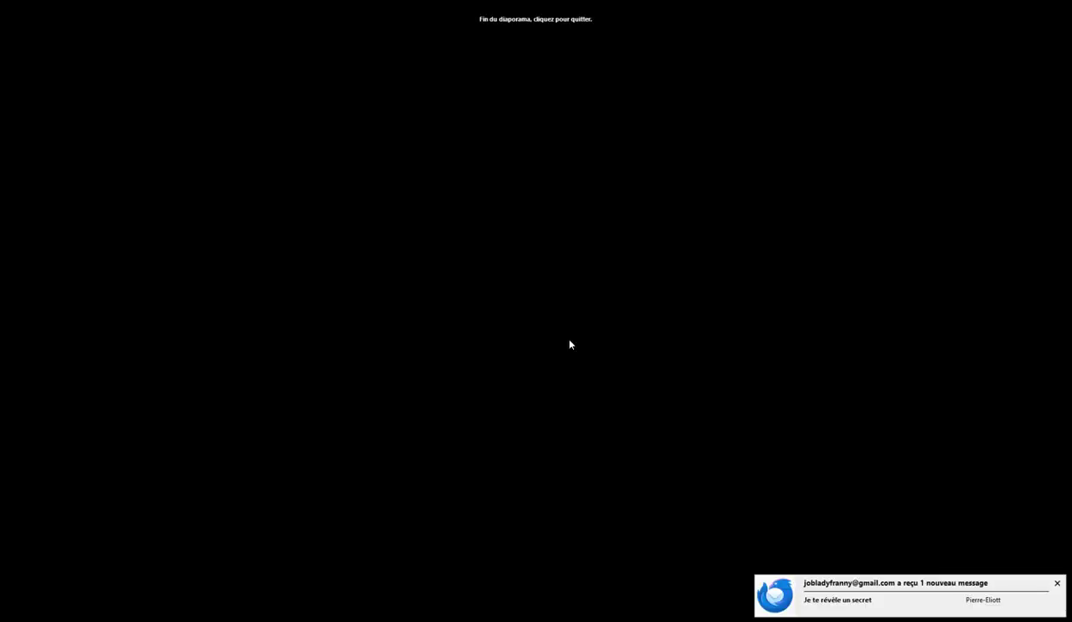
click(570, 345)
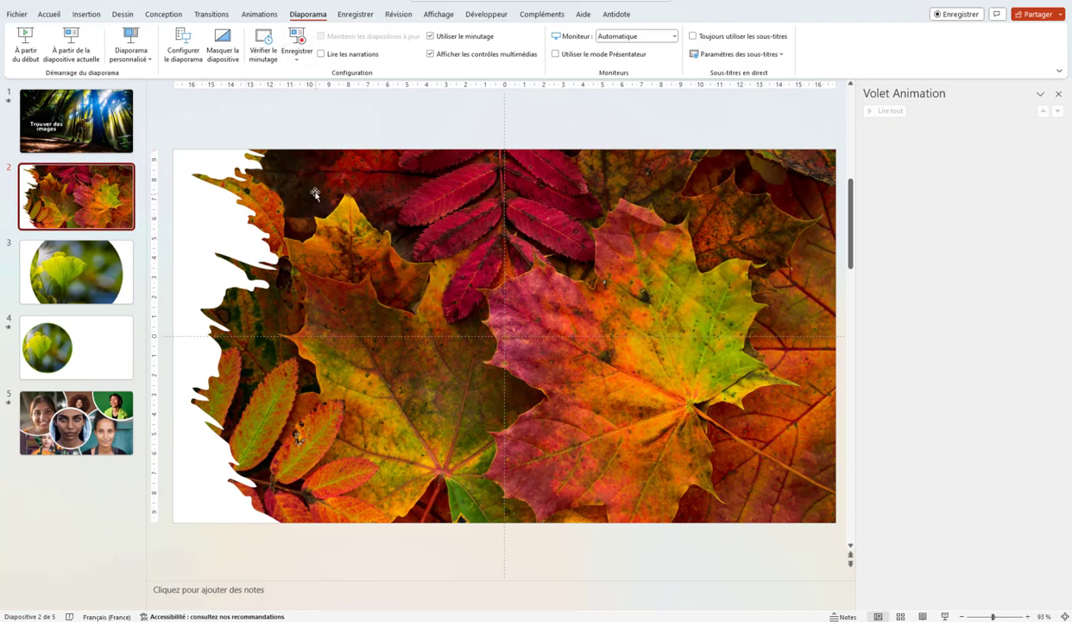
- Preview Lumière glow effects on slide 2's leaf photo, close the Animation pane, and open Format de l'image
click(306, 189)
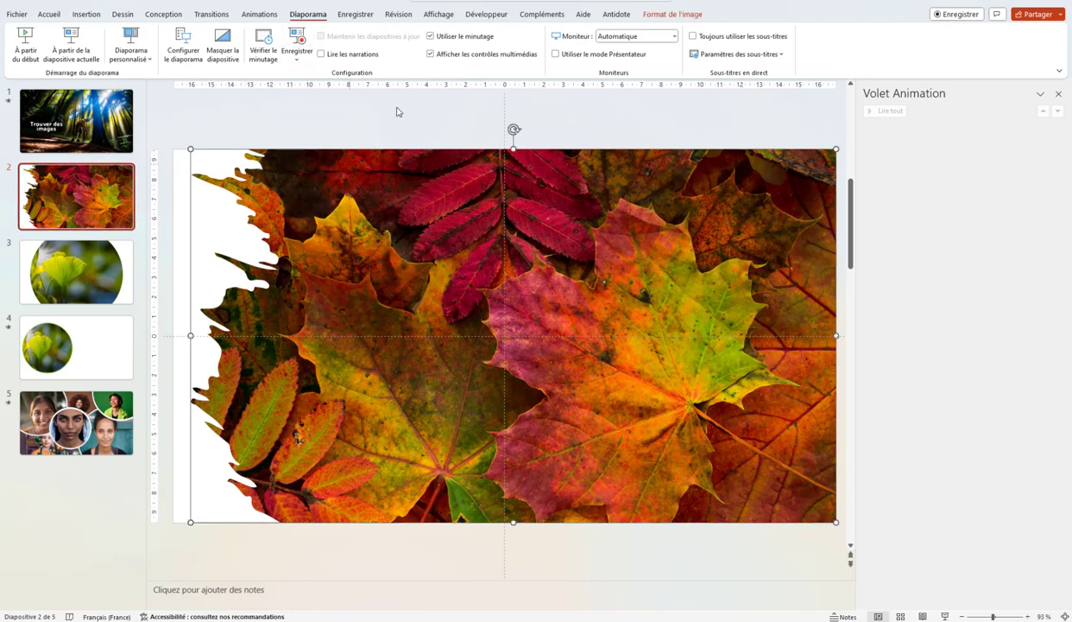
click(665, 15)
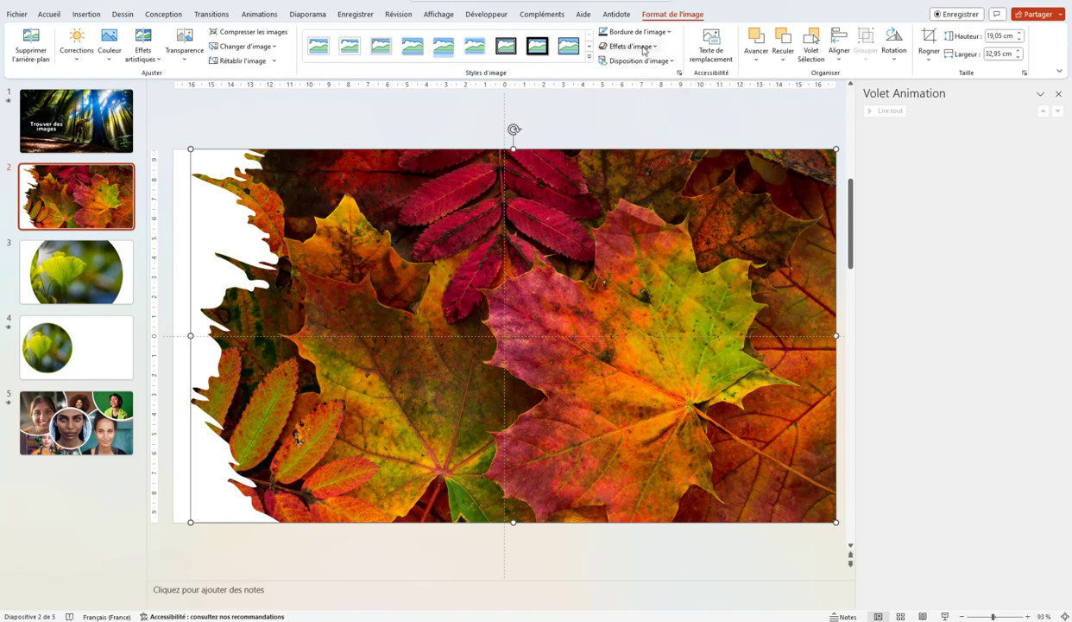
click(634, 47)
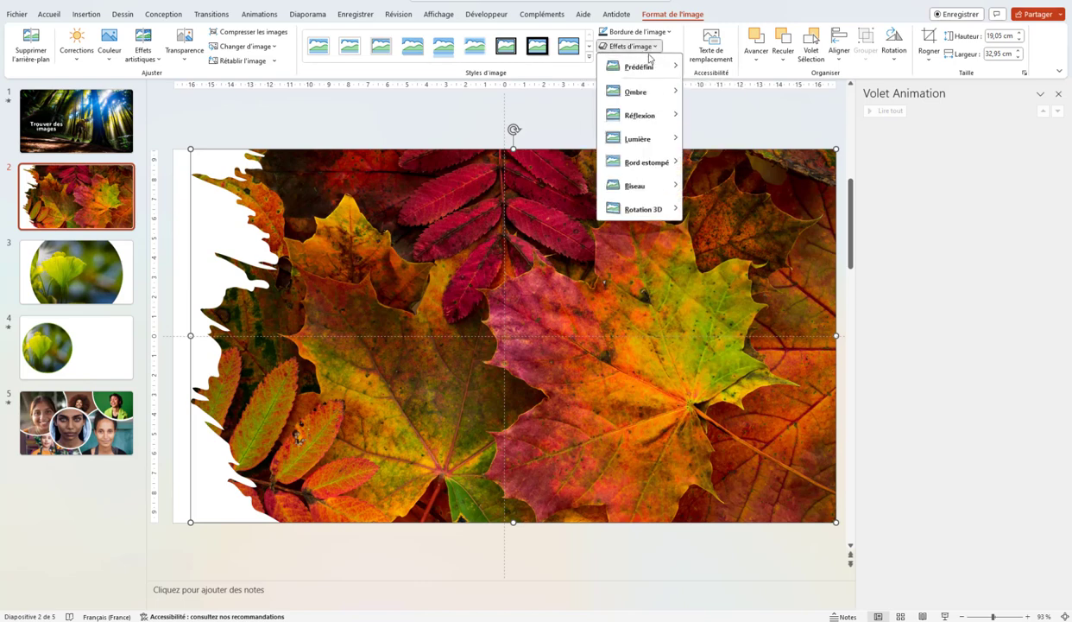
mouse_move(653, 138)
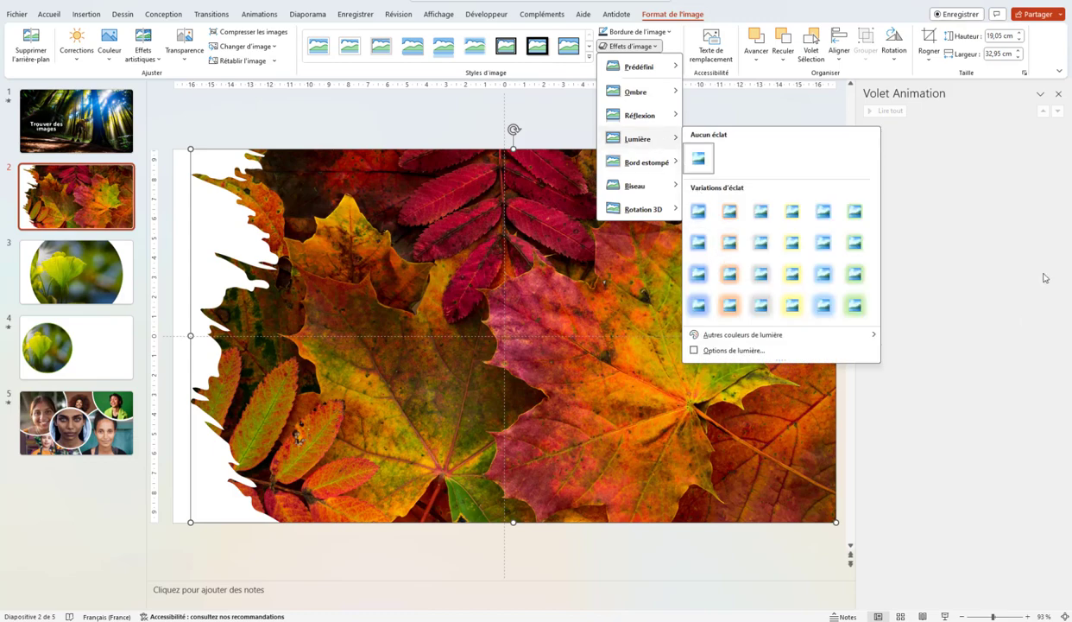
click(814, 104)
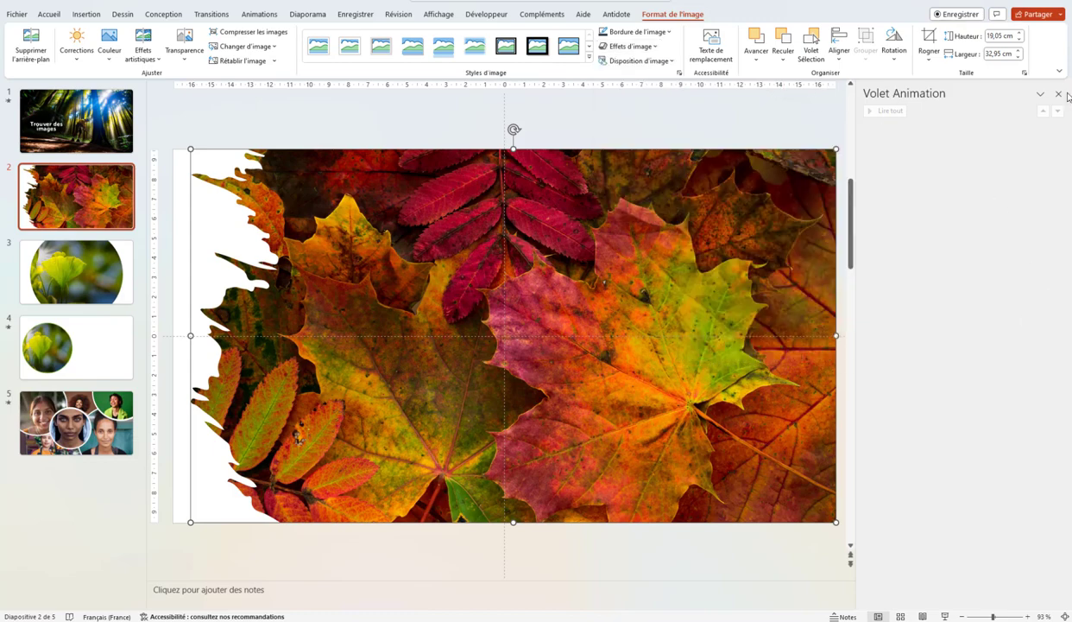
click(1058, 93)
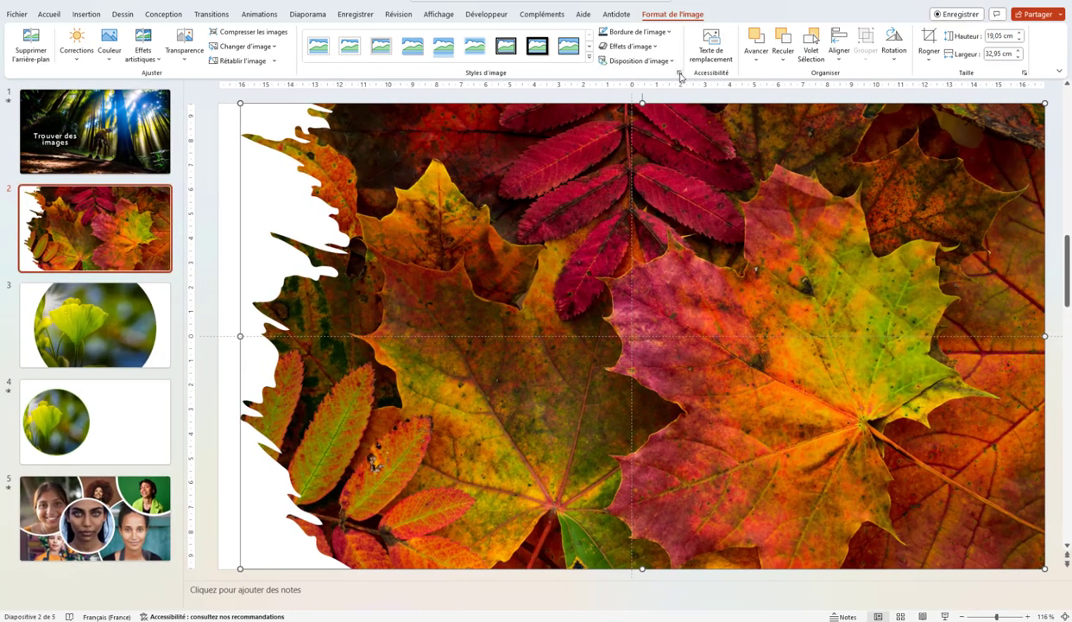
click(679, 74)
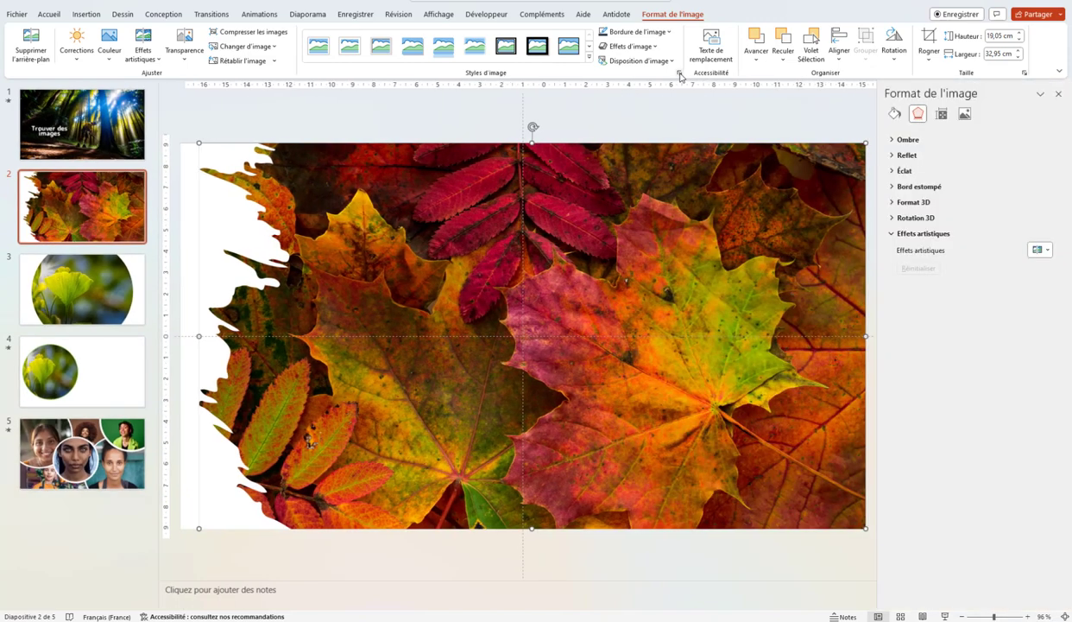